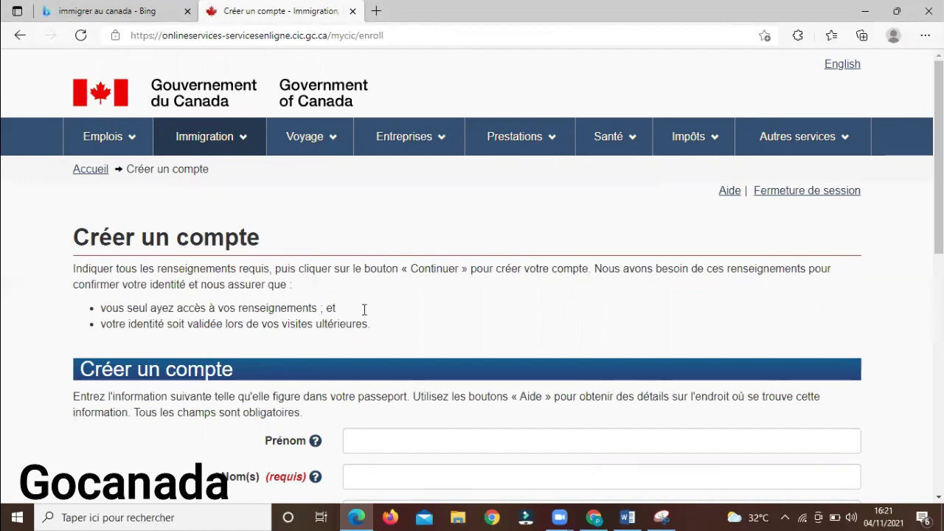
# Enter the first name and last name in the account creation form
pyautogui.scroll(-2, 591, 314)
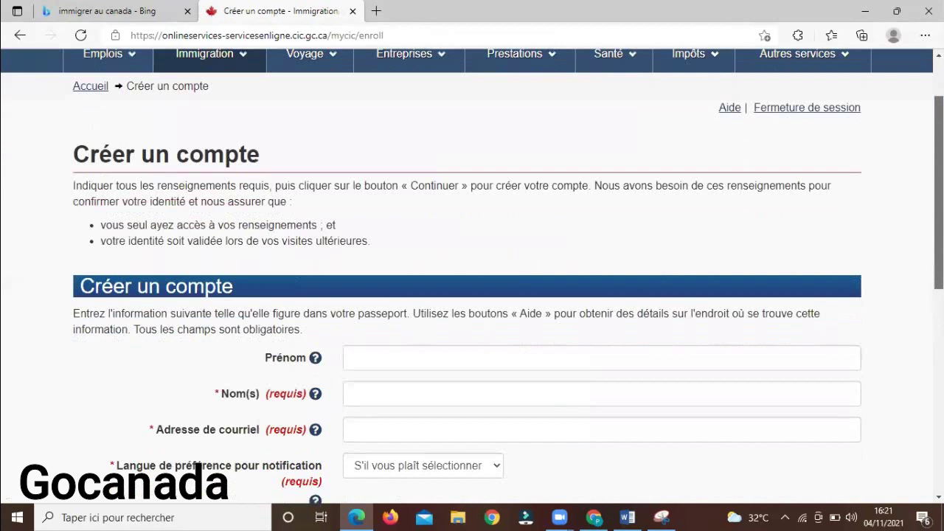
pyautogui.click(506, 311)
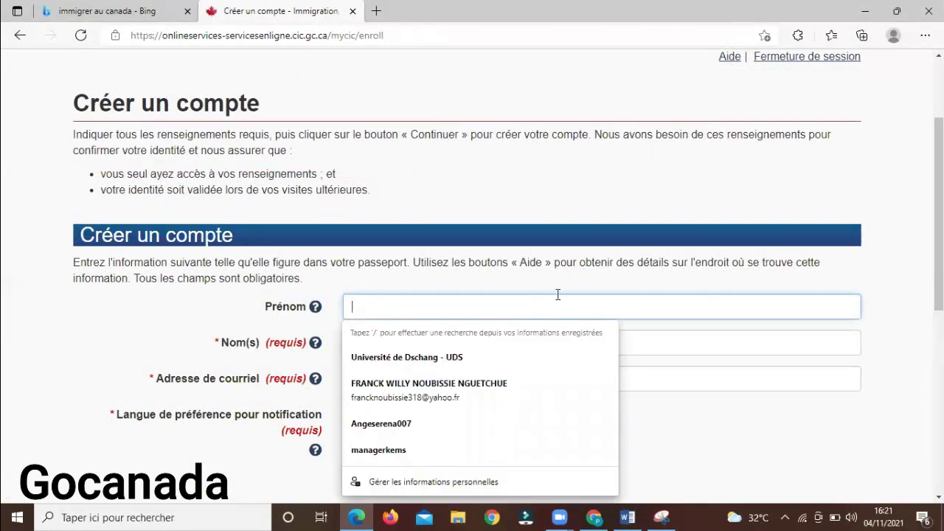
pyautogui.click(635, 193)
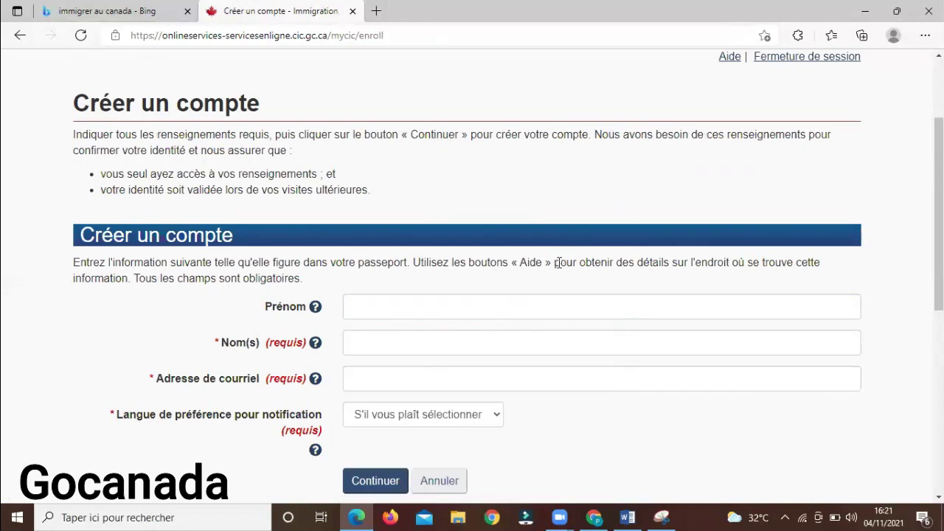
pyautogui.click(548, 304)
pyautogui.write('uuu')
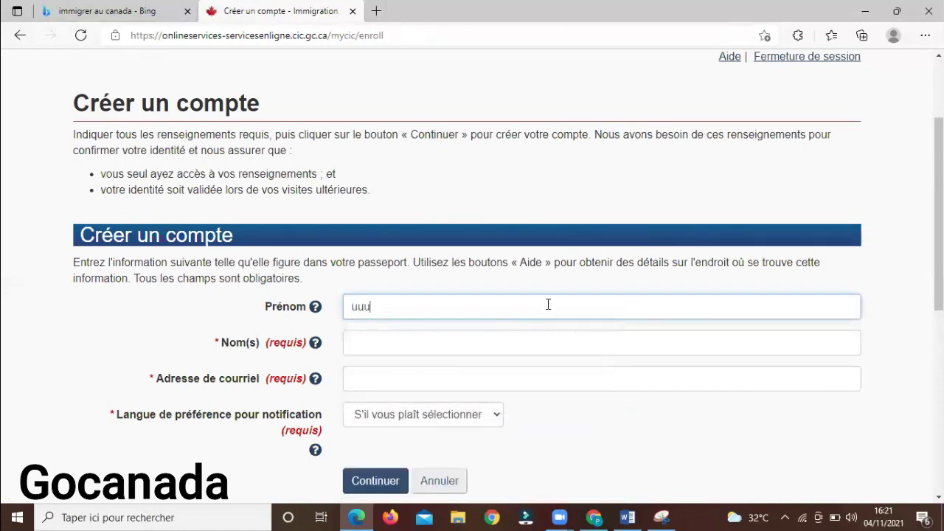
pyautogui.press('BackSpace')
pyautogui.press('BackSpace')
pyautogui.press('BackSpace')
pyautogui.press('Tab')
pyautogui.press('Tab')
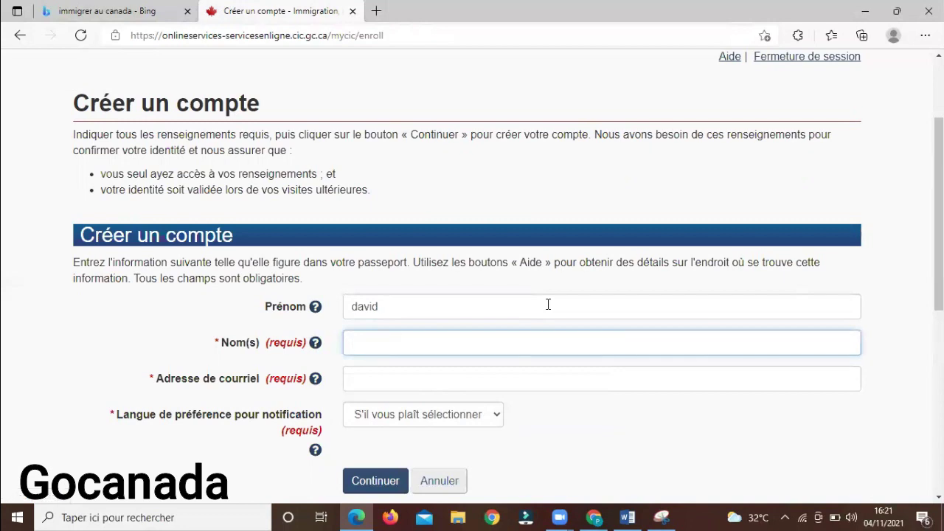
# Fill the e-mail address field with the saved autofill address
pyautogui.click(516, 379)
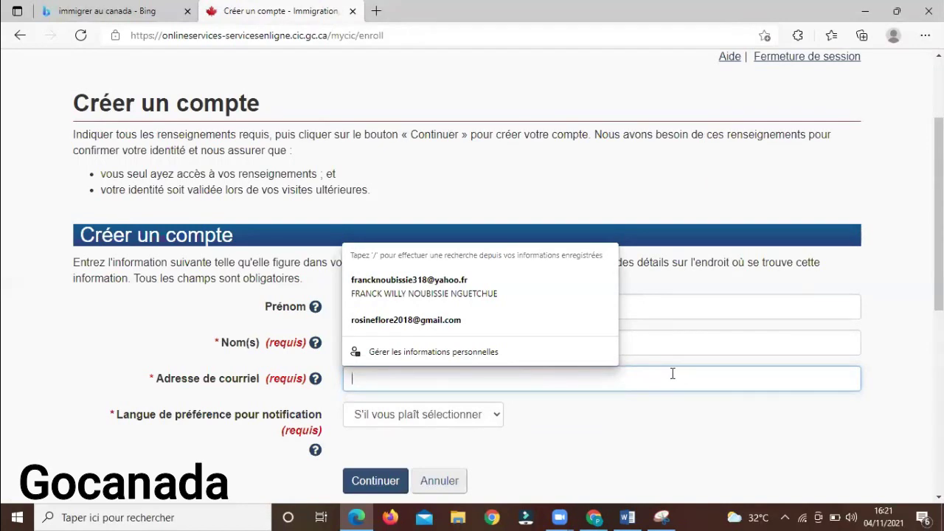
pyautogui.click(637, 197)
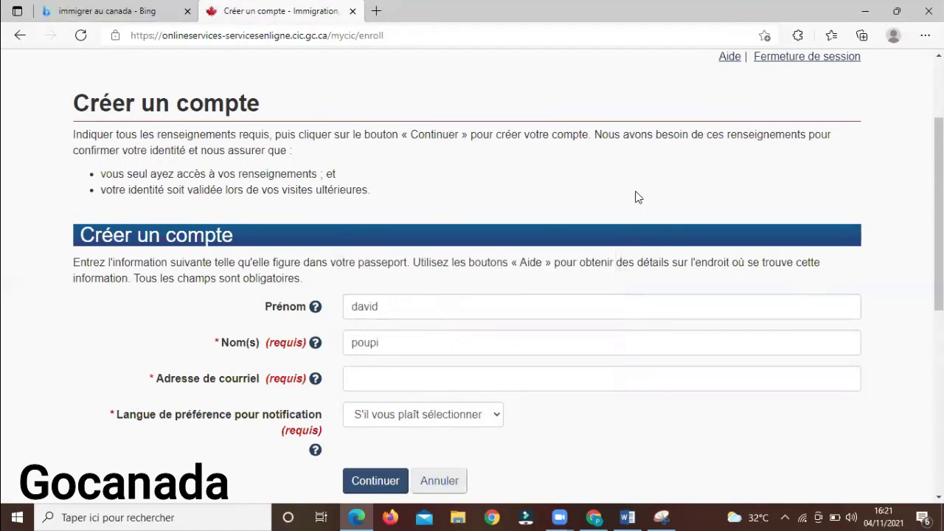
pyautogui.click(647, 381)
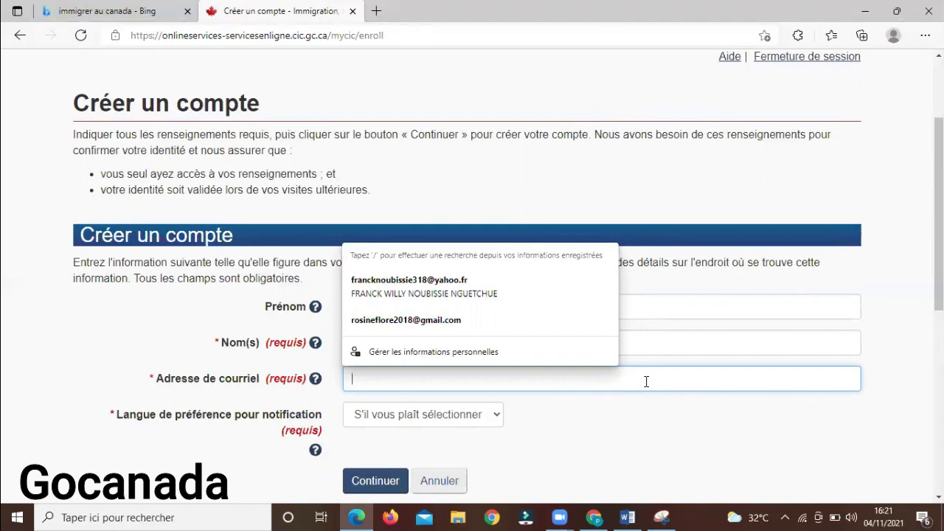
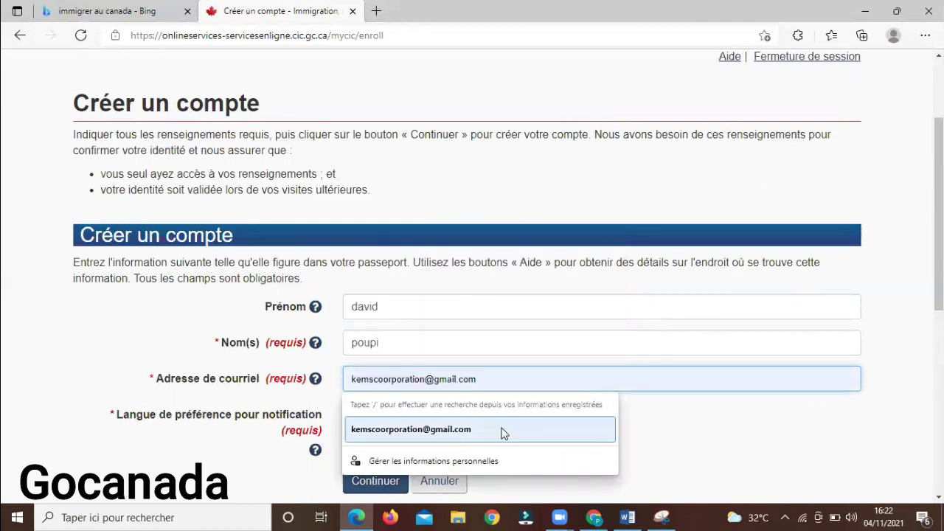
pyautogui.click(479, 429)
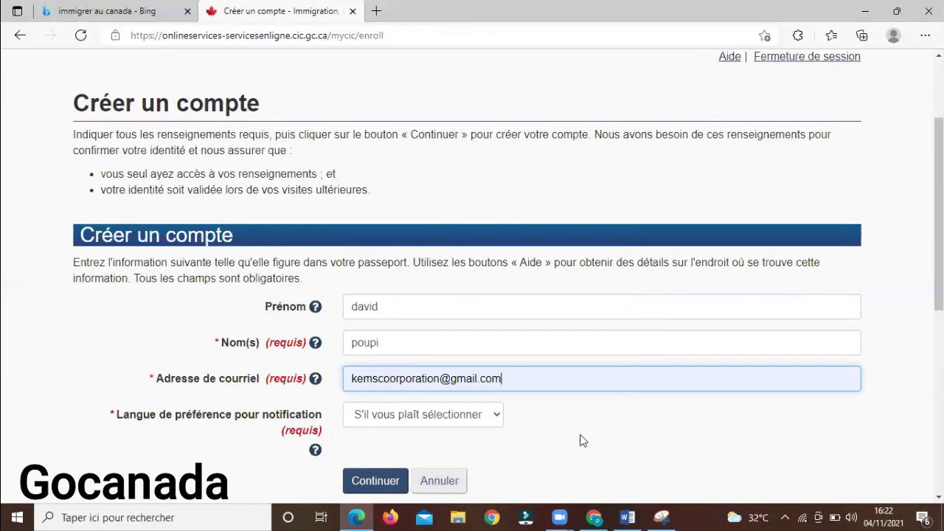
# Set the notification language to Français
pyautogui.click(499, 416)
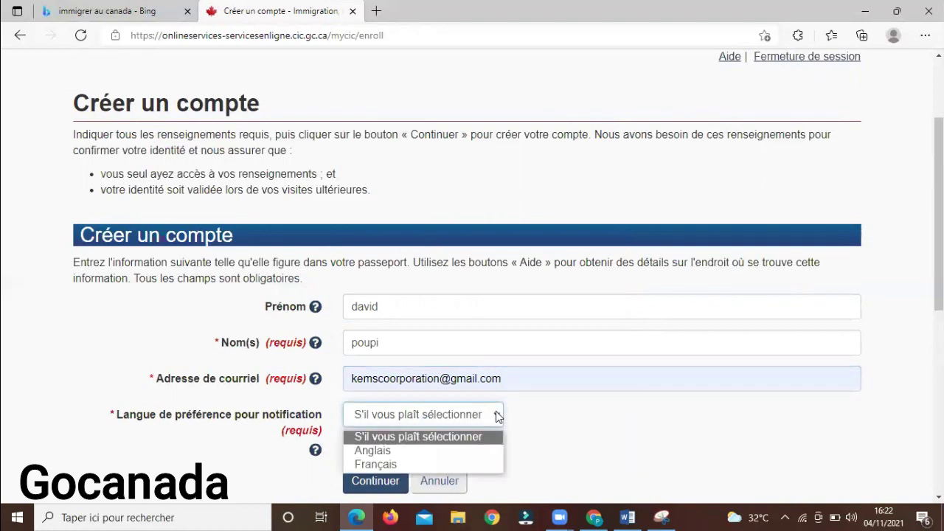
pyautogui.click(436, 463)
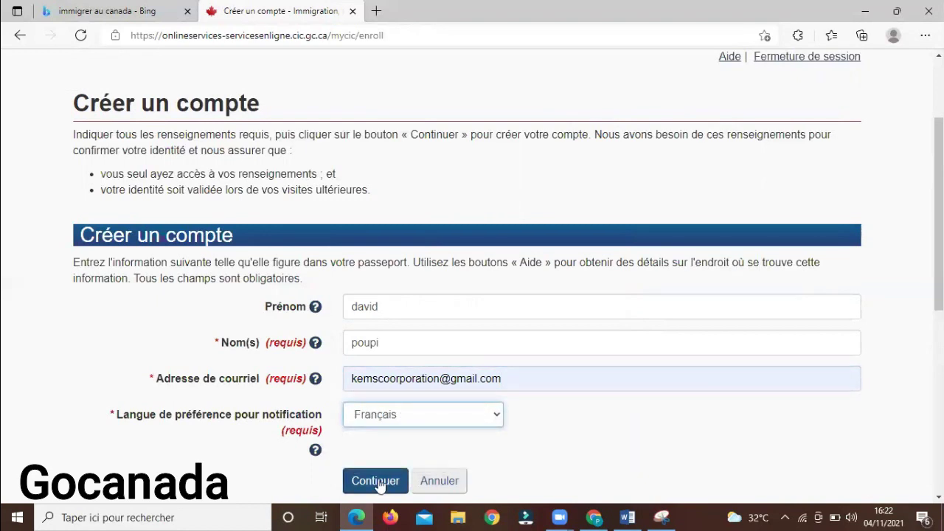
pyautogui.scroll(-3, 610, 280)
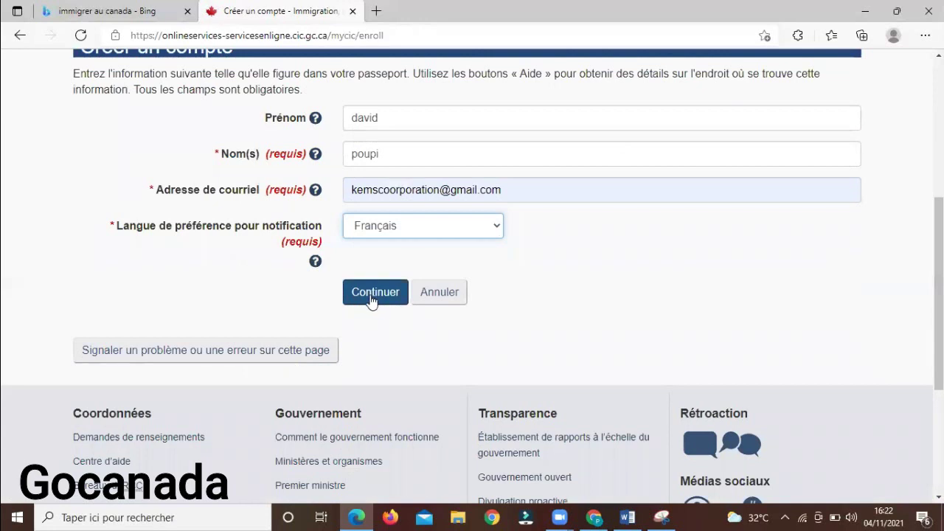
pyautogui.scroll(1, 939, 310)
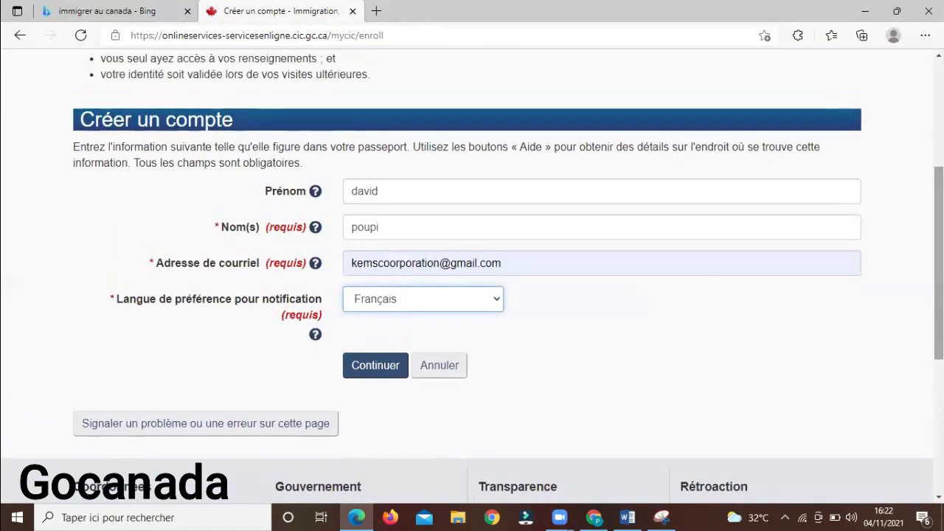
# Snip the filled-in account form and save the capture as a PNG in Bureau
pyautogui.click(664, 516)
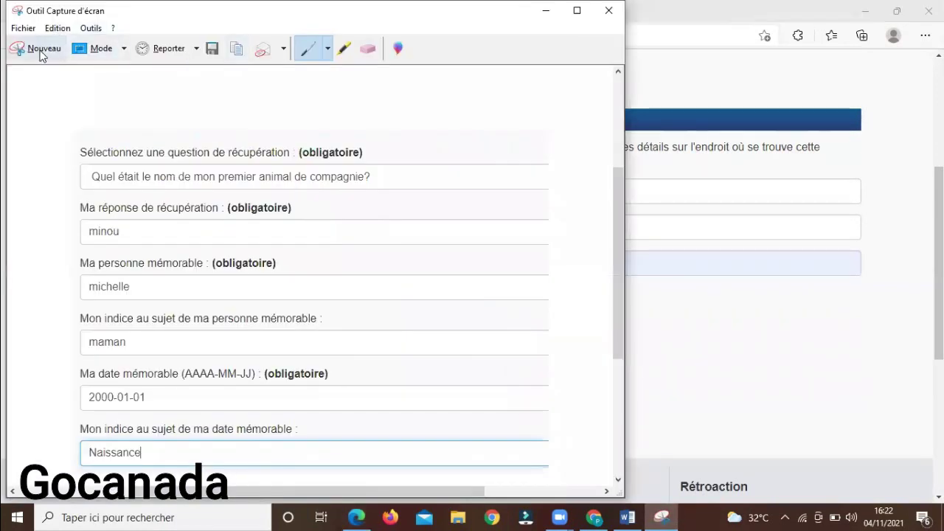
pyautogui.click(41, 55)
pyautogui.moveTo(224, 133); pyautogui.dragTo(646, 352)
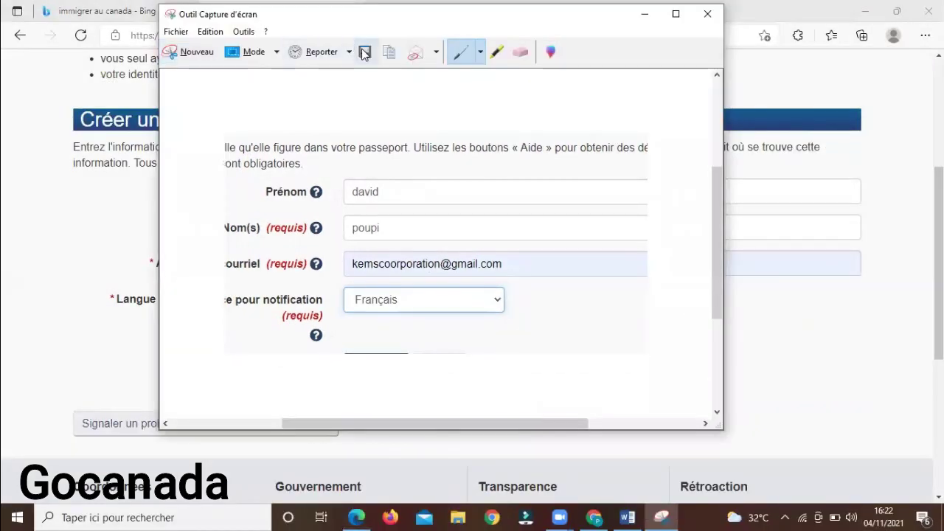
pyautogui.click(364, 53)
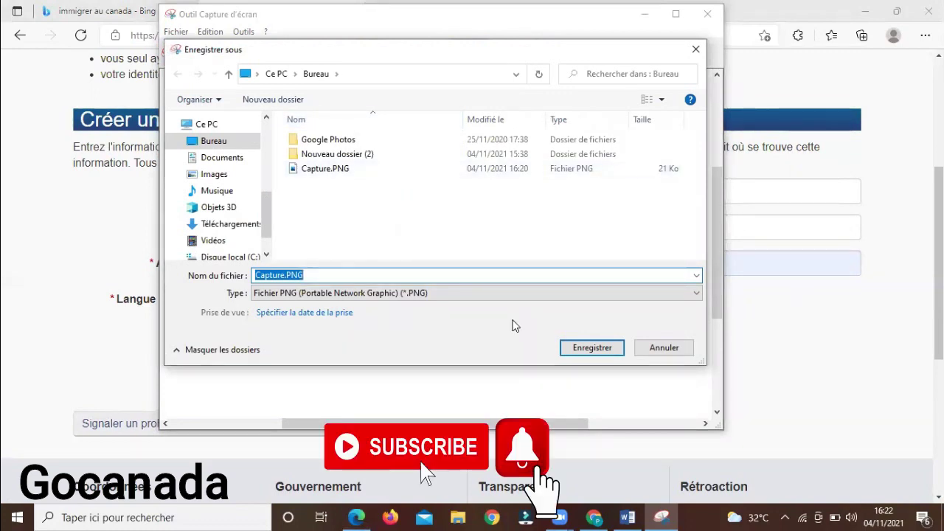
pyautogui.press('End')
pyautogui.write('k,')
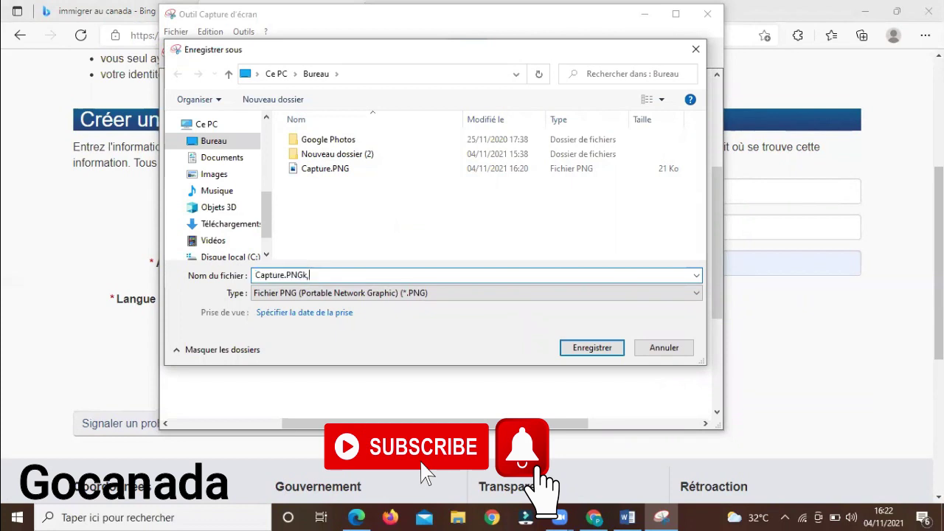
pyautogui.press('Return')
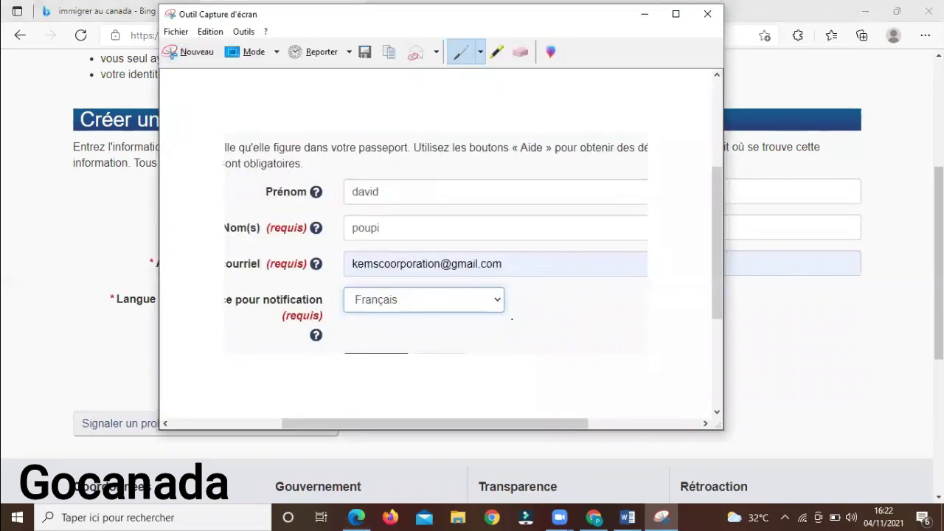
pyautogui.click(888, 261)
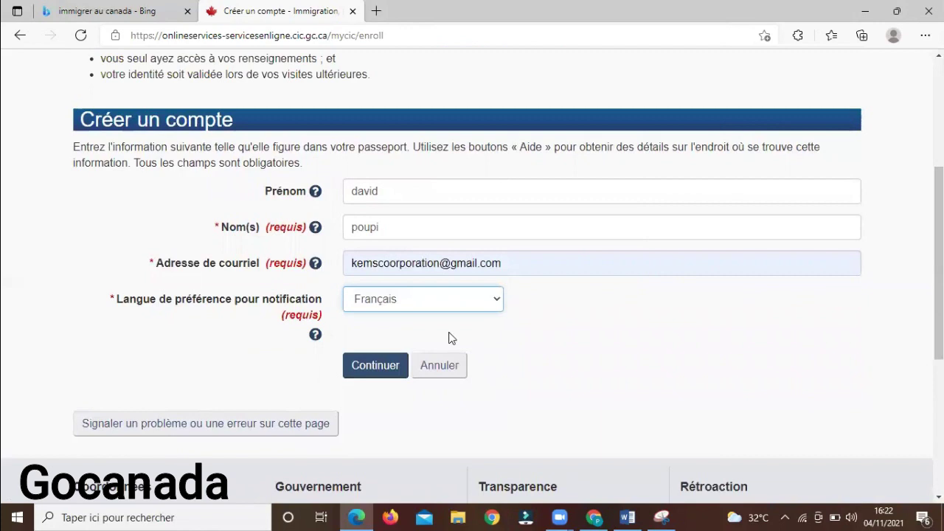
# Submit the account form with Continuer to reach the security questions page
pyautogui.click(374, 367)
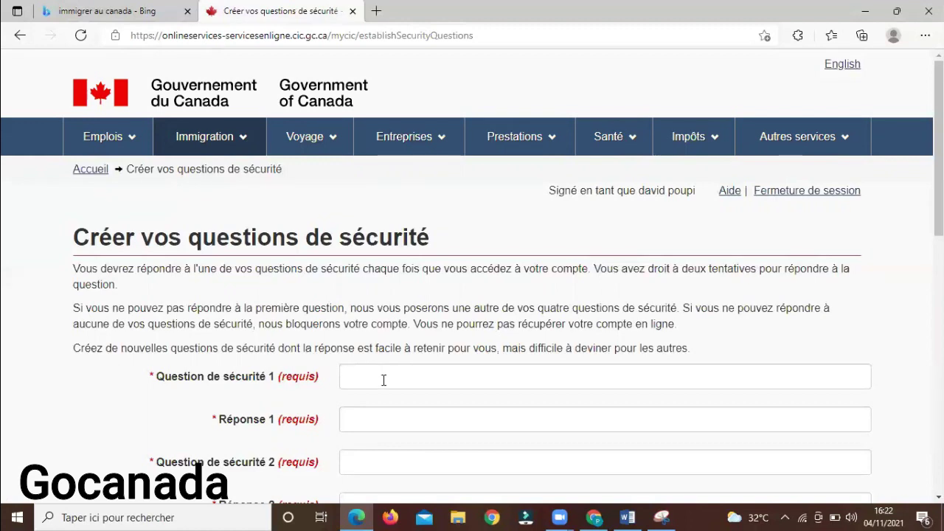
# Fill security questions 1 and 2 with the saved mother's and father's first-name questions and answers
pyautogui.click(384, 380)
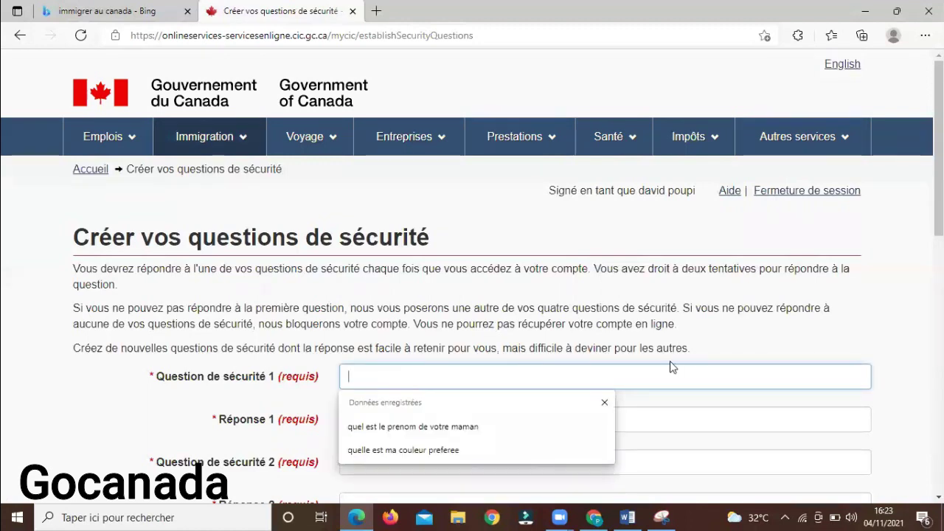
pyautogui.scroll(-2, 938, 148)
pyautogui.scroll(-2, 642, 225)
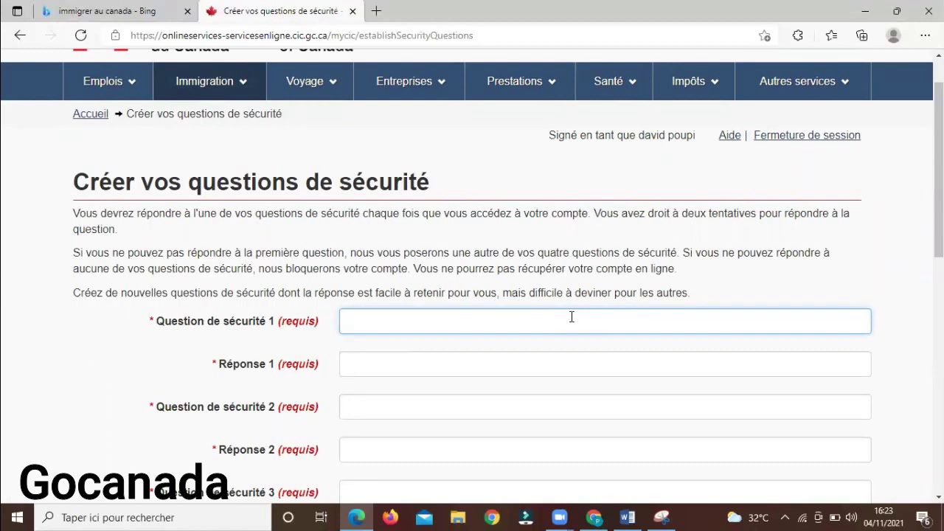
pyautogui.write('c')
pyautogui.press('BackSpace')
pyautogui.write('quel est le prenom de votre maman')
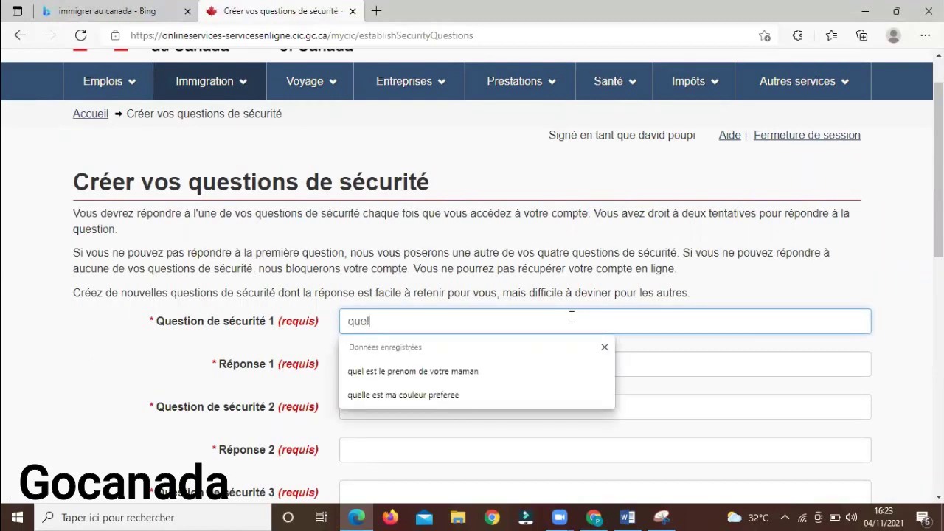
pyautogui.click(534, 375)
pyautogui.click(512, 369)
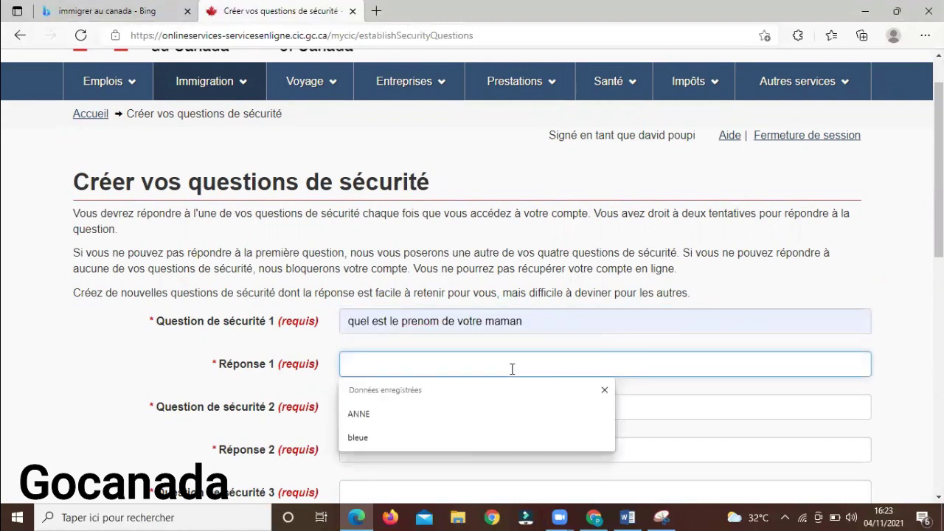
pyautogui.click(453, 411)
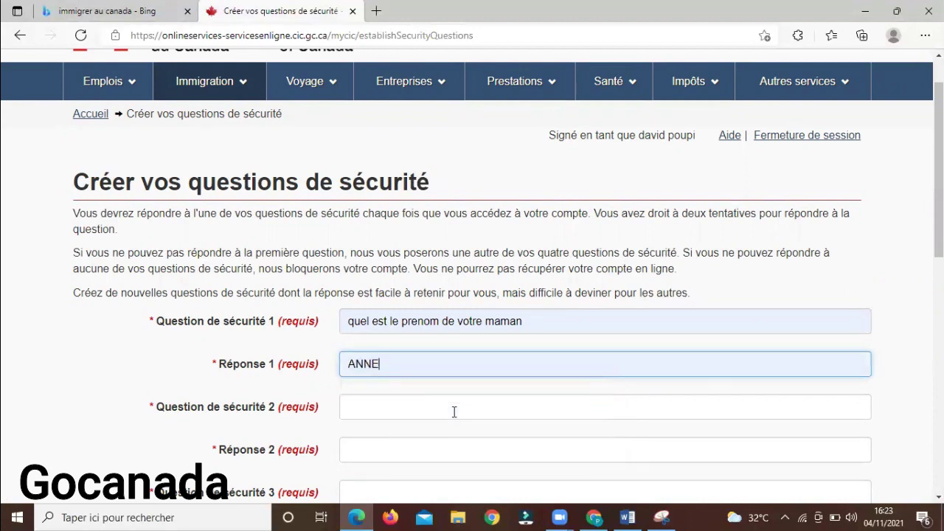
pyautogui.click(454, 412)
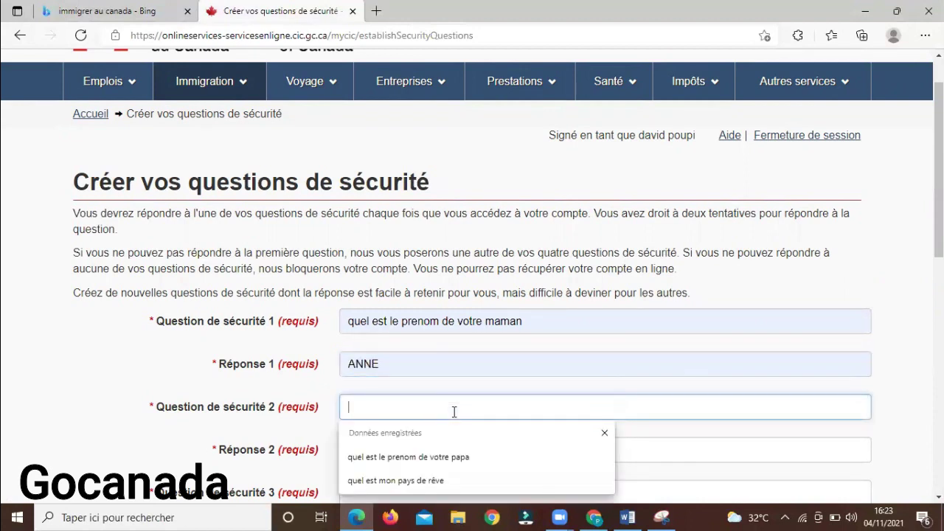
pyautogui.click(461, 457)
pyautogui.click(461, 452)
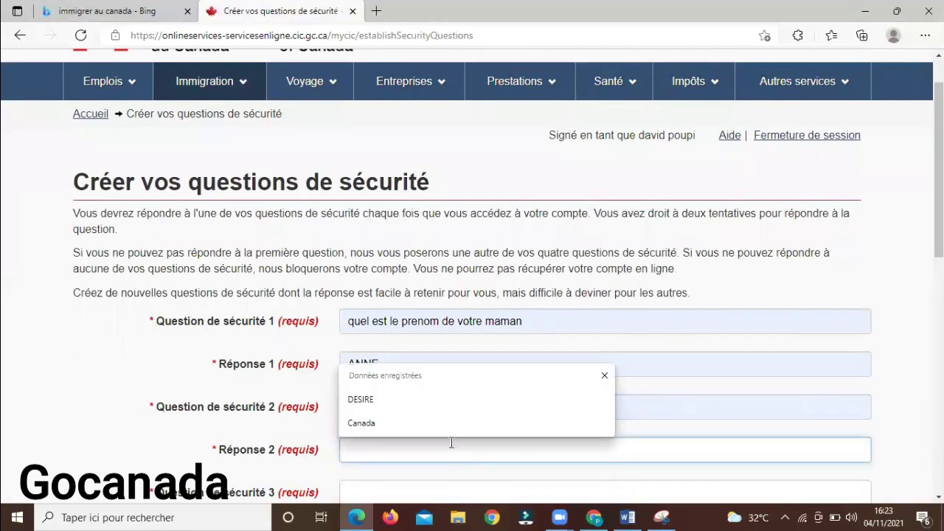
pyautogui.click(416, 399)
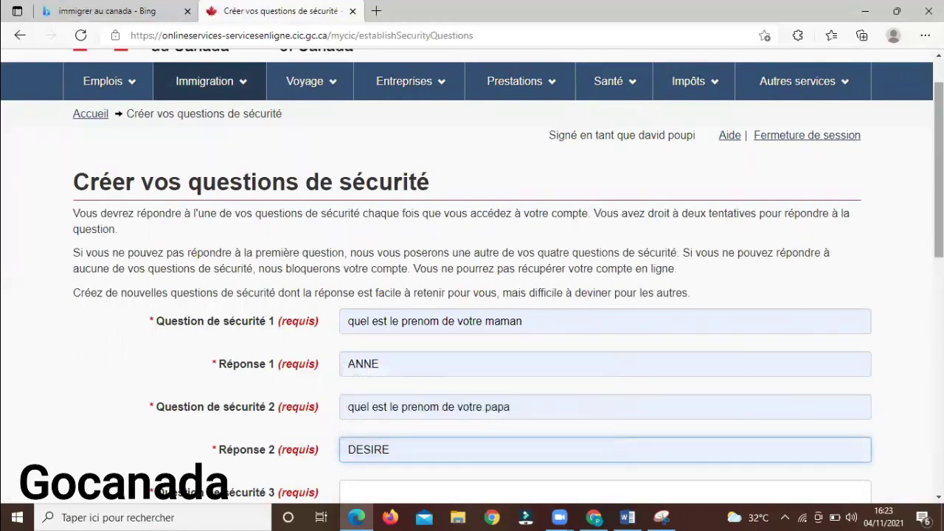
# Fill security questions 3 and 4, including the older-brother question, with saved answers
pyautogui.scroll(-2, 540, 354)
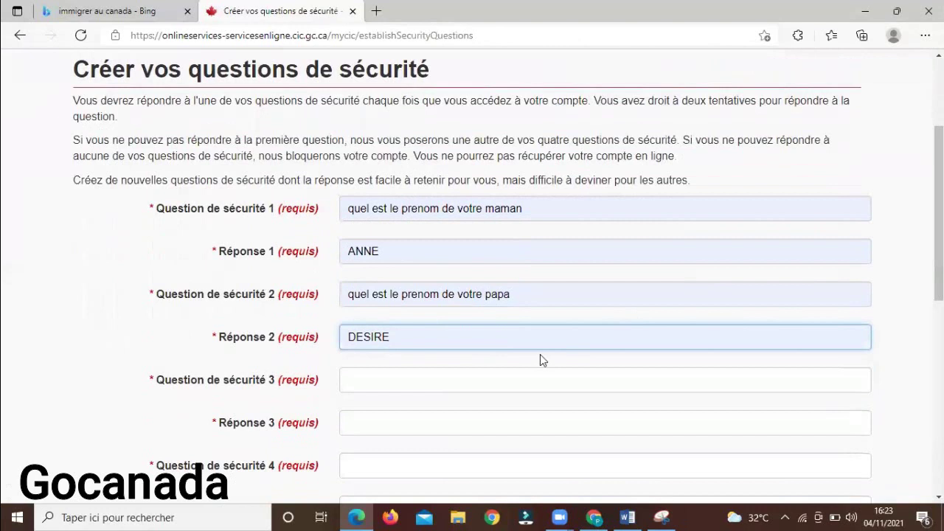
pyautogui.click(515, 378)
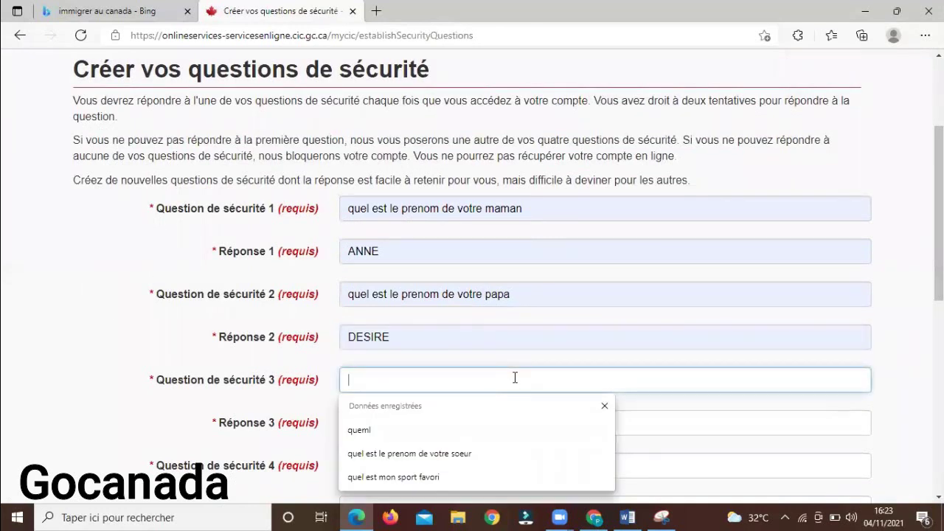
pyautogui.click(490, 454)
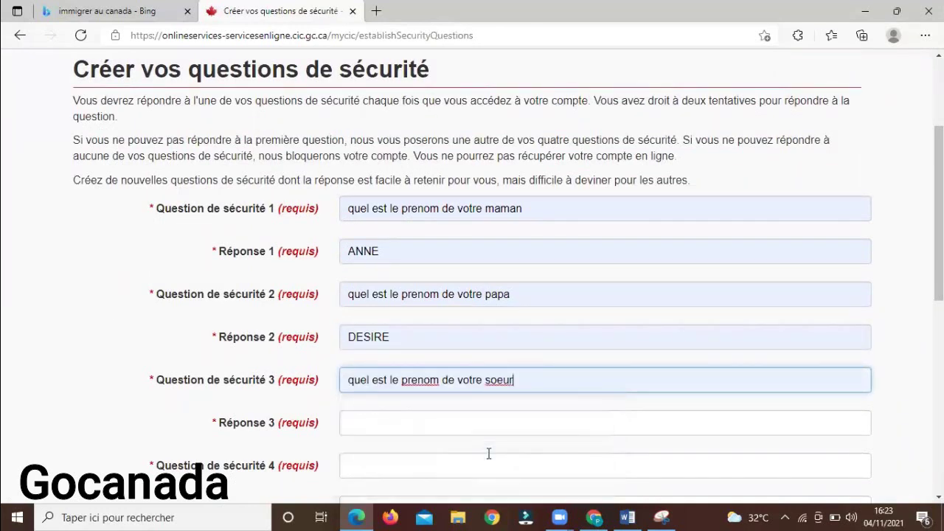
pyautogui.click(445, 424)
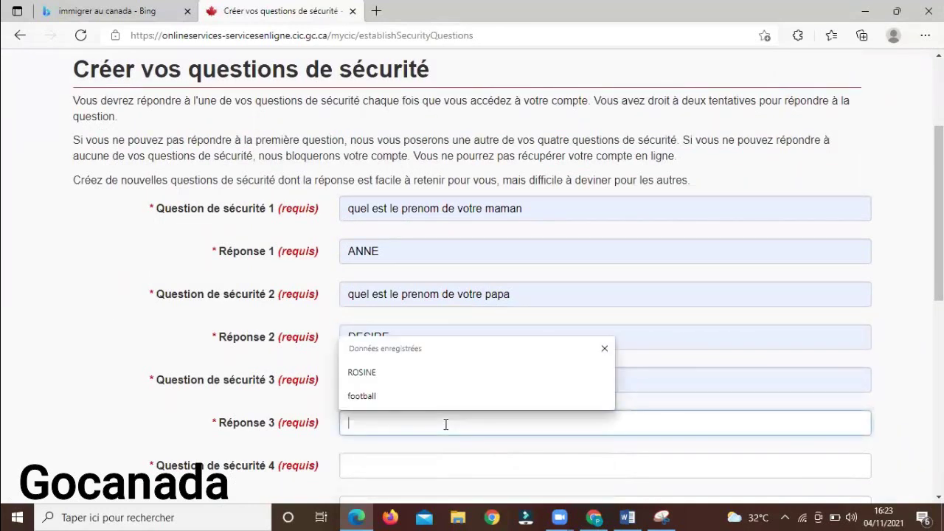
pyautogui.click(398, 372)
pyautogui.scroll(-1, 398, 372)
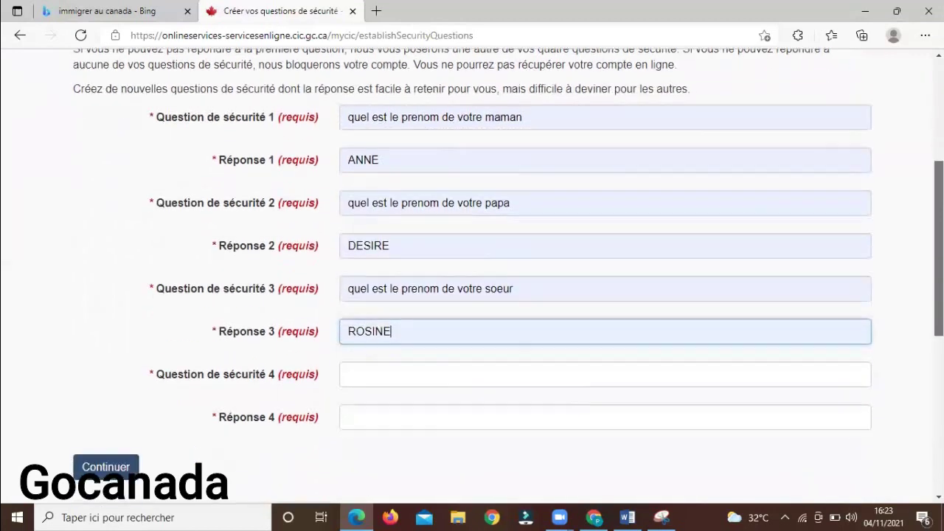
pyautogui.click(575, 375)
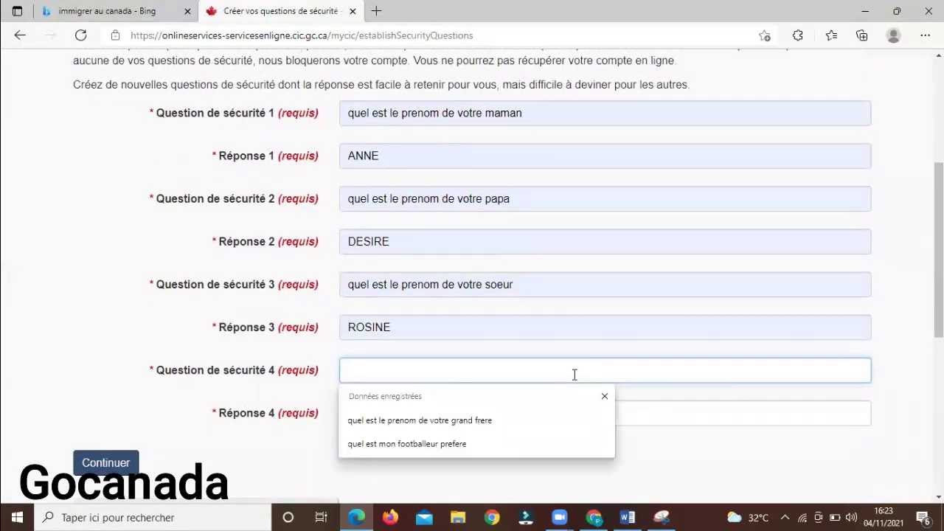
pyautogui.click(524, 422)
pyautogui.click(501, 418)
pyautogui.click(410, 486)
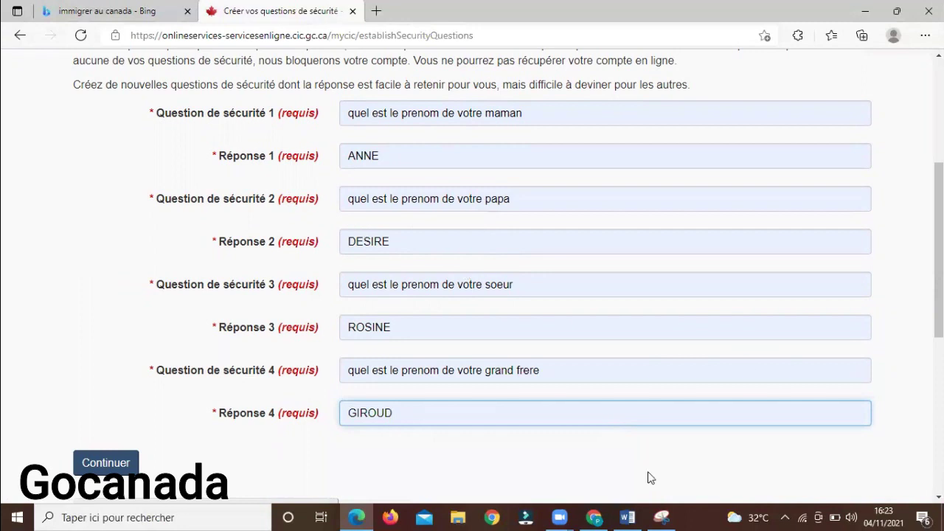
pyautogui.click(662, 517)
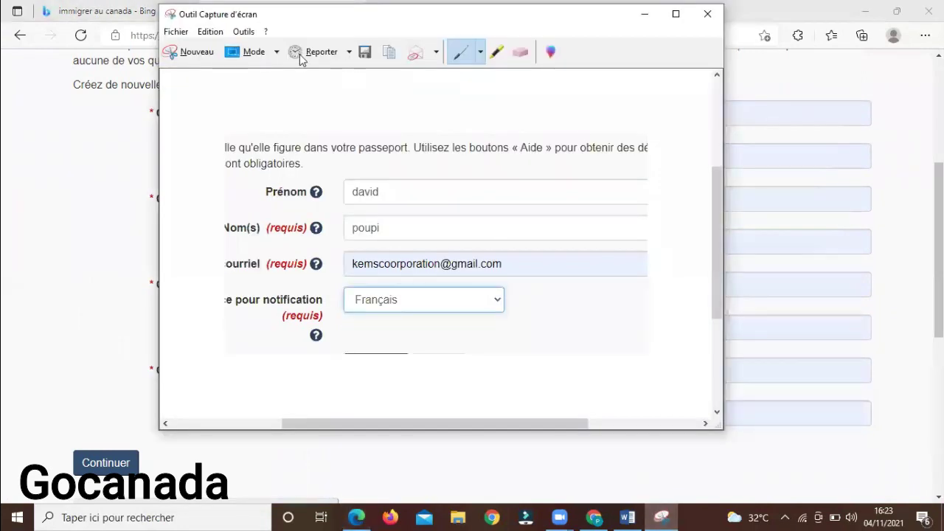
# Snip the four completed security questions and save it to the desktop with 'jhggg' appended
pyautogui.click(185, 53)
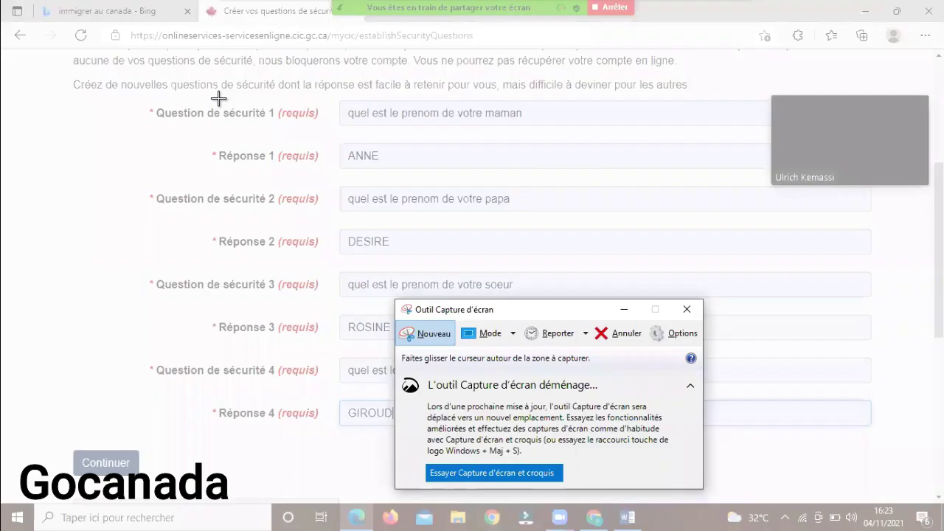
pyautogui.moveTo(215, 93); pyautogui.dragTo(769, 442)
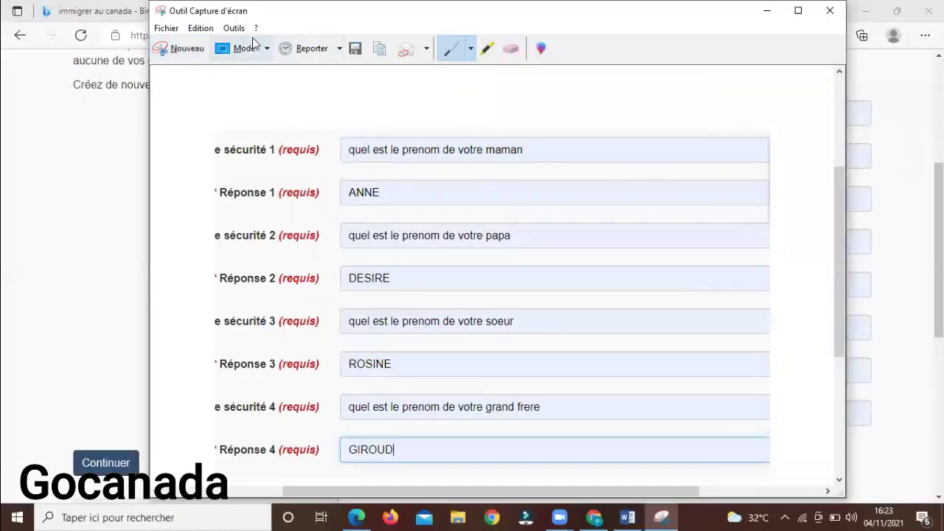
pyautogui.click(354, 49)
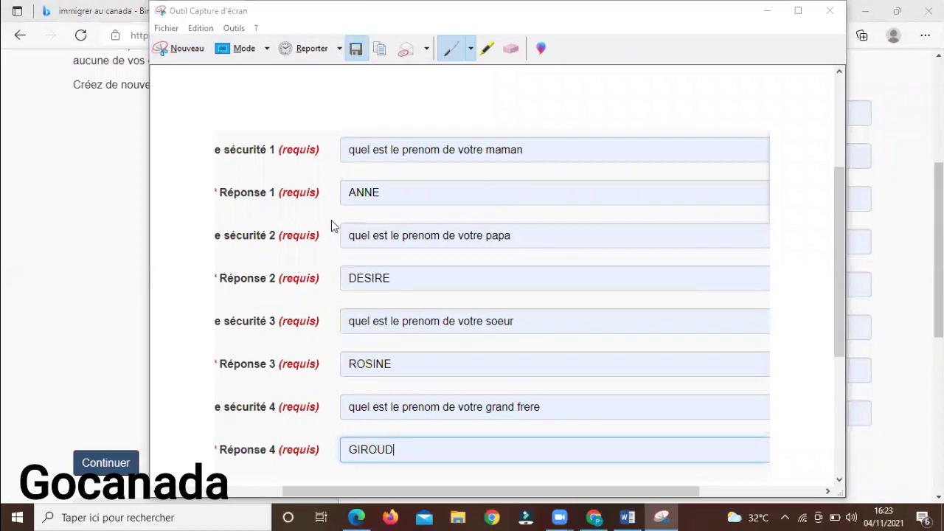
pyautogui.click(357, 270)
pyautogui.write('jhggg')
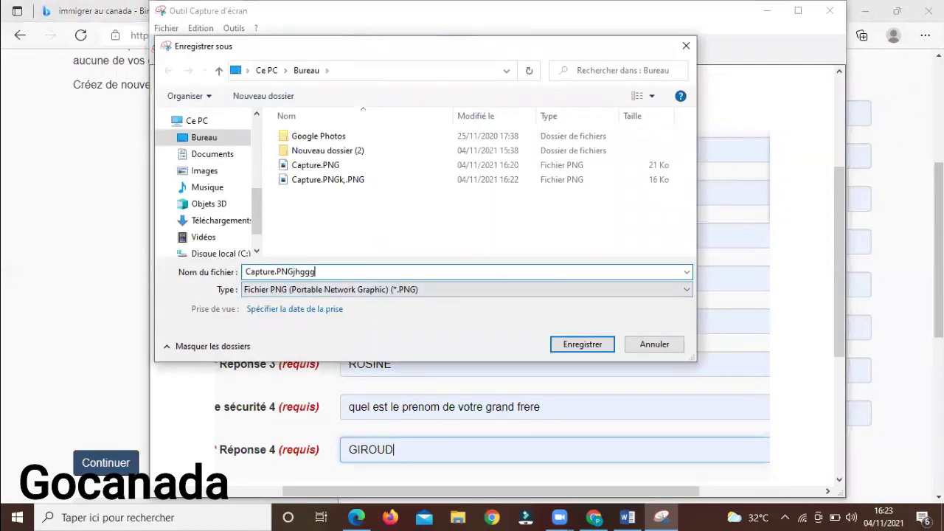
pyautogui.press('Return')
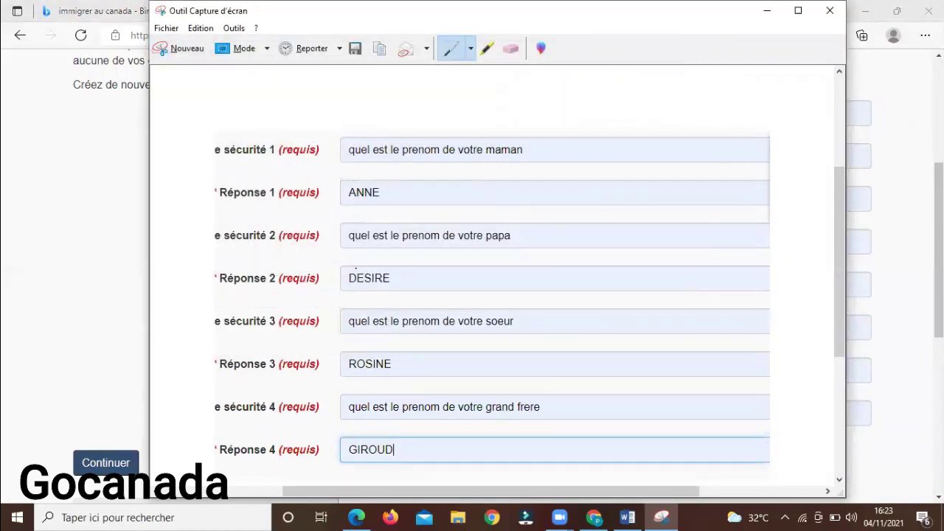
# Submit the security questions with Continuer and scroll to the Commencer une demande options
pyautogui.hotkey('alt', 'Tab')
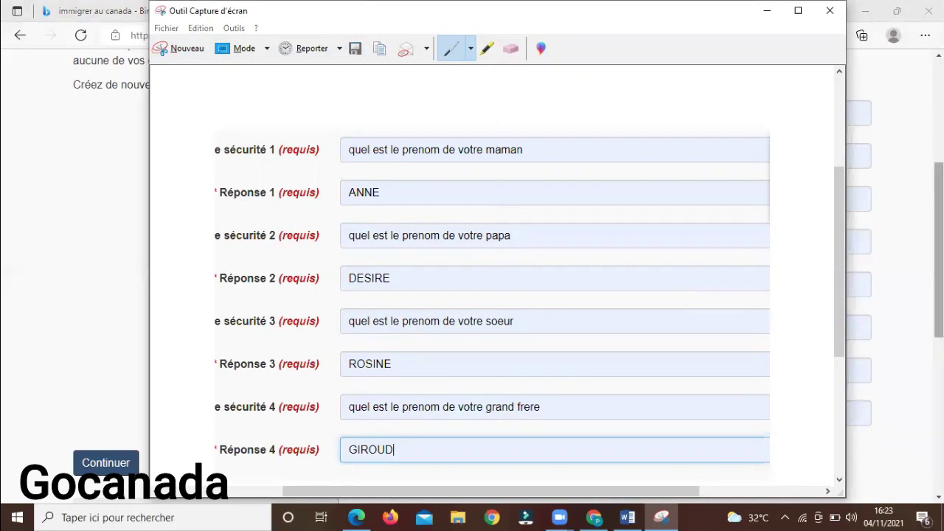
pyautogui.scroll(-1, 473, 275)
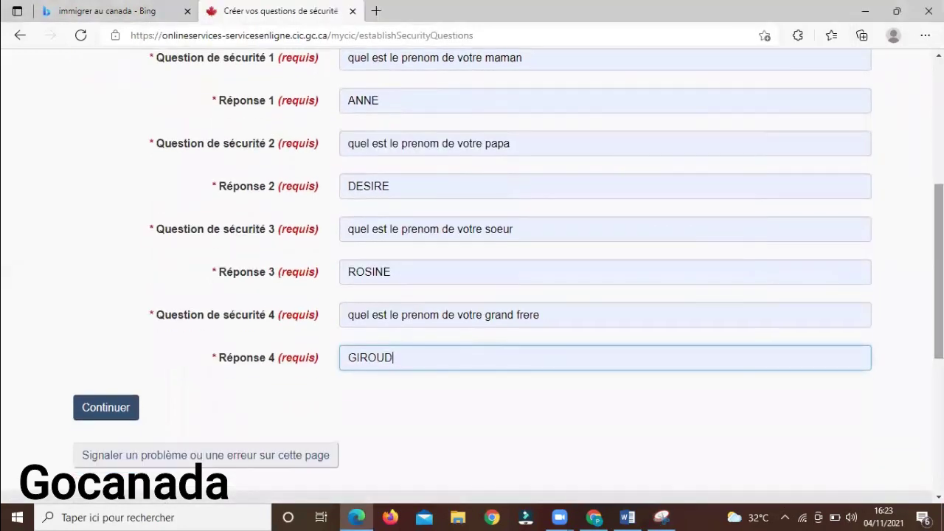
pyautogui.click(102, 415)
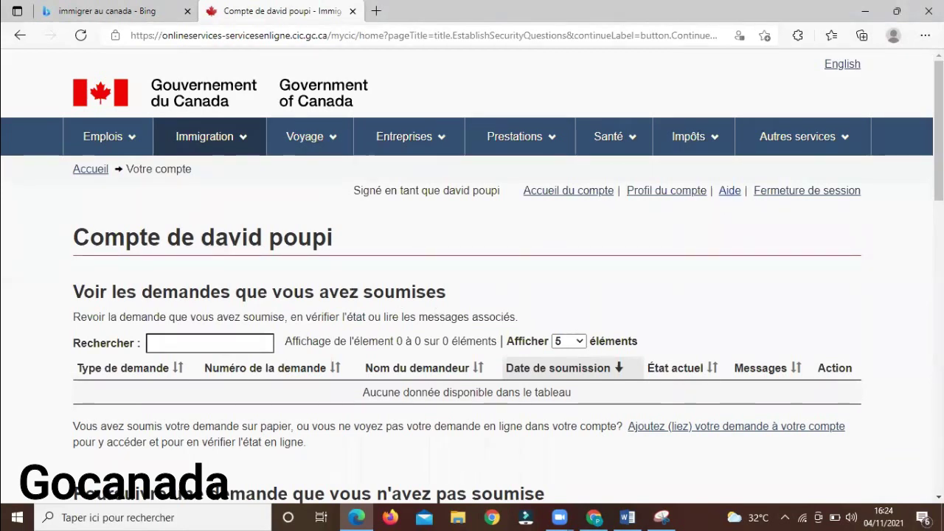
pyautogui.scroll(-5, 726, 199)
pyautogui.scroll(-1, 472, 276)
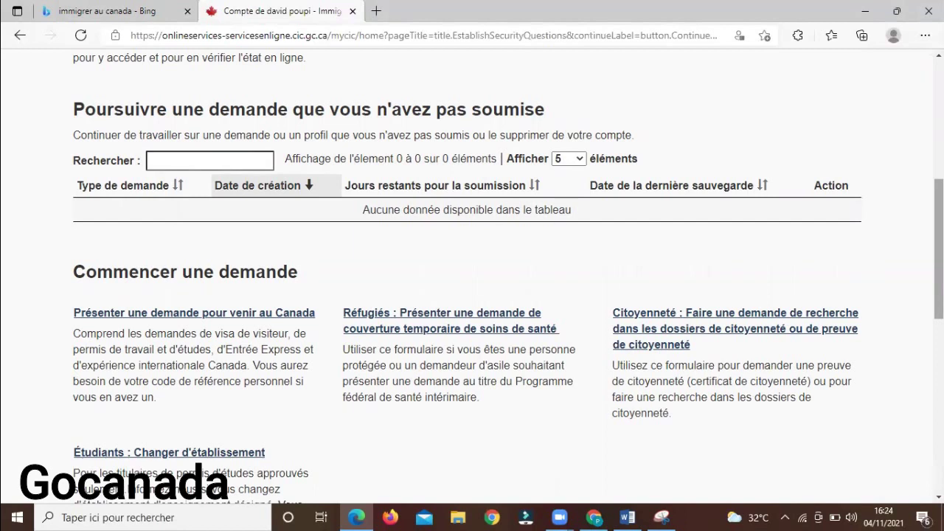
# Start an application to come to Canada and paste the personal reference code from the notes
pyautogui.click(257, 319)
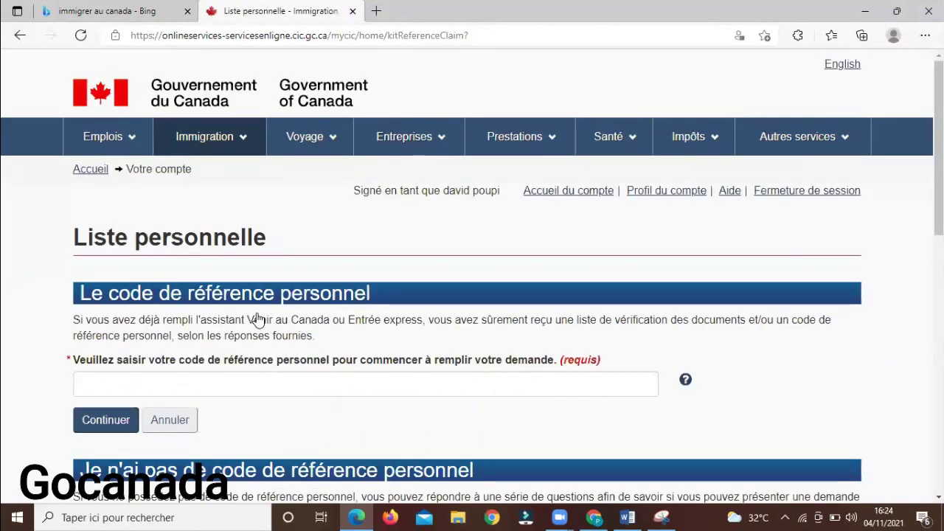
pyautogui.click(628, 517)
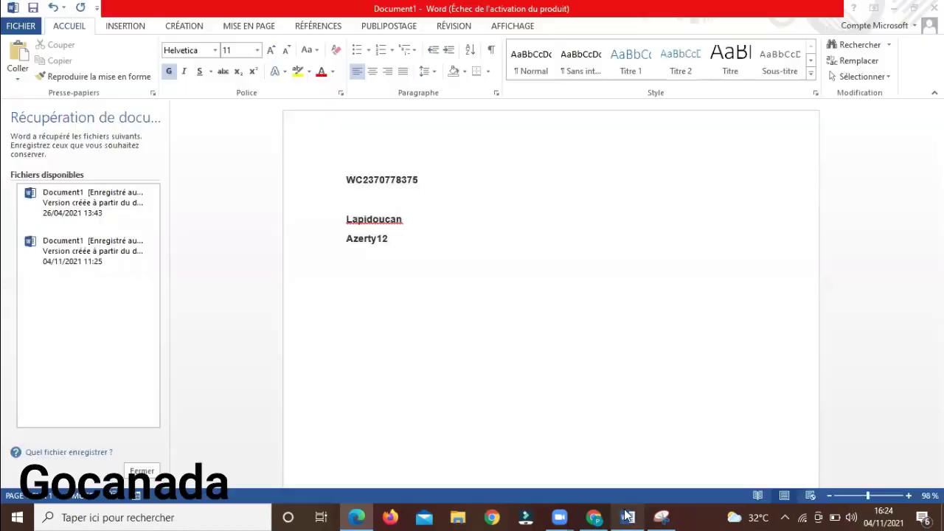
pyautogui.moveTo(423, 179); pyautogui.dragTo(342, 181)
pyautogui.hotkey('ctrl', 'c')
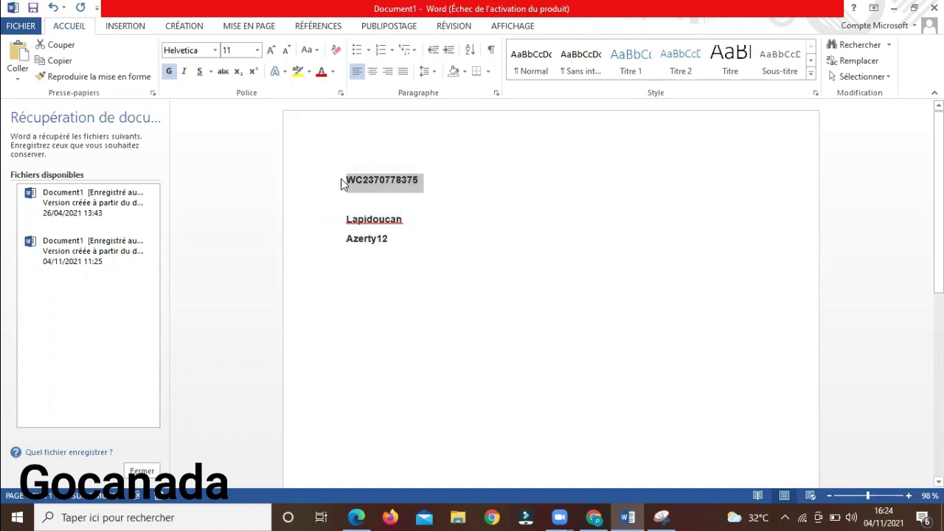
pyautogui.hotkey('alt', 'Tab')
pyautogui.click(275, 374)
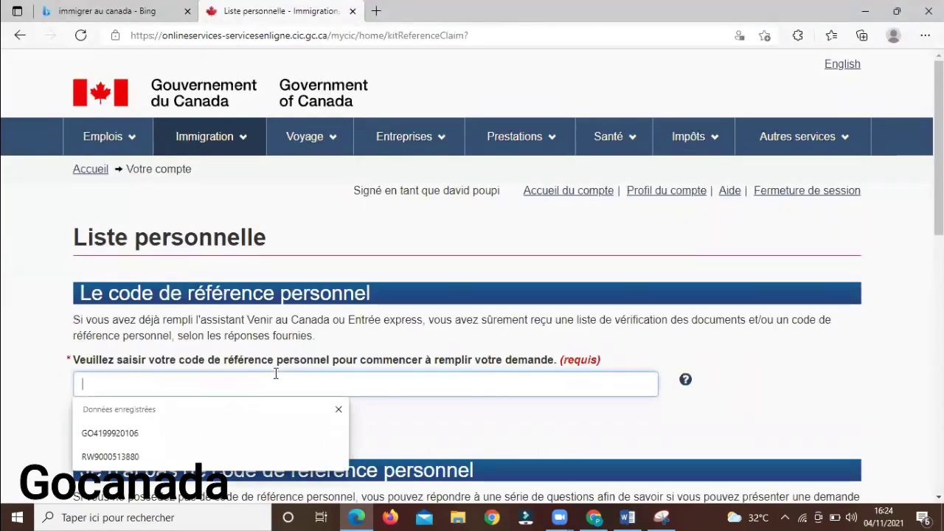
pyautogui.hotkey('ctrl', 'v')
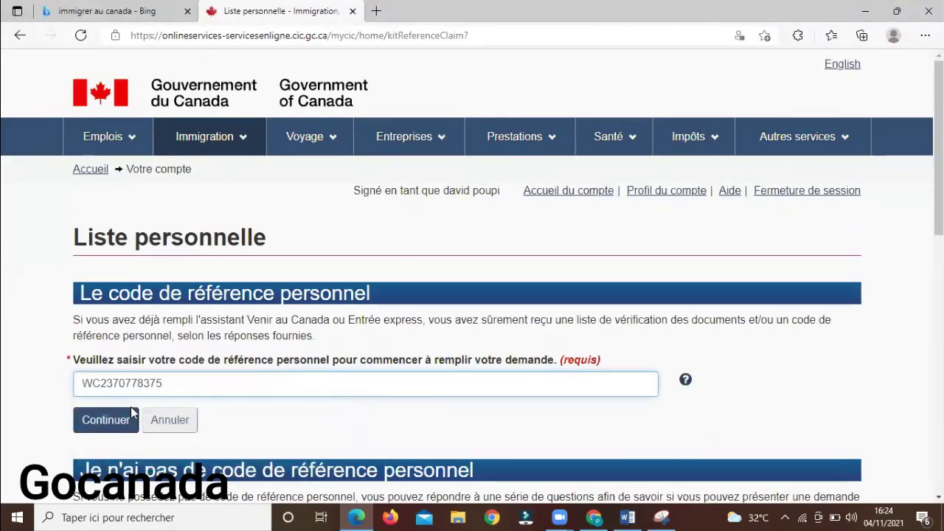
pyautogui.click(95, 431)
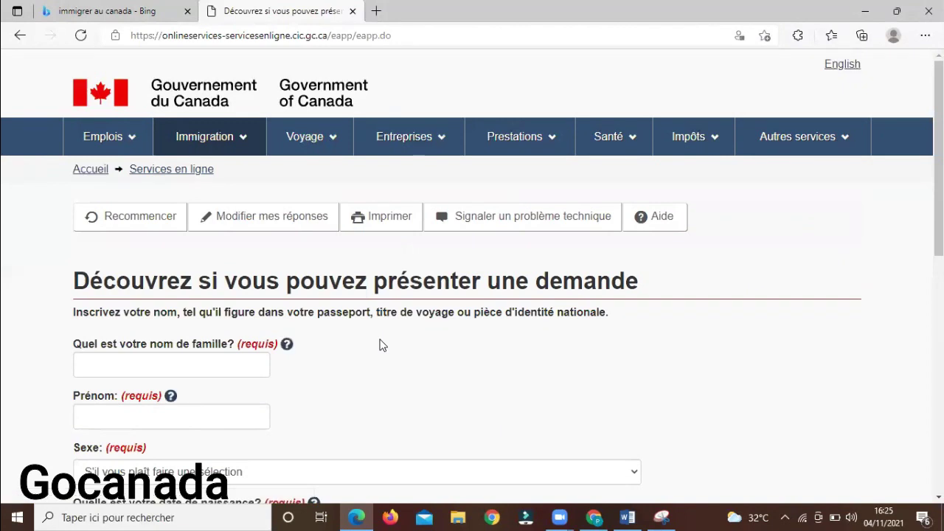
pyautogui.click(190, 360)
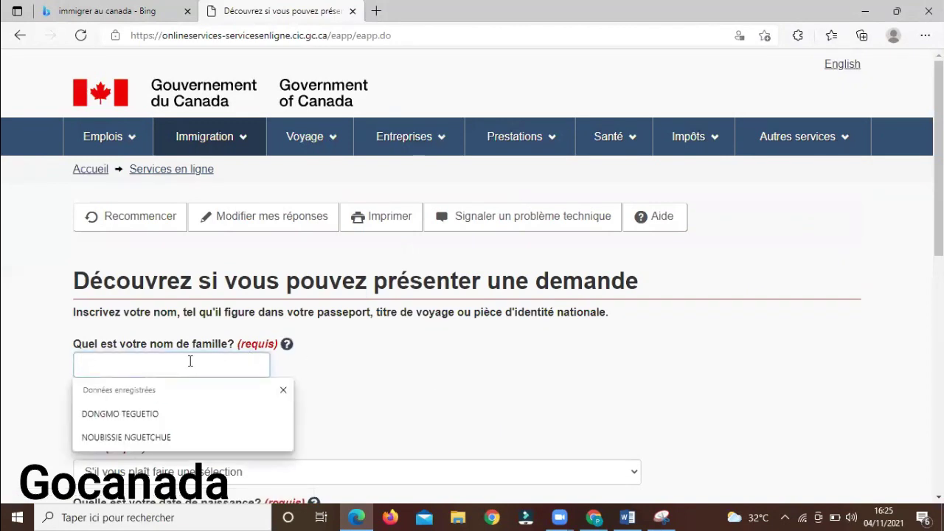
pyautogui.click(627, 517)
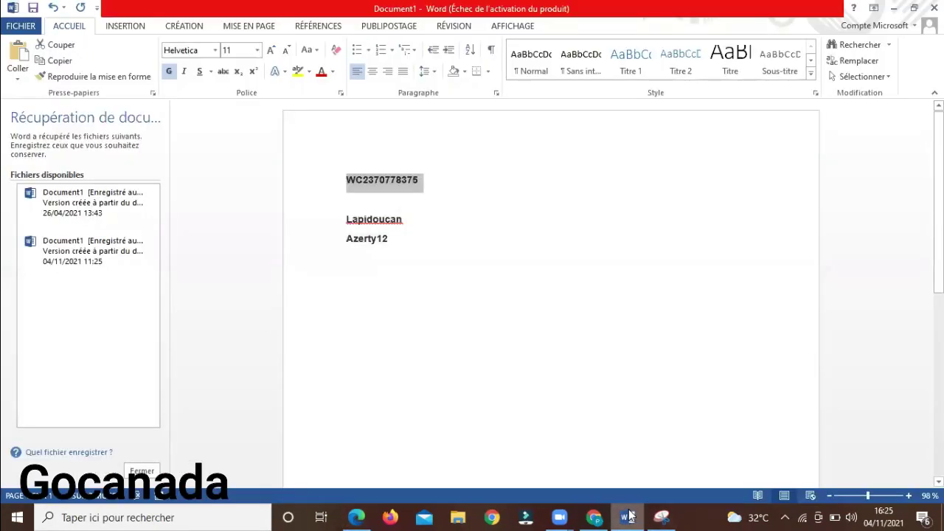
pyautogui.press('super+d')
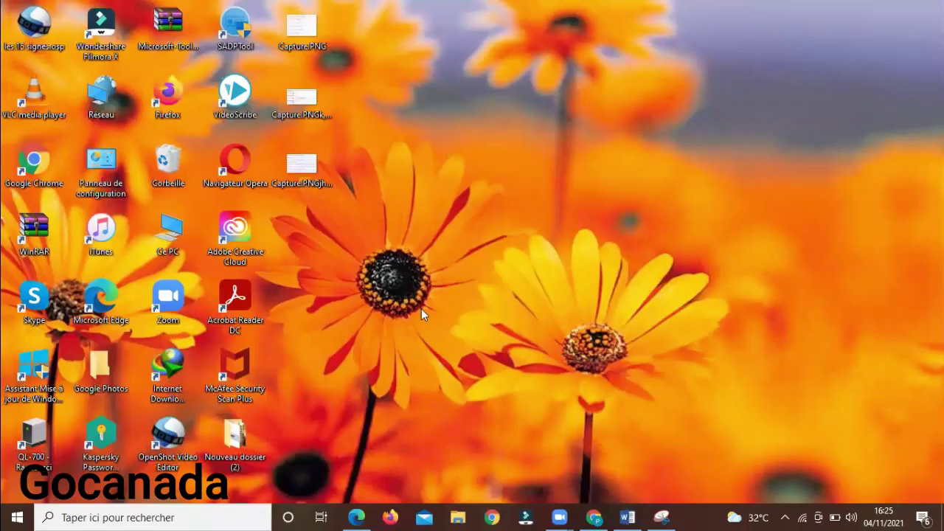
pyautogui.doubleClick(288, 112)
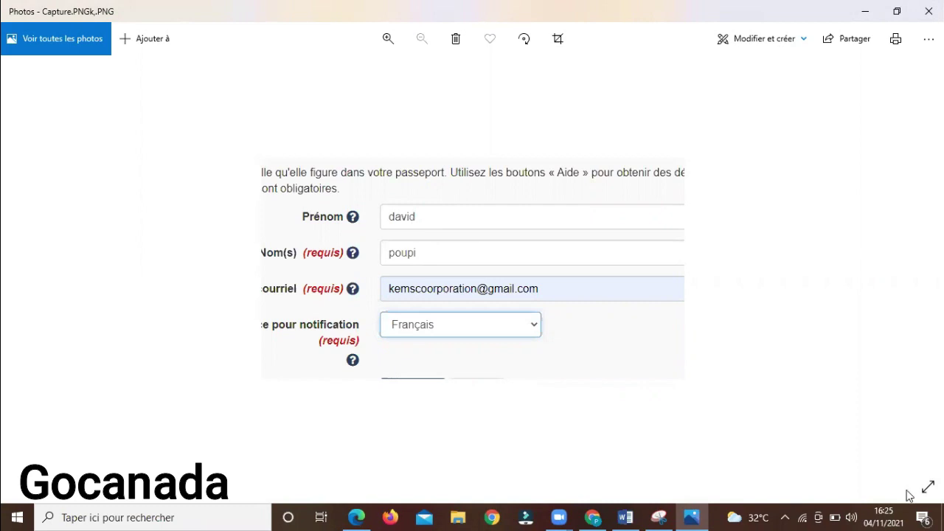
pyautogui.click(942, 518)
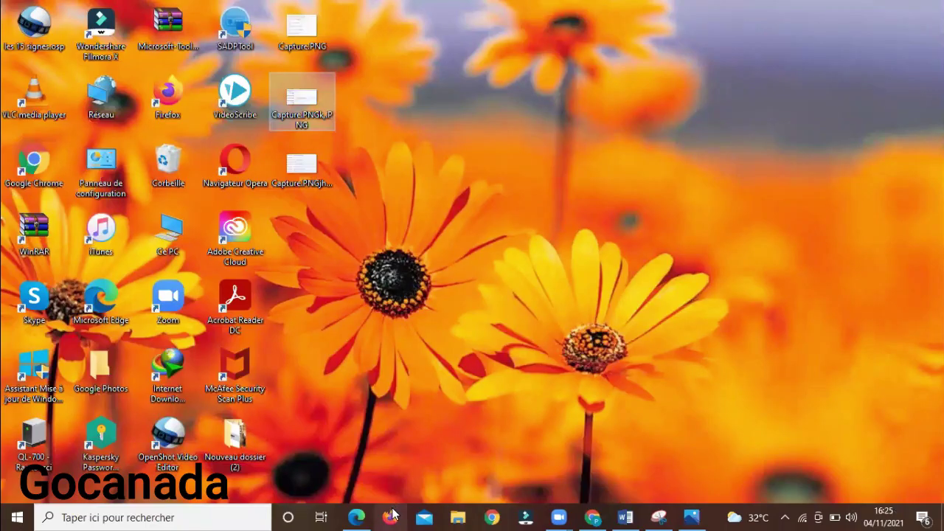
pyautogui.click(363, 510)
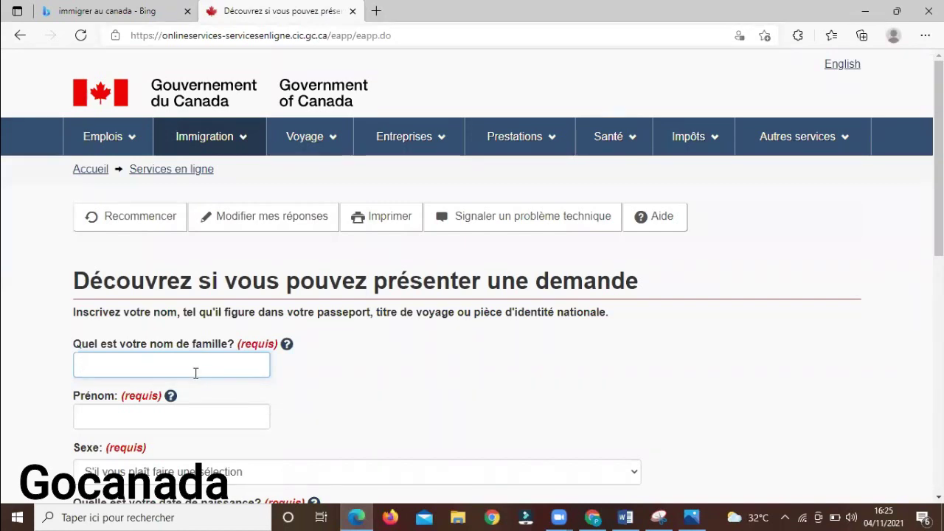
# Enter the last name and first name using the saved name suggestion
pyautogui.click(172, 414)
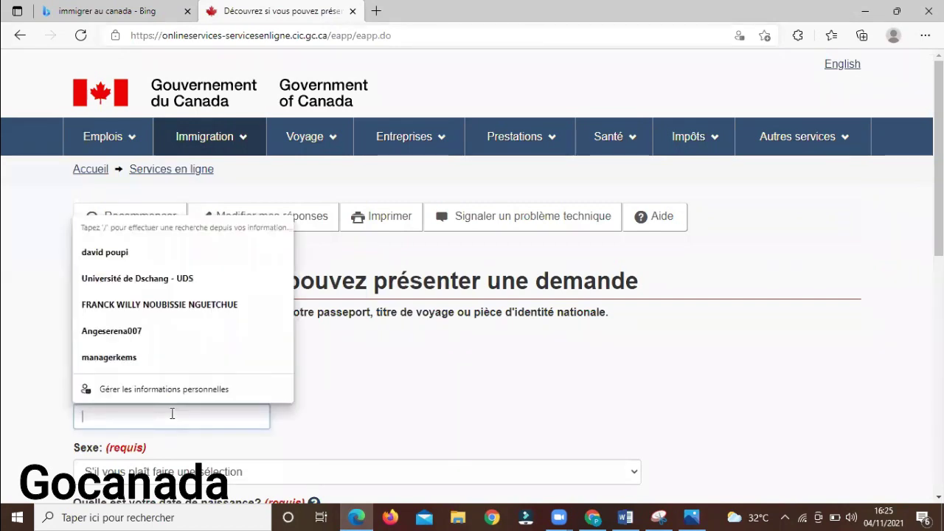
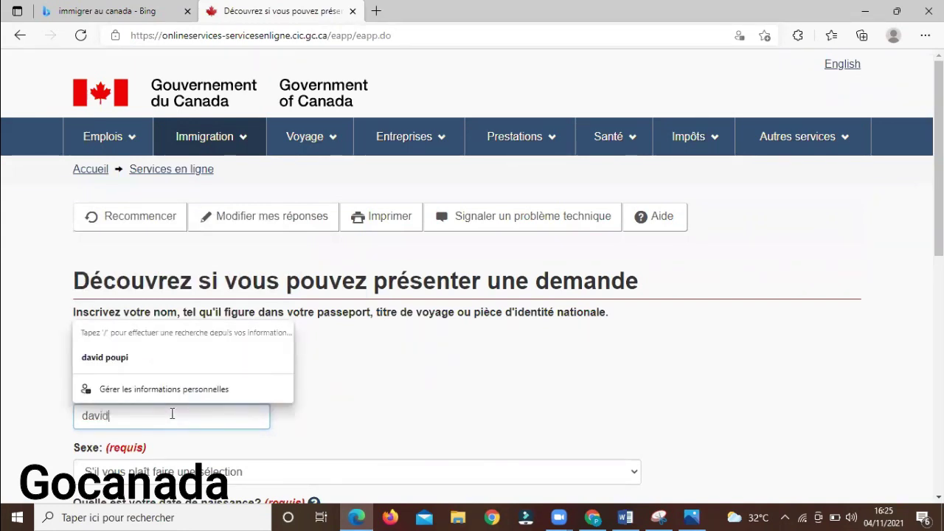
pyautogui.press('Down')
pyautogui.press('Return')
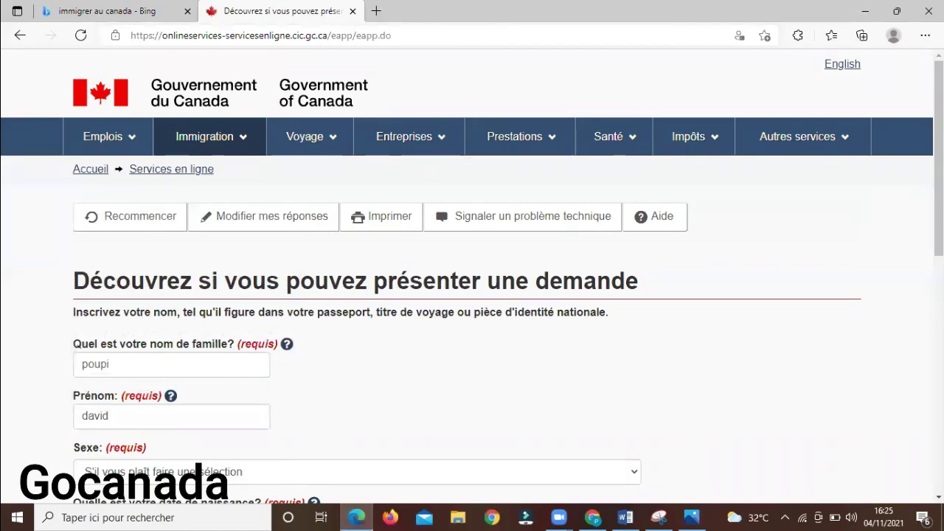
# Set sex to Masculin and marital status to Jamais marié/célibataire, submitting each page
pyautogui.scroll(-2, 837, 291)
pyautogui.click(362, 354)
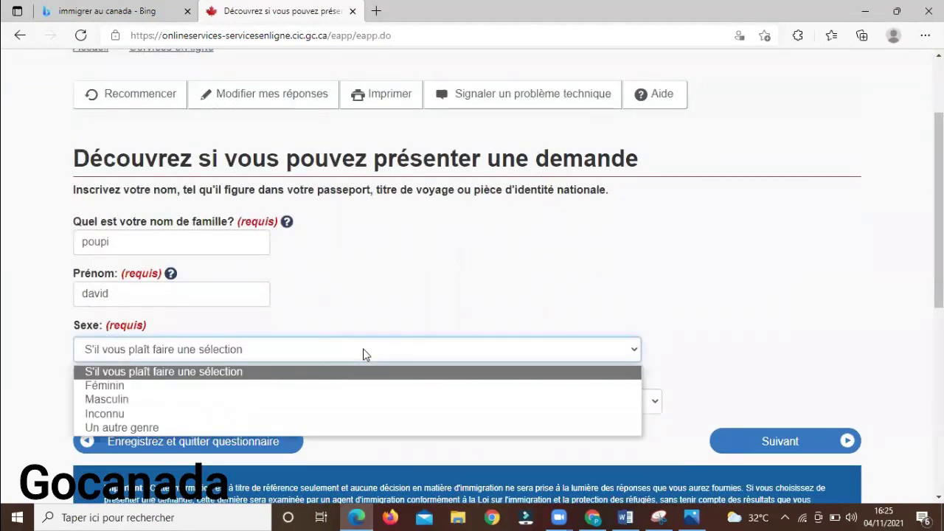
pyautogui.click(273, 402)
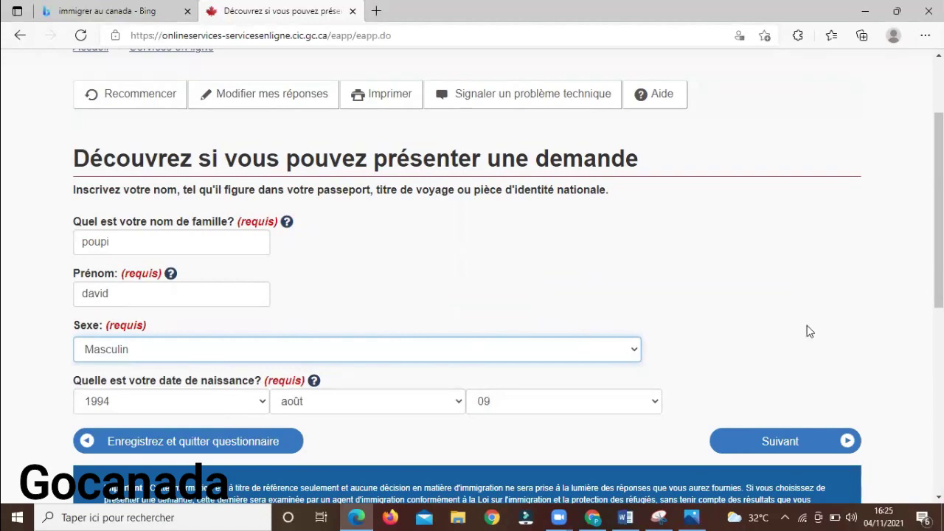
pyautogui.scroll(-2, 939, 221)
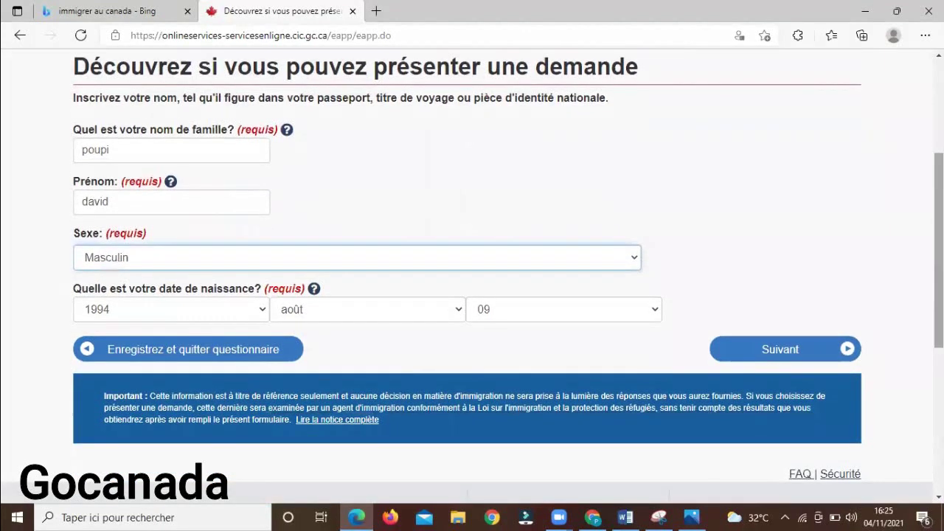
pyautogui.click(795, 351)
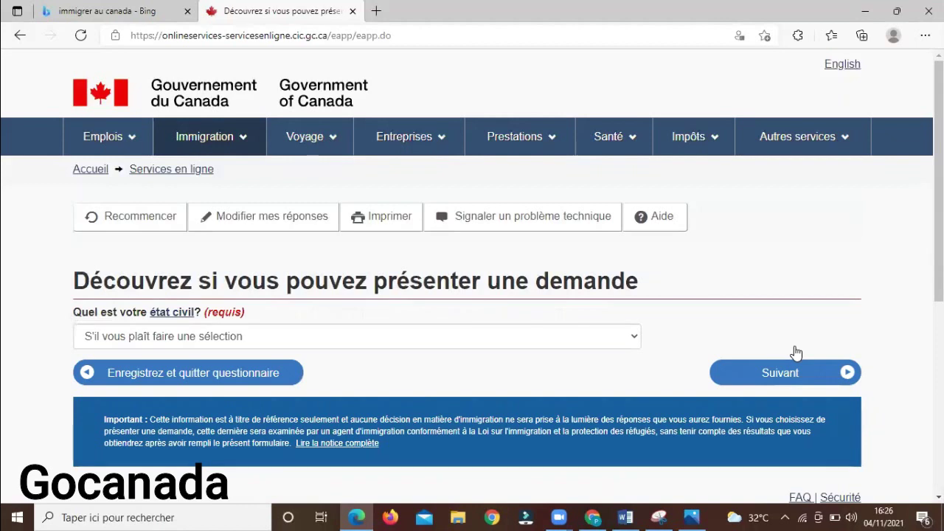
pyautogui.click(482, 343)
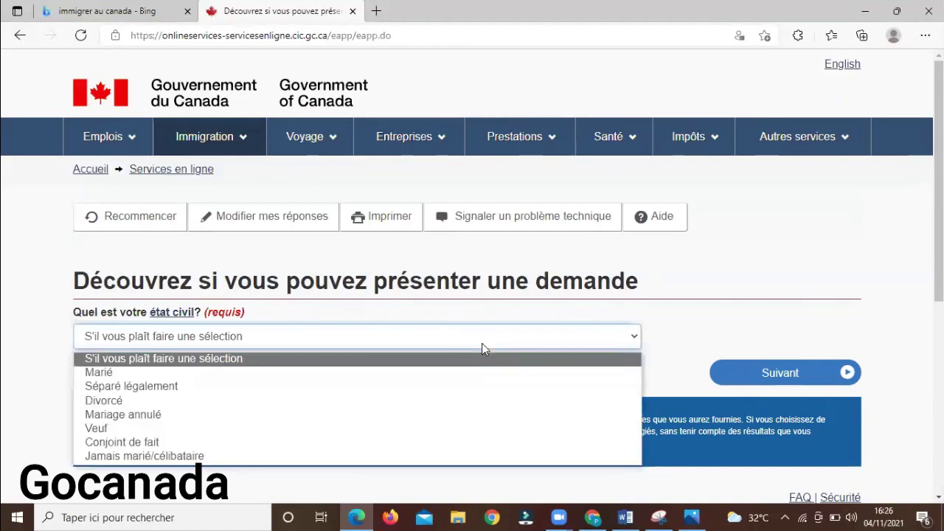
pyautogui.click(332, 456)
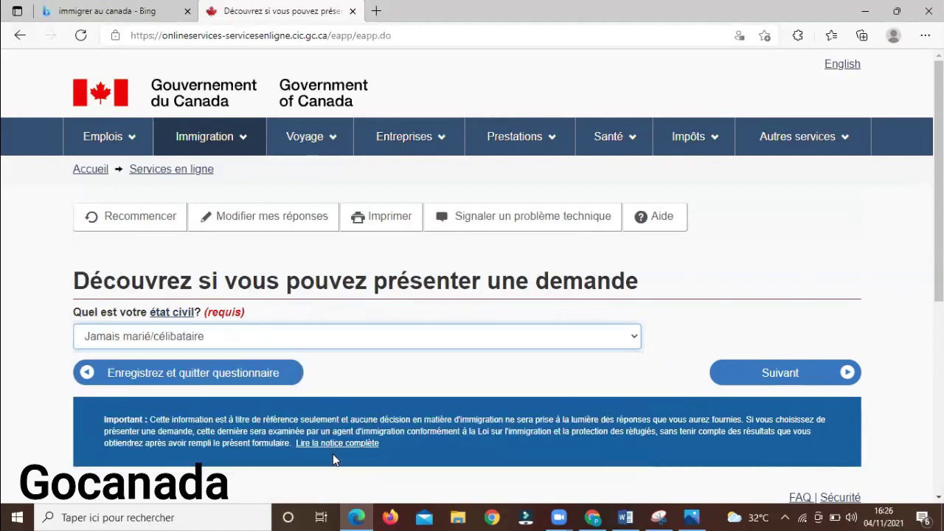
pyautogui.click(773, 377)
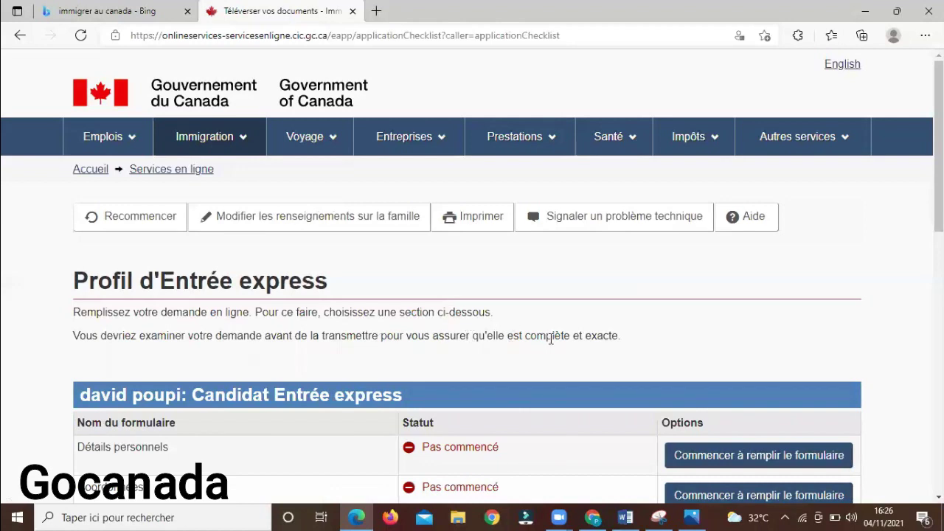
# Scroll down the Profil d'Entrée express checklist to the Détails personnels row
pyautogui.scroll(-2, 938, 184)
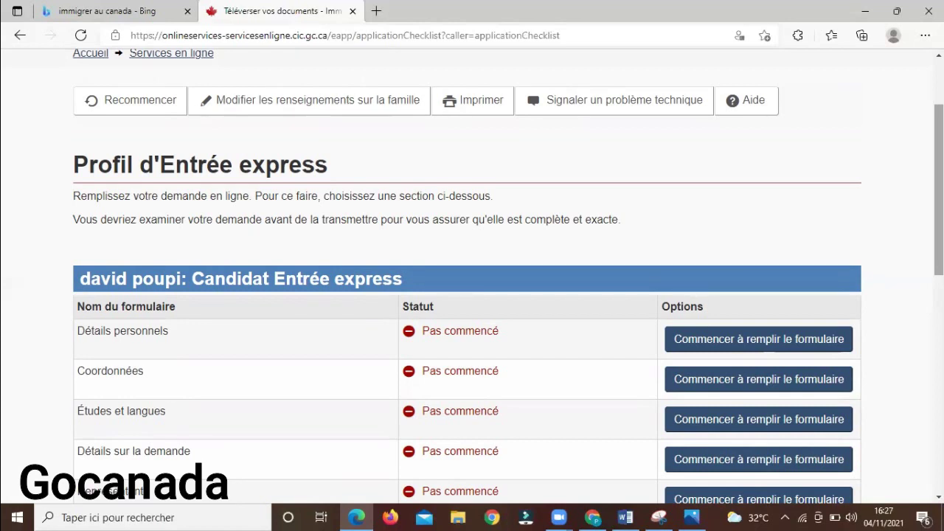
pyautogui.scroll(-1, 867, 264)
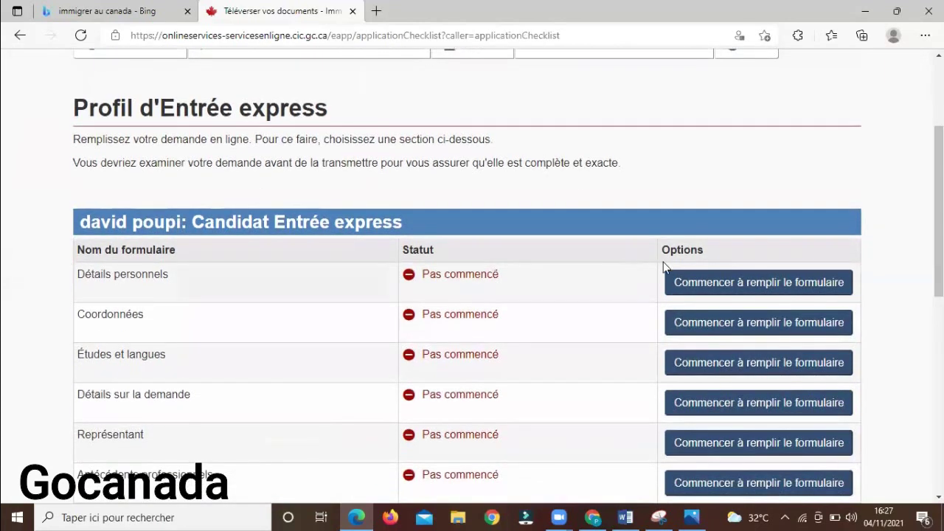
# Open Détails personnels, keep the names, and set birth country Cameroun and birth city DOUALA
pyautogui.click(707, 286)
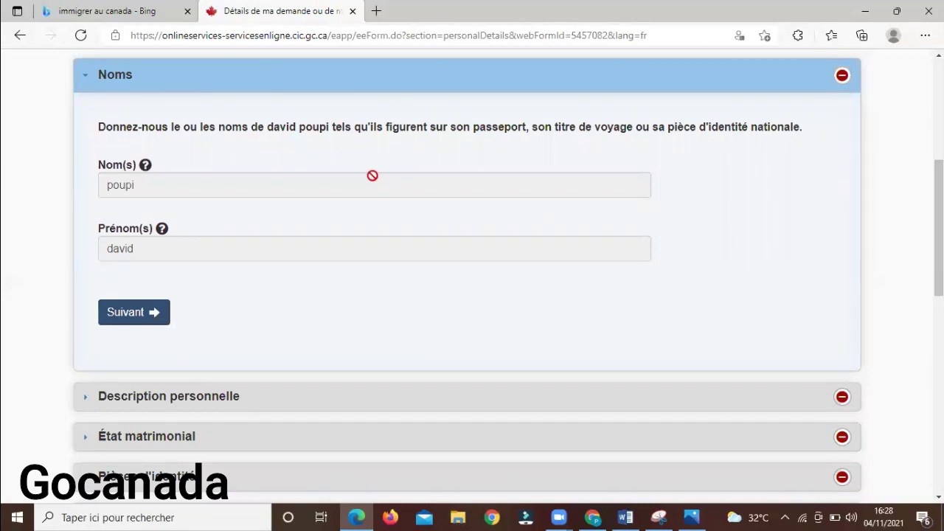
pyautogui.click(143, 315)
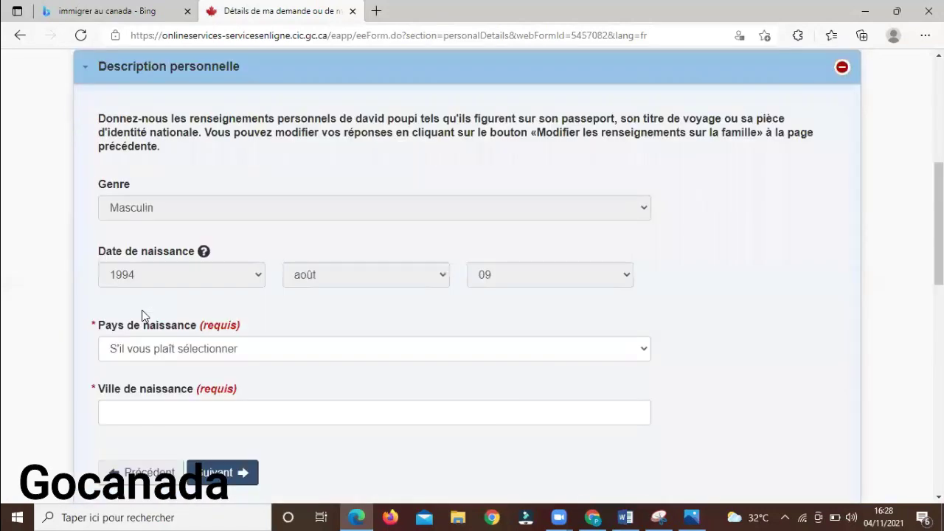
pyautogui.click(190, 347)
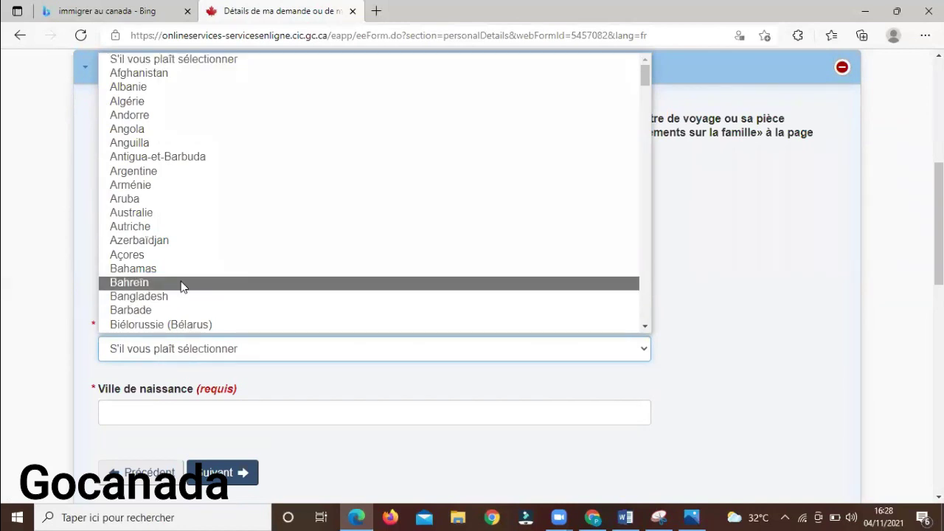
pyautogui.press('c')
pyautogui.press('c')
pyautogui.press('c')
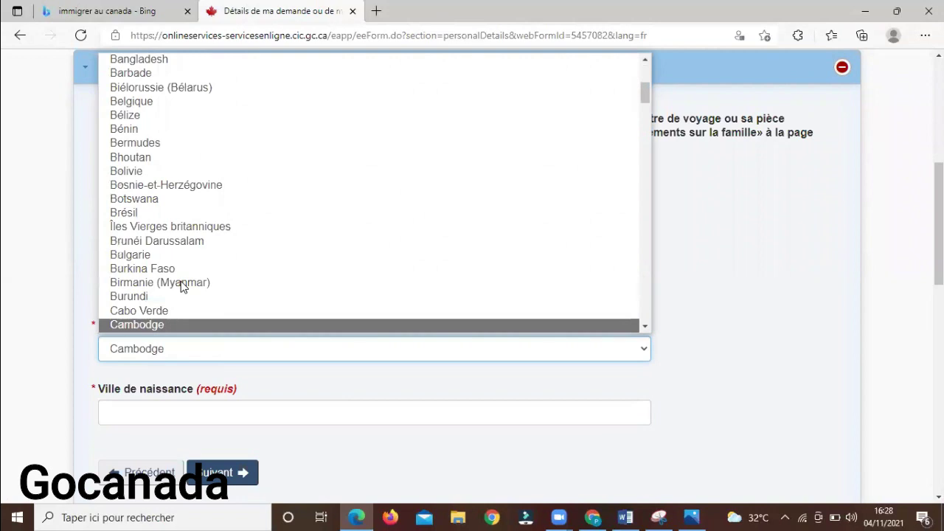
pyautogui.press('Return')
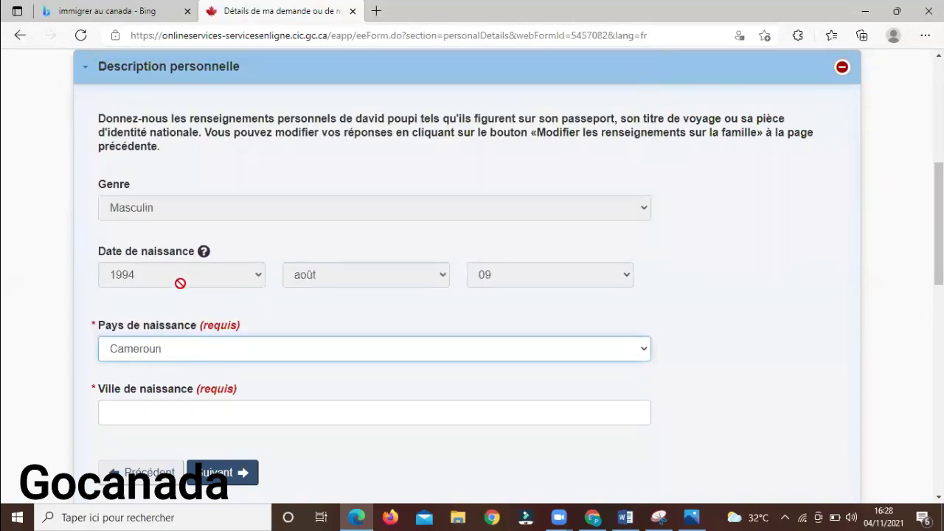
pyautogui.click(186, 409)
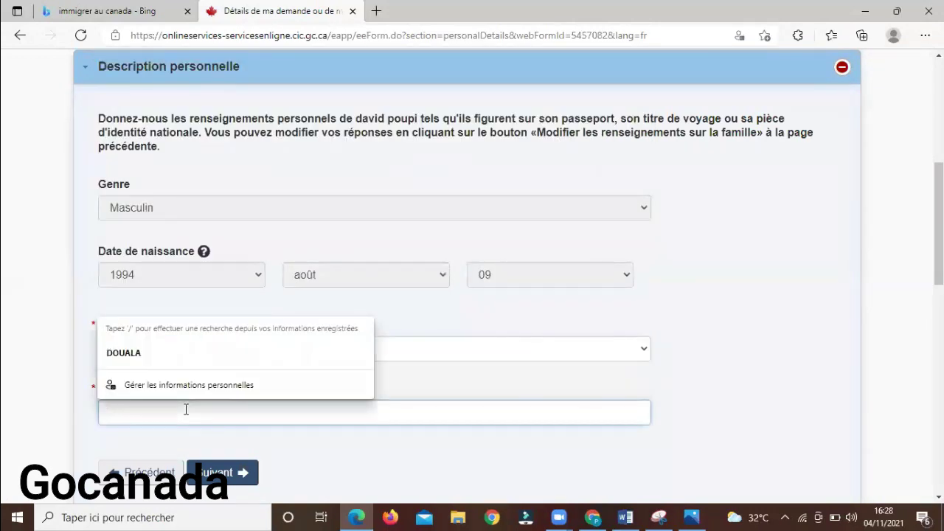
pyautogui.click(155, 354)
pyautogui.click(222, 473)
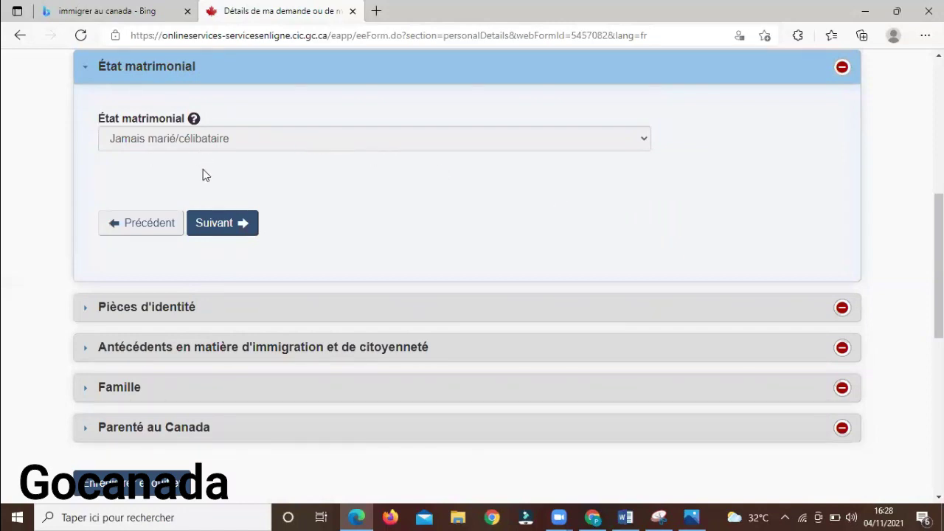
# Save the personal description, answer Oui to holding an ID, and choose Pièce d'identité nationale
pyautogui.click(211, 227)
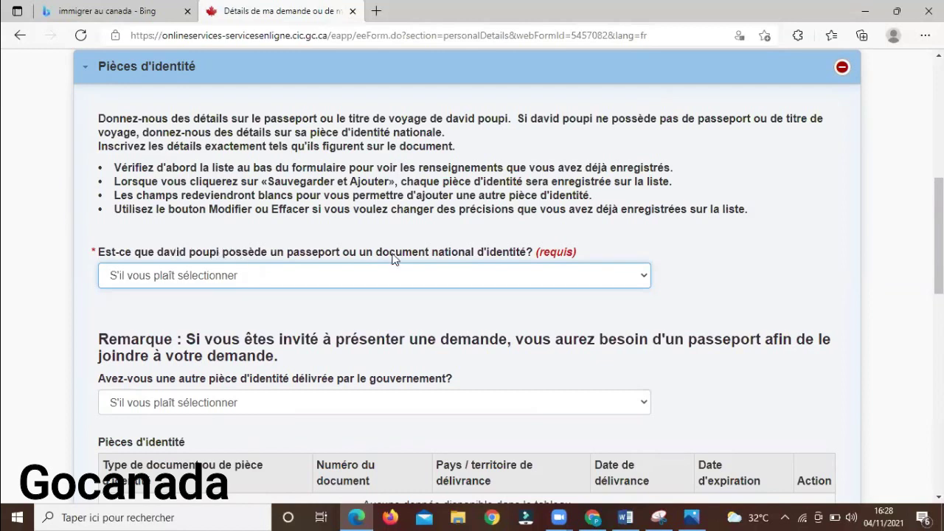
pyautogui.click(561, 275)
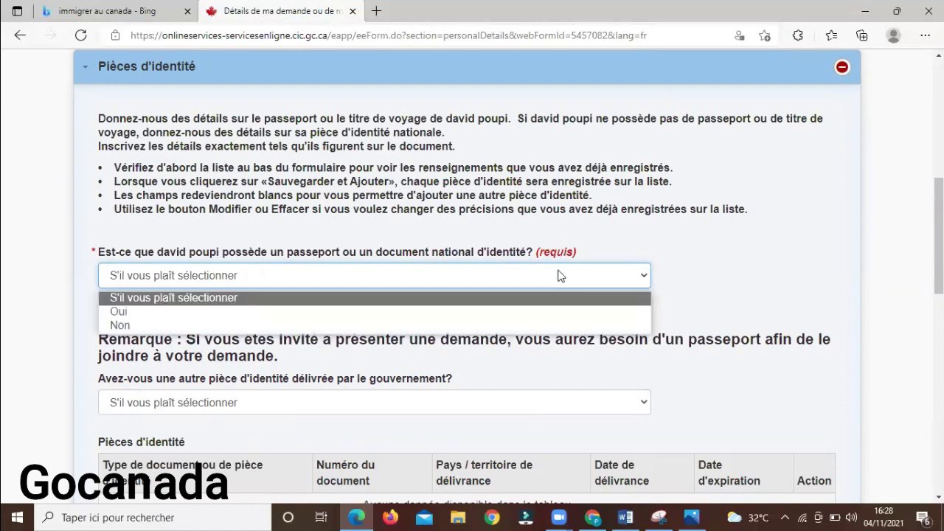
pyautogui.click(415, 312)
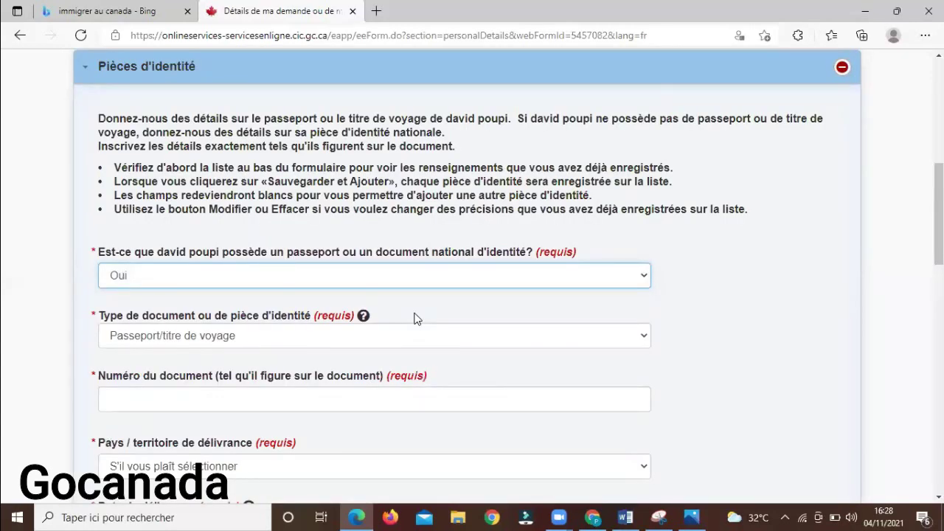
pyautogui.click(396, 332)
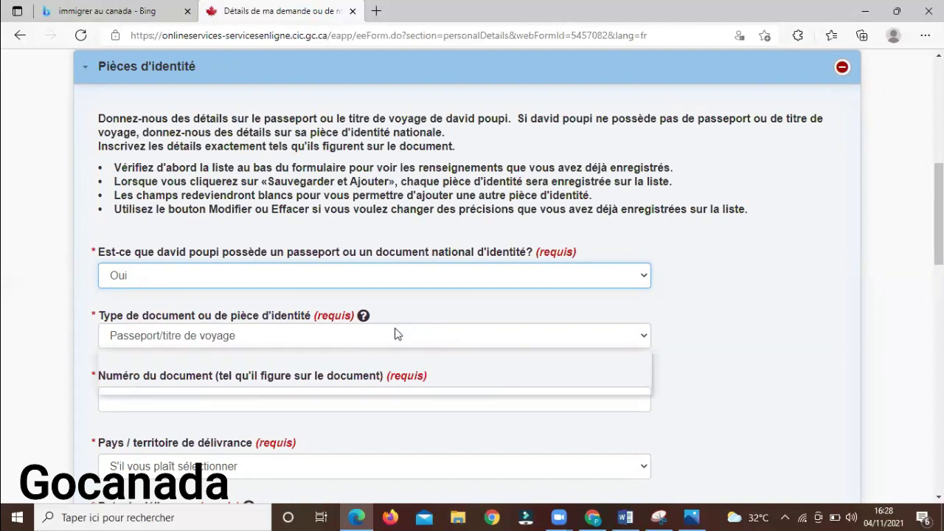
pyautogui.click(341, 387)
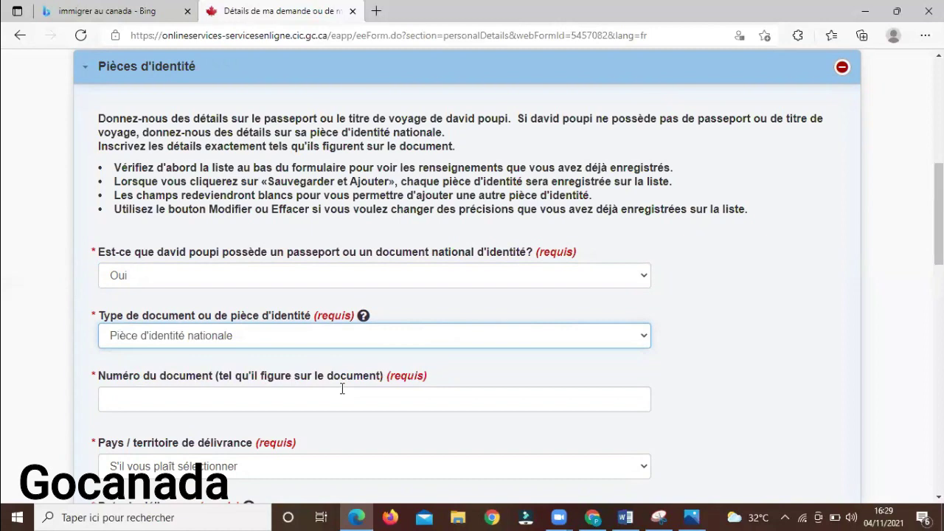
# Enter the national identity card number
pyautogui.click(339, 398)
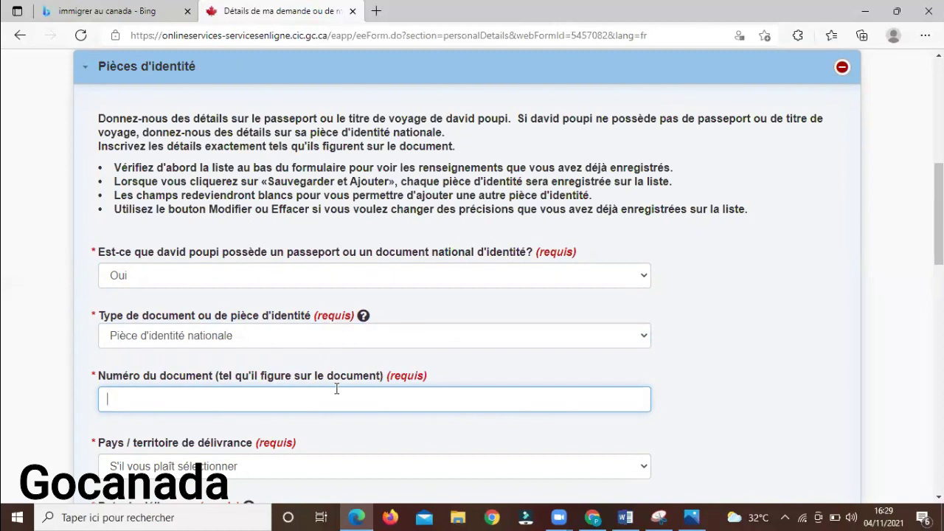
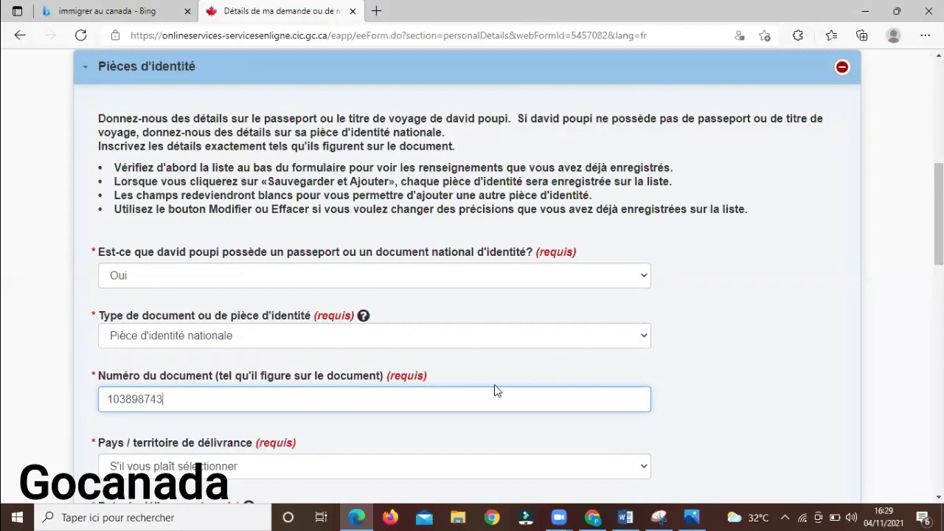
# Set the card's issuing country to Cameroun (CMR)
pyautogui.scroll(-2, 868, 285)
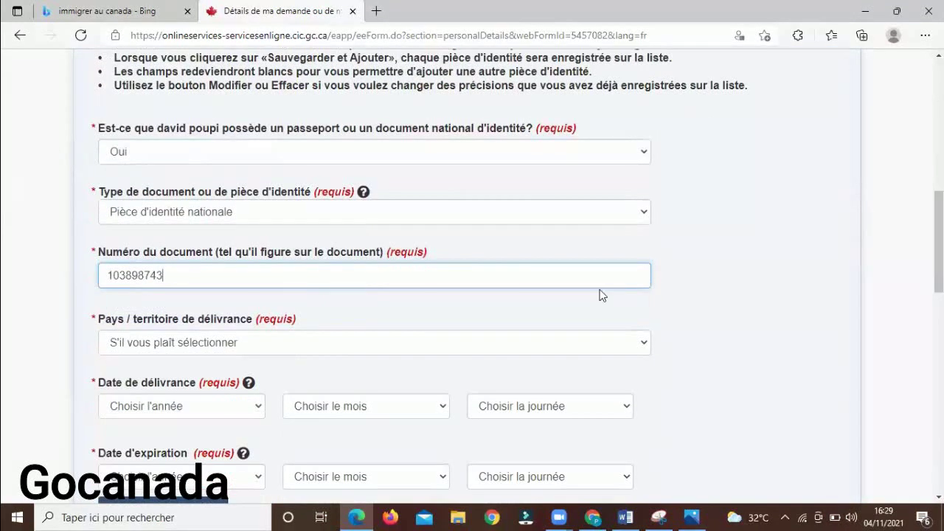
pyautogui.click(173, 350)
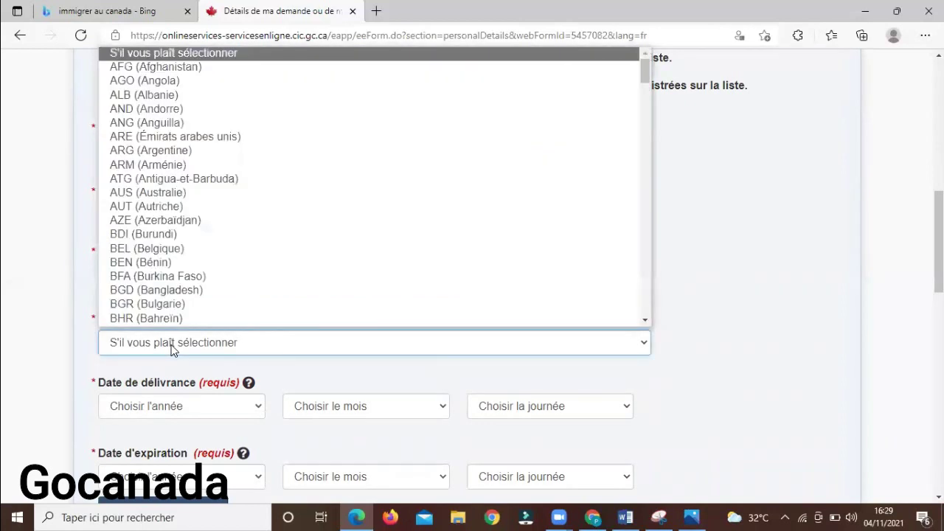
pyautogui.press('c')
pyautogui.press('c')
pyautogui.press('c')
pyautogui.press('c')
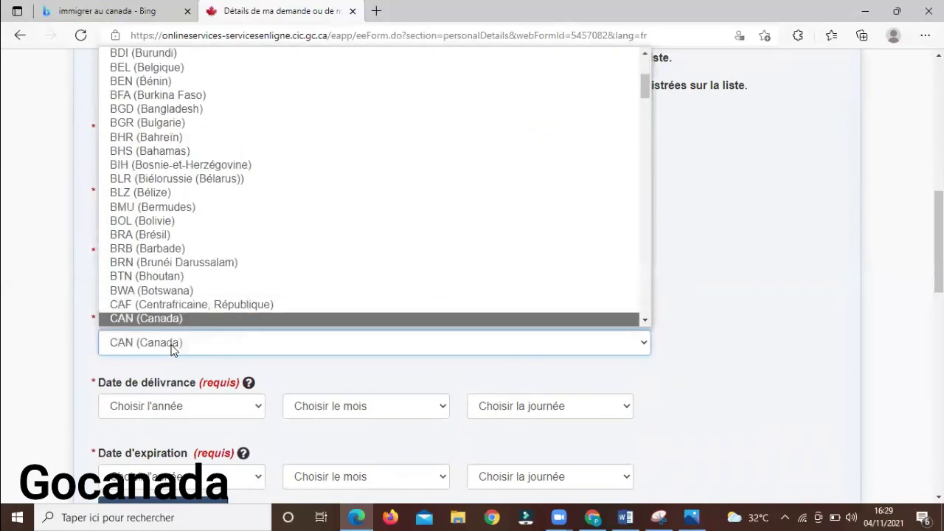
pyautogui.press('c')
pyautogui.press('c')
pyautogui.press('c')
pyautogui.press('c')
pyautogui.press('c')
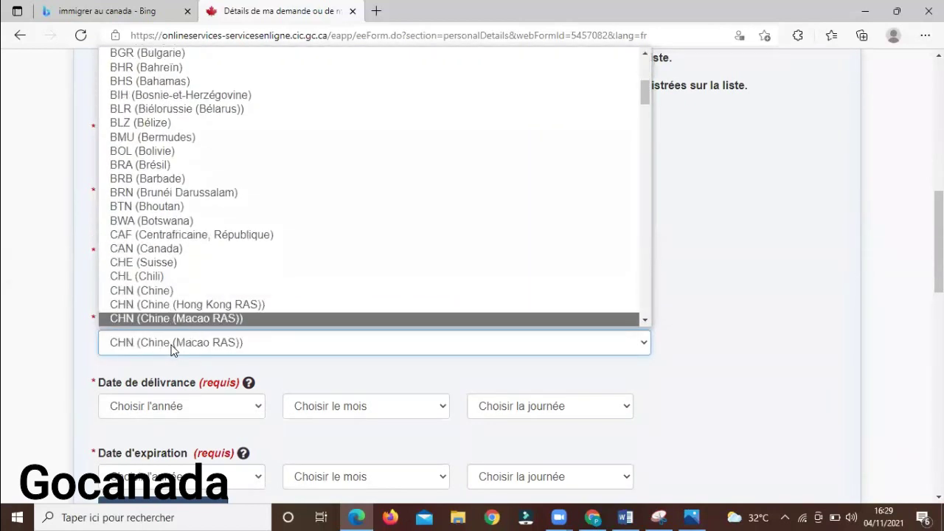
pyautogui.press('Return')
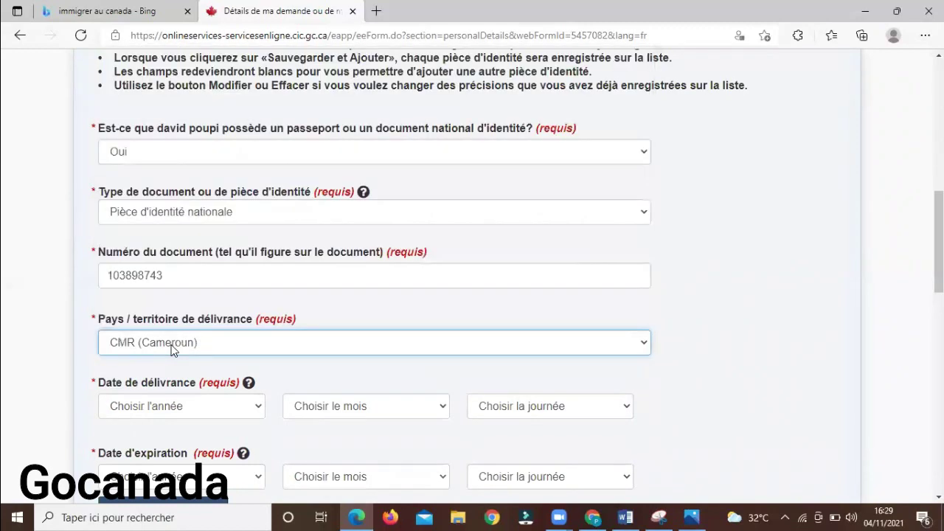
# Set the card's issue date to 01 janvier 2020
pyautogui.click(176, 408)
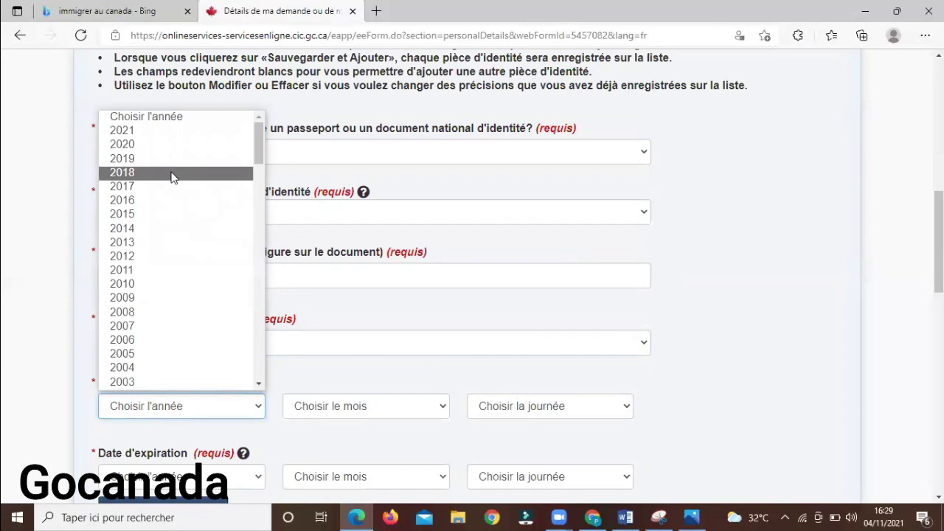
pyautogui.click(172, 145)
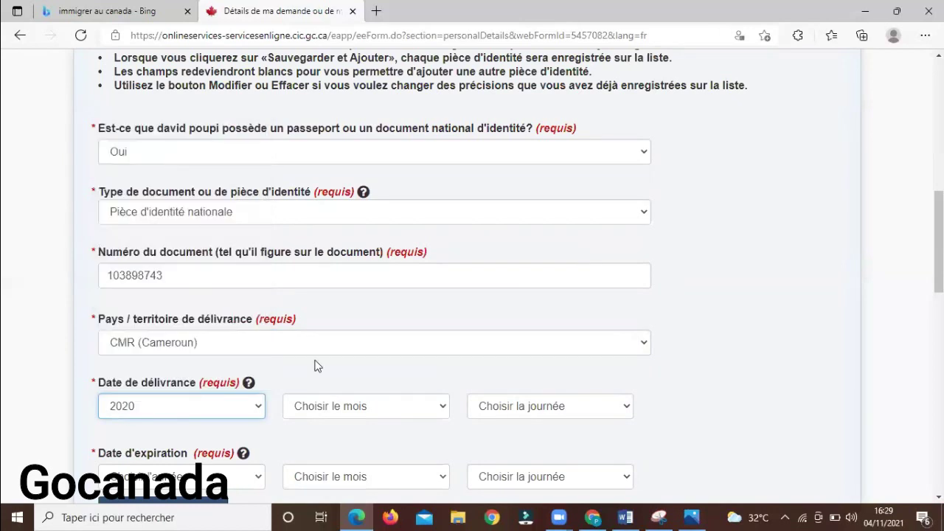
pyautogui.click(354, 408)
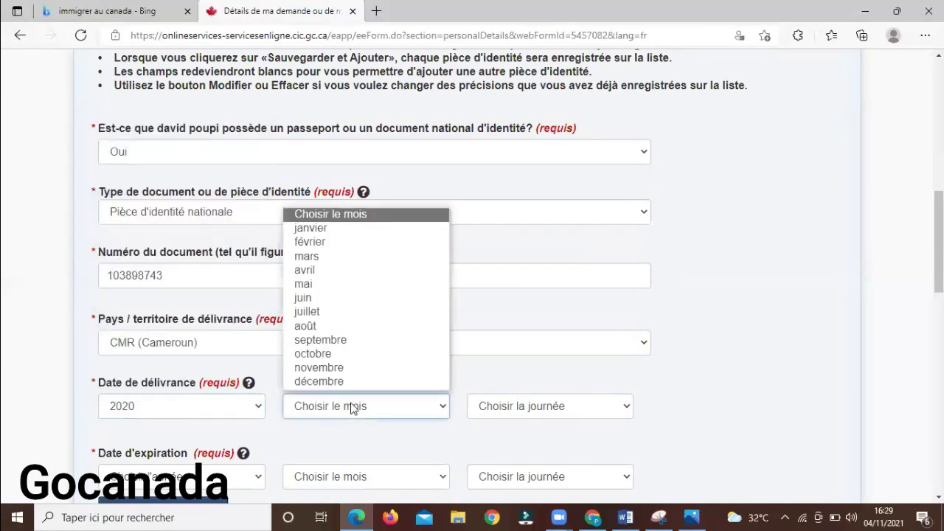
pyautogui.click(330, 230)
pyautogui.click(514, 407)
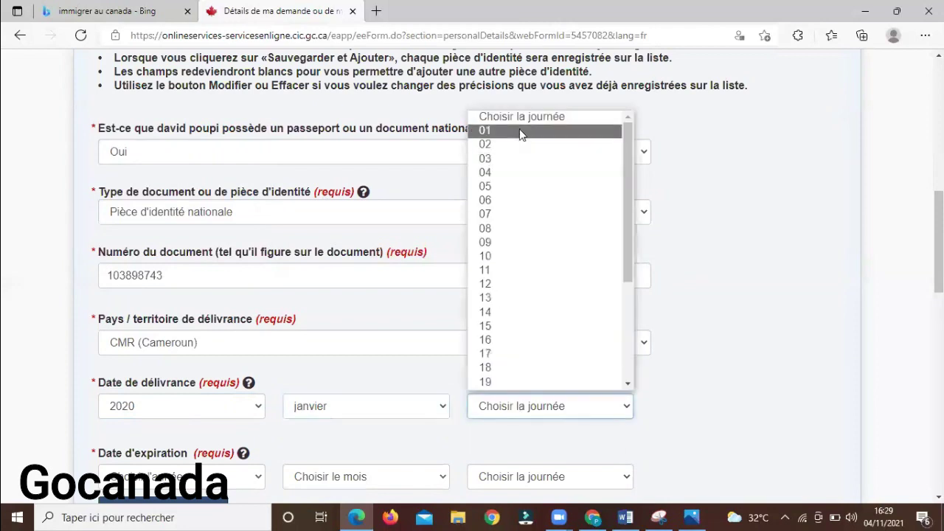
pyautogui.click(521, 132)
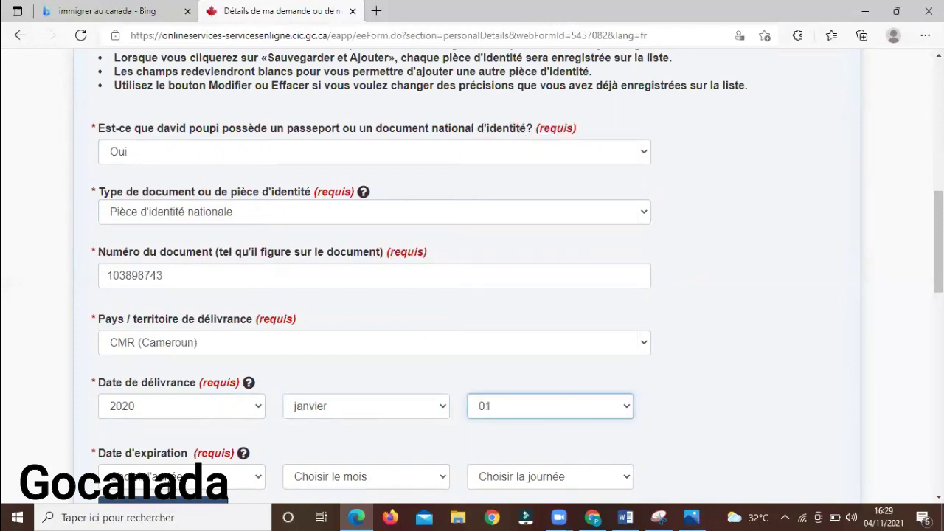
# Set the expiry date to 01 janvier 2025
pyautogui.click(177, 477)
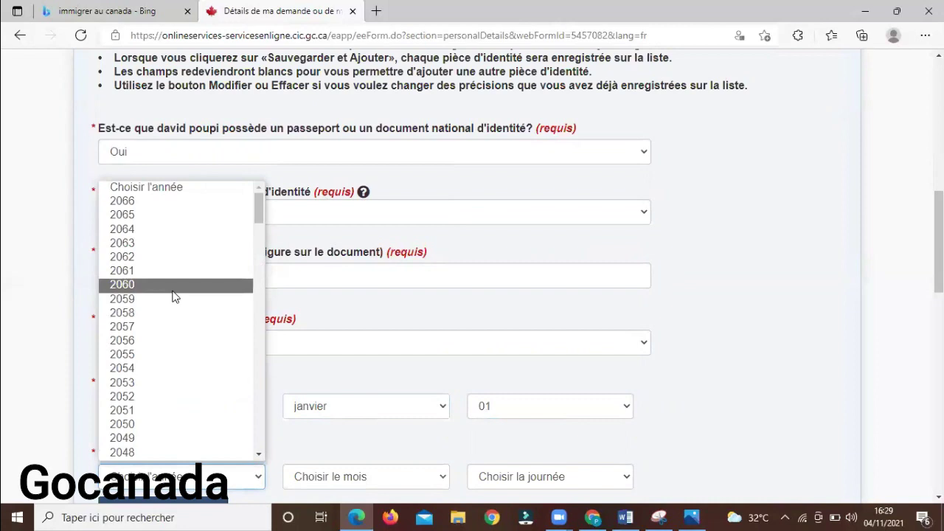
pyautogui.moveTo(258, 209); pyautogui.dragTo(260, 255)
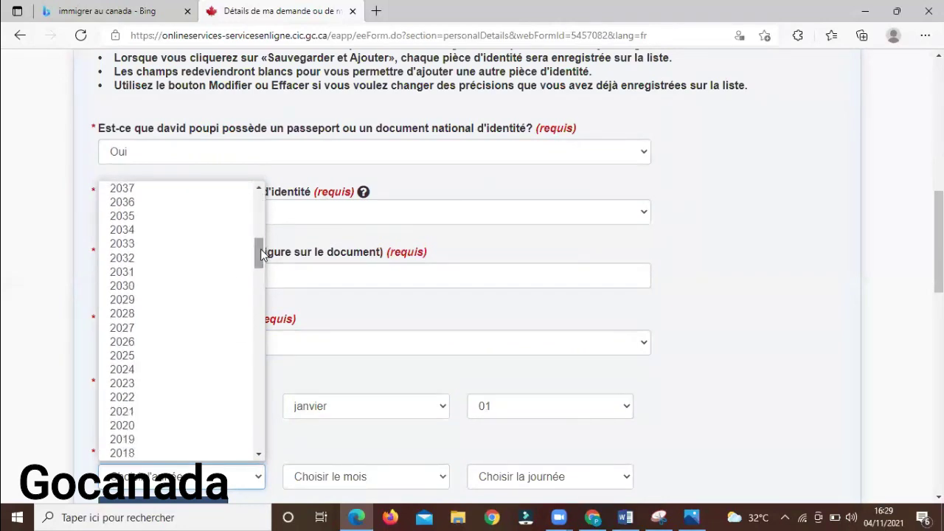
pyautogui.click(145, 355)
pyautogui.click(359, 477)
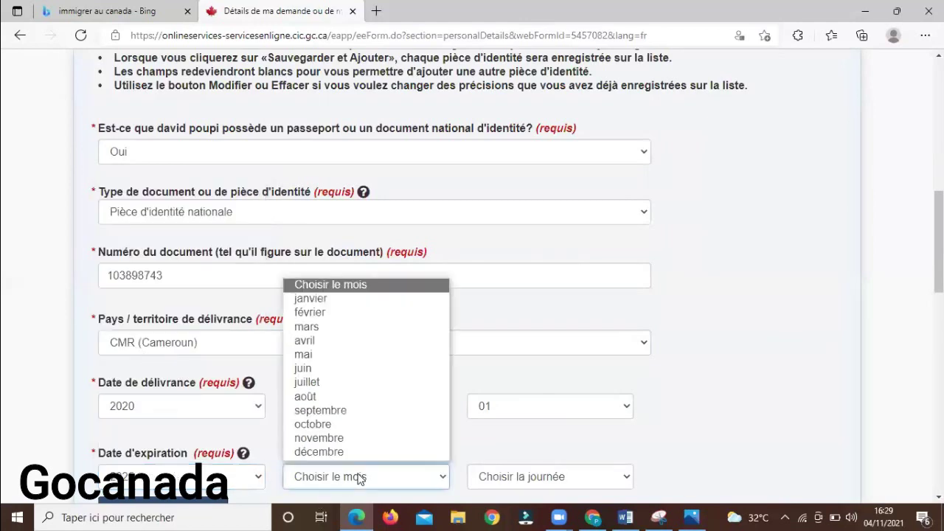
pyautogui.click(333, 298)
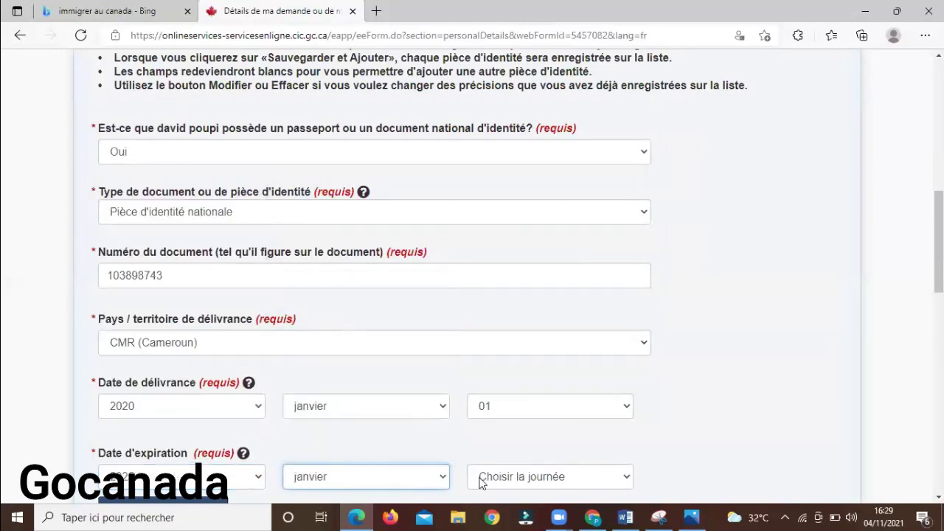
pyautogui.click(507, 484)
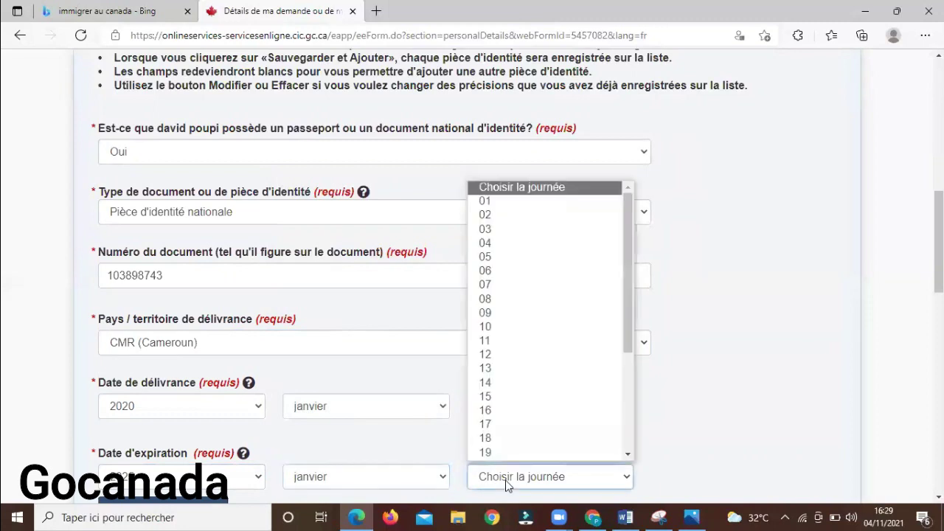
pyautogui.click(548, 203)
pyautogui.scroll(-2, 734, 247)
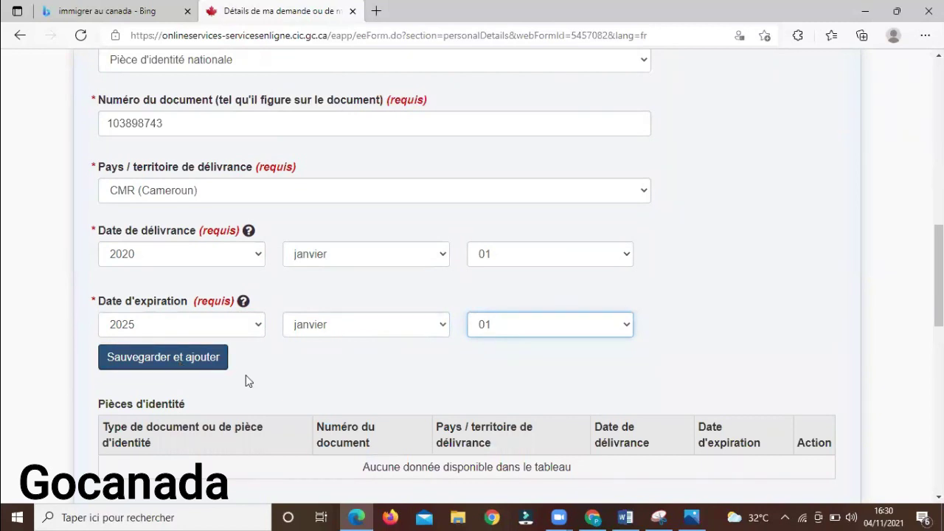
# Save the Cameroun national ID card to the Pièces d'identité table, check it, and continue
pyautogui.click(197, 358)
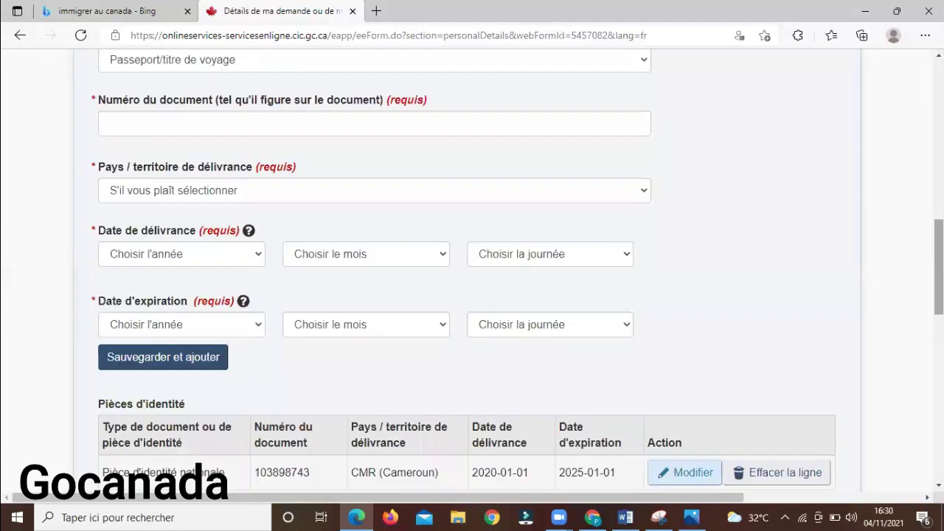
pyautogui.scroll(-1, 472, 268)
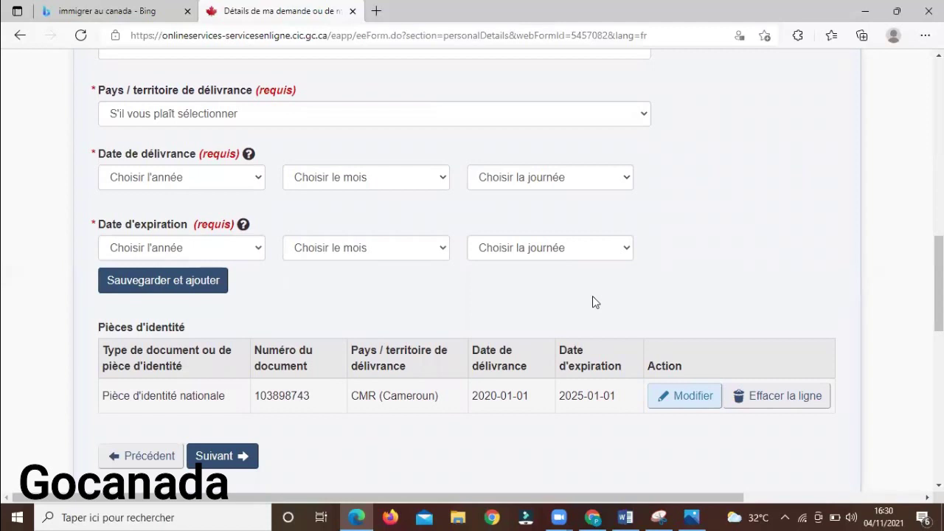
pyautogui.moveTo(97, 344); pyautogui.dragTo(647, 330)
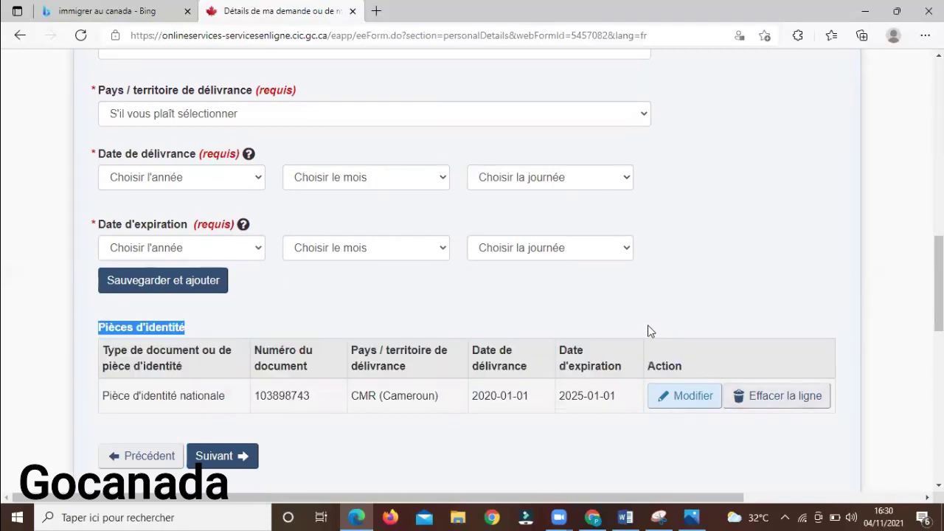
pyautogui.click(555, 325)
pyautogui.click(218, 462)
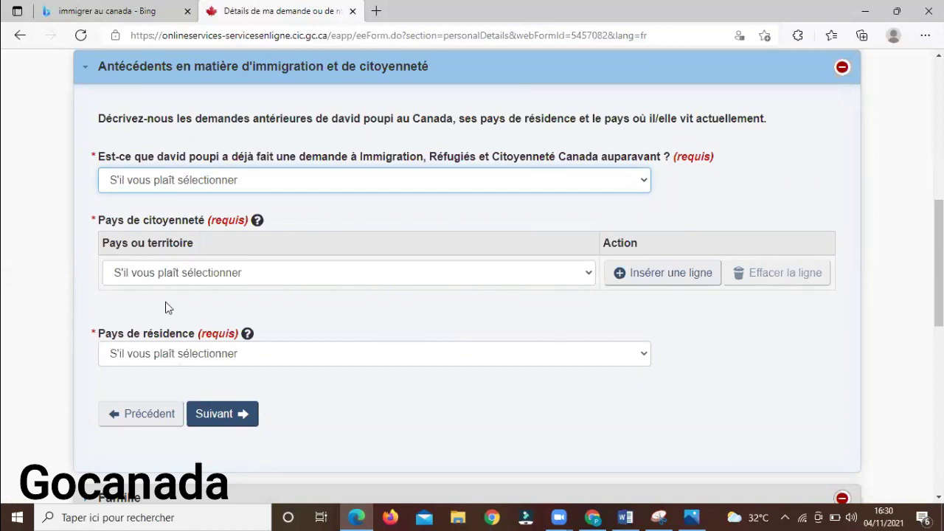
# Answer Non to previous applications, set citizenship and residence country to Cameroun, and continue
pyautogui.click(407, 182)
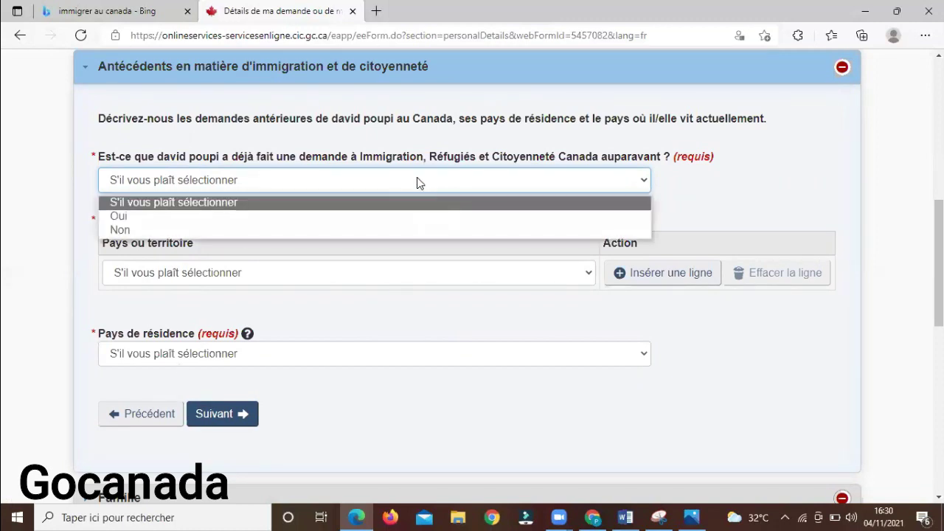
pyautogui.click(352, 228)
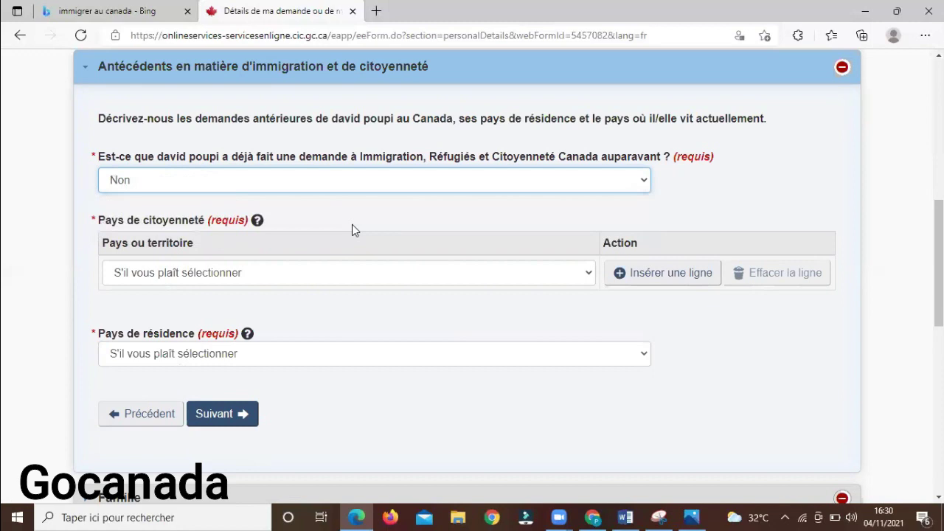
pyautogui.click(361, 273)
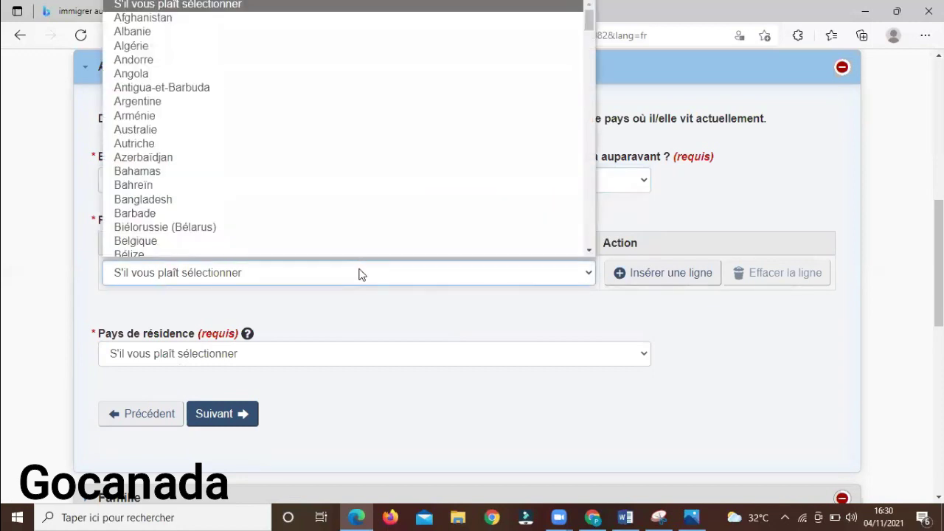
pyautogui.press('c')
pyautogui.press('Down')
pyautogui.press('Down')
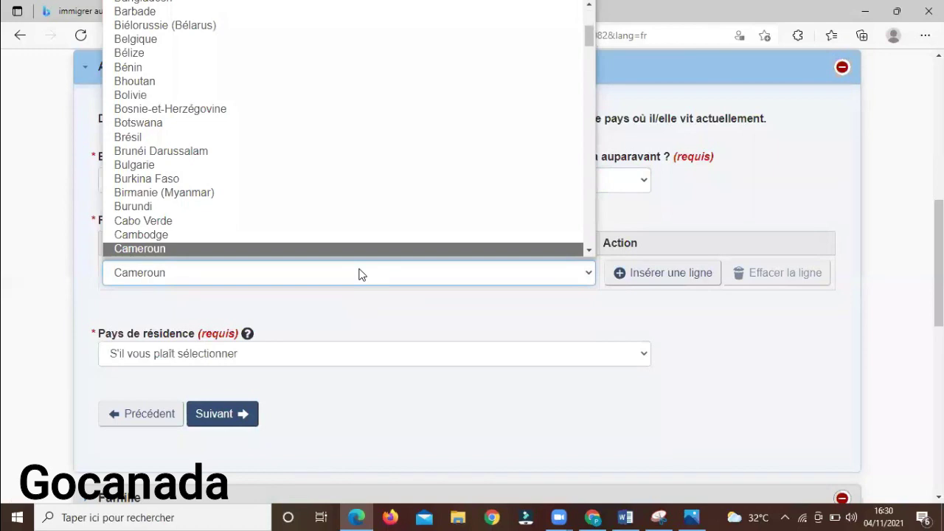
pyautogui.press('Return')
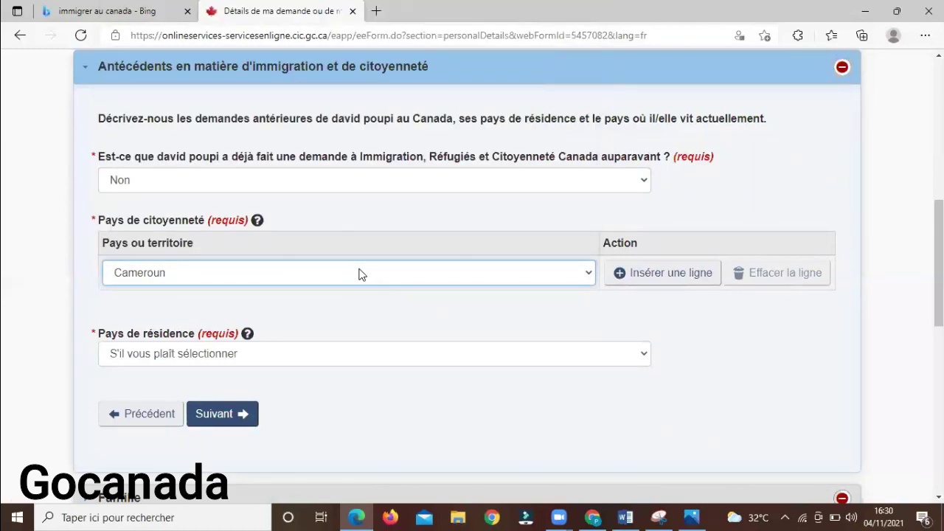
pyautogui.click(359, 363)
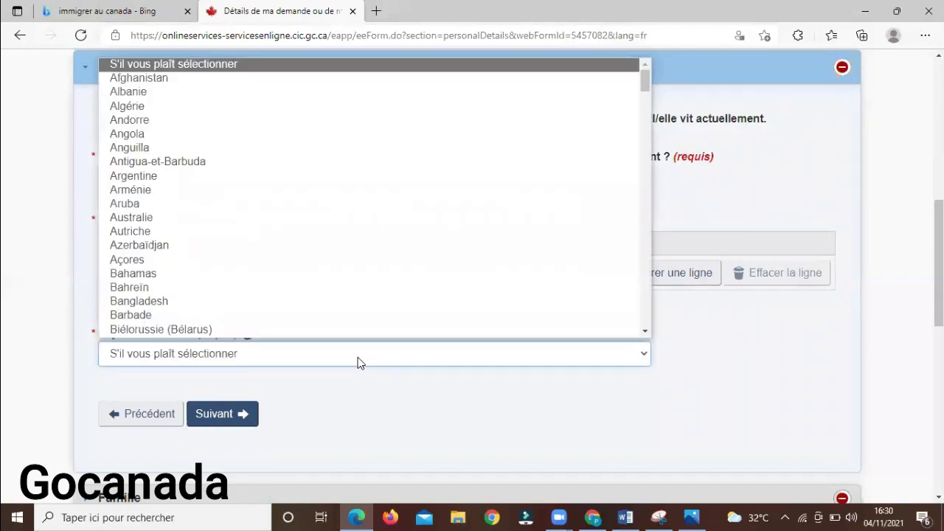
pyautogui.press('c')
pyautogui.press('Down')
pyautogui.press('Down')
pyautogui.press('Return')
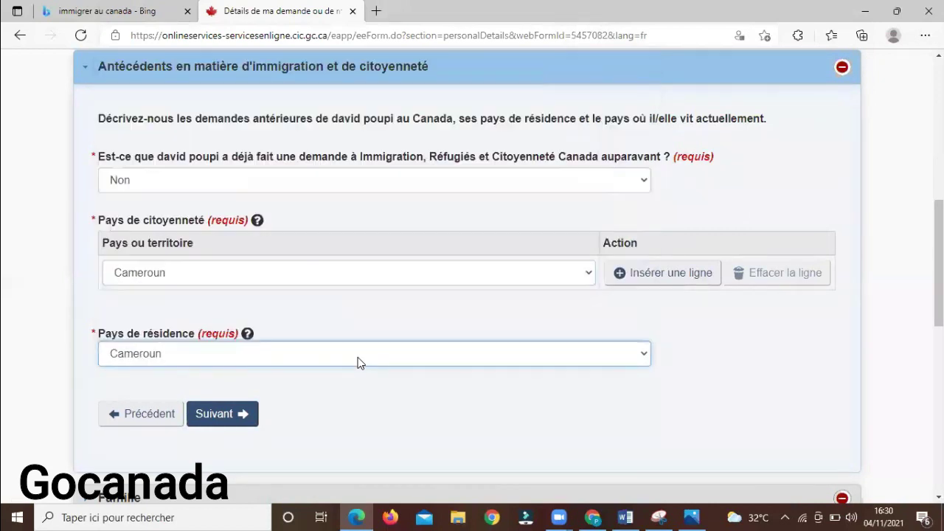
pyautogui.click(229, 417)
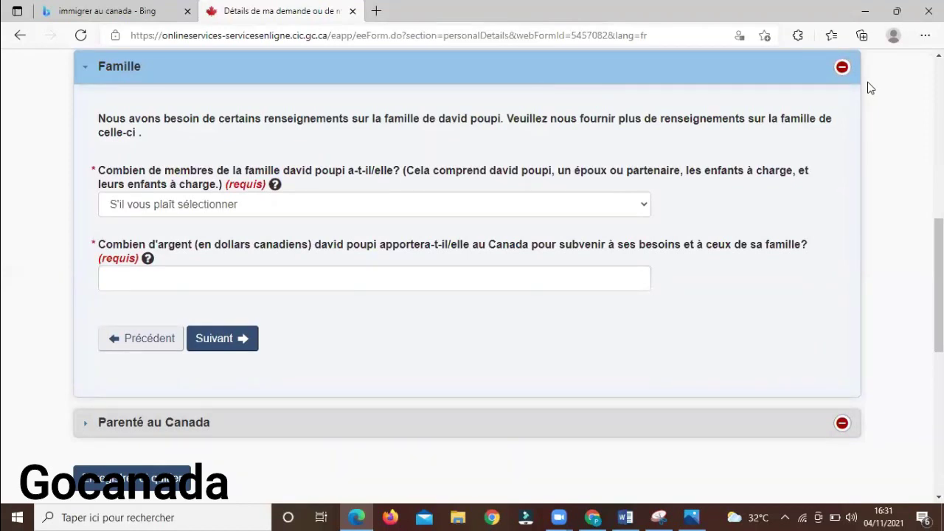
# Set family size to 1 and settlement funds to 20000, then continue
pyautogui.click(410, 207)
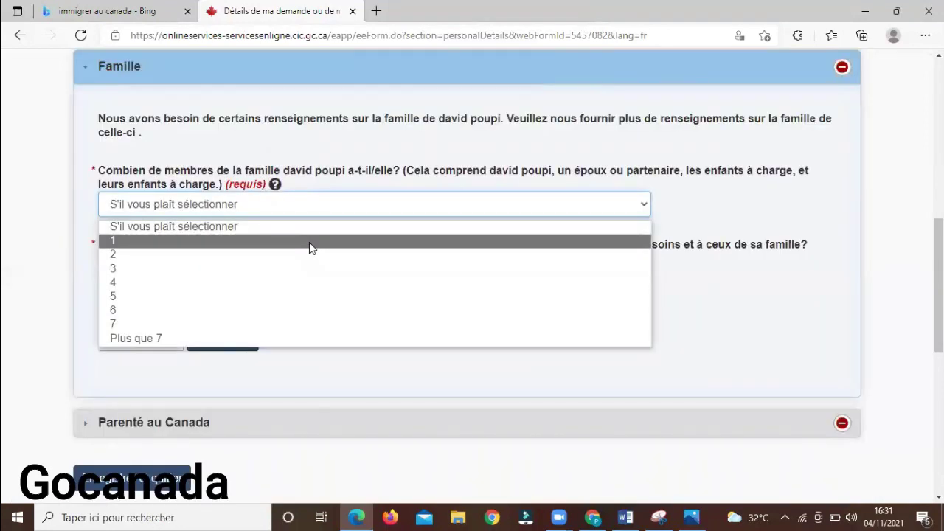
pyautogui.click(311, 241)
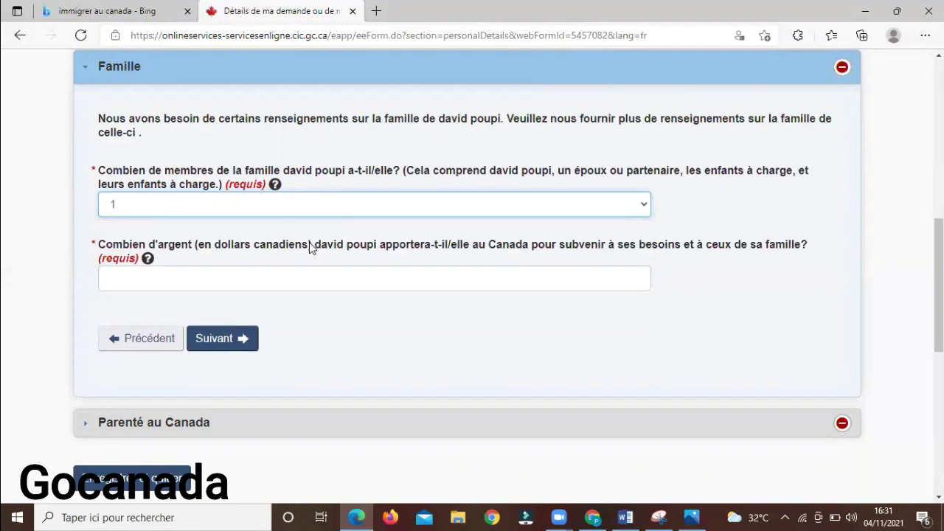
pyautogui.click(221, 271)
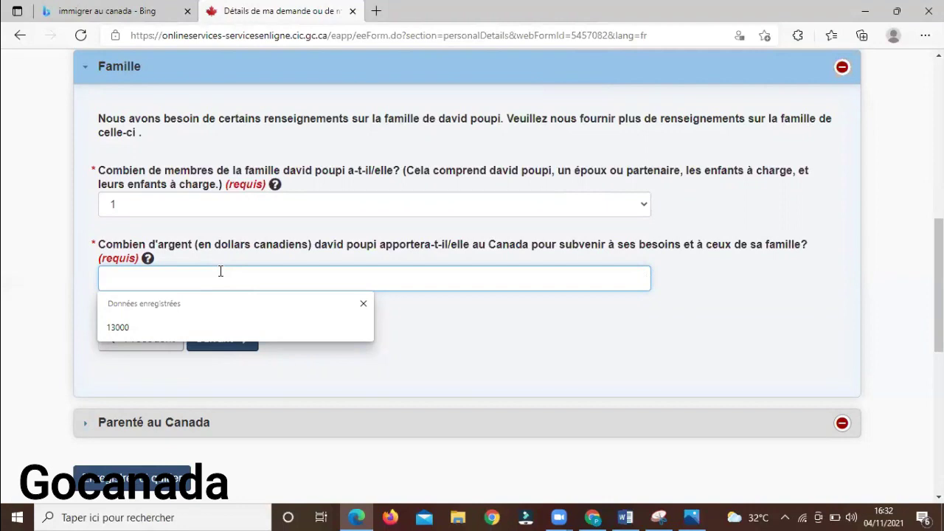
pyautogui.write('20000')
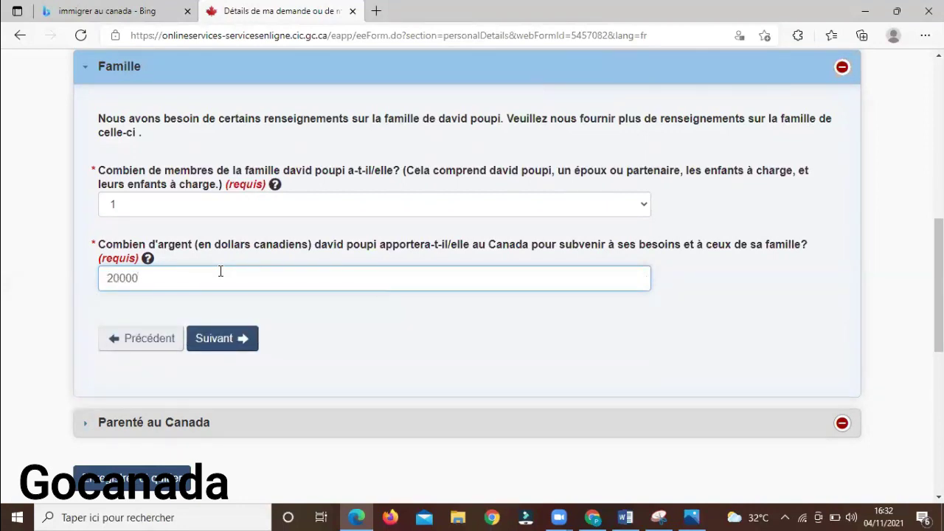
pyautogui.press('BackSpace')
pyautogui.press('BackSpace')
pyautogui.press('BackSpace')
pyautogui.write('000')
pyautogui.click(222, 335)
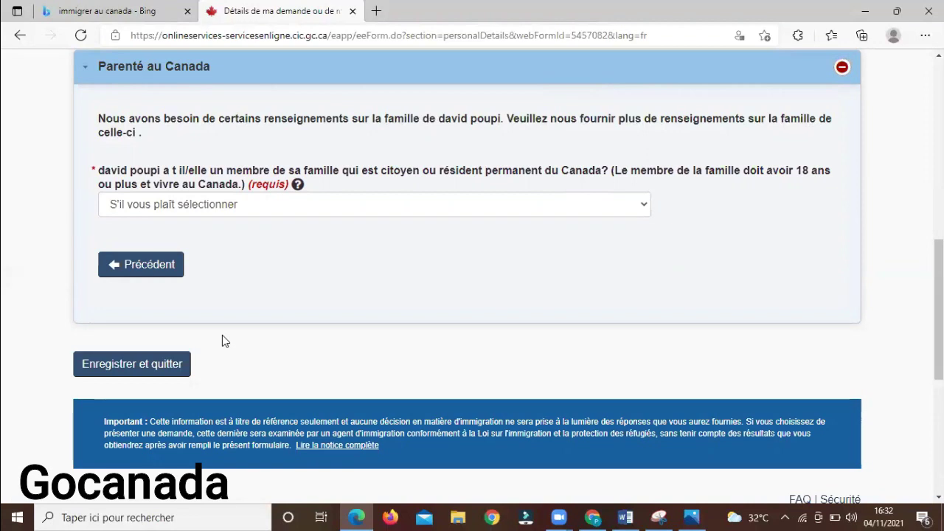
# Answer Non to relatives in Canada, then save and exit the personal details
pyautogui.click(552, 211)
pyautogui.click(461, 255)
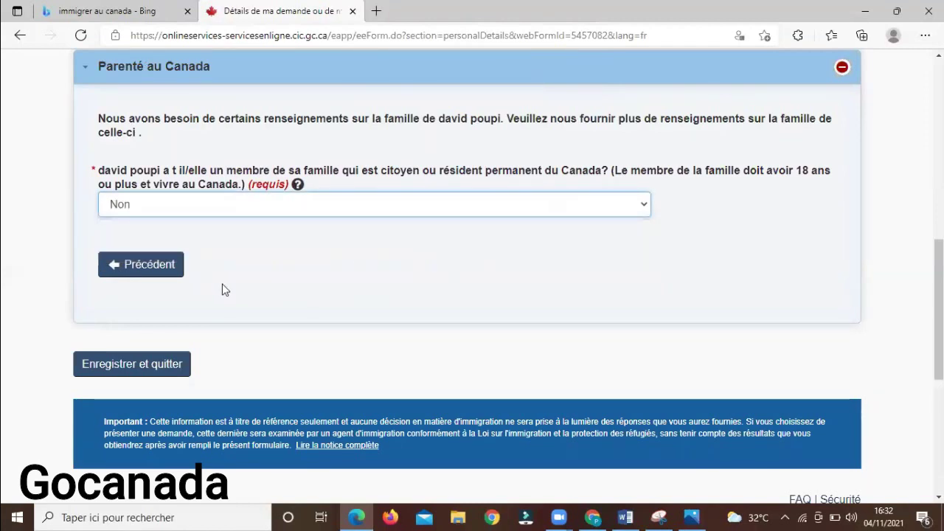
pyautogui.click(131, 367)
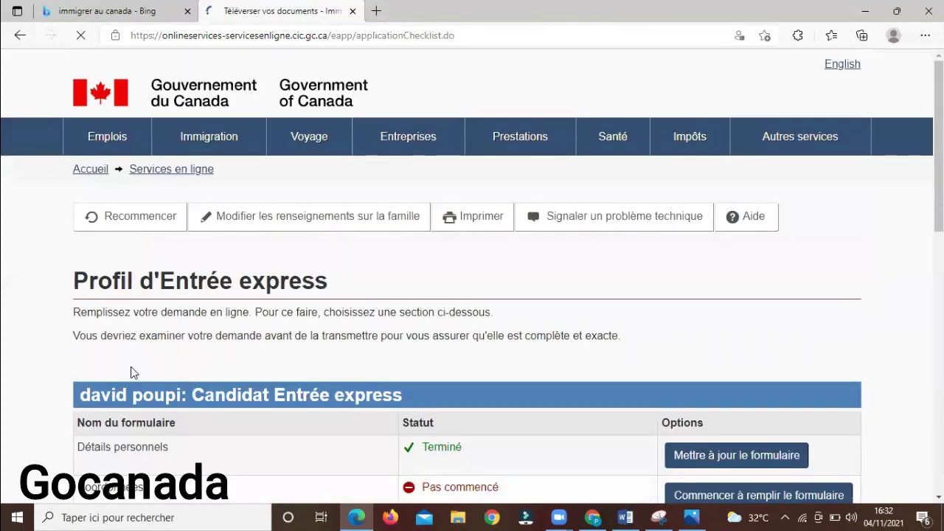
# Start the Coordonnées form from the Express Entry checklist
pyautogui.scroll(-2, 642, 303)
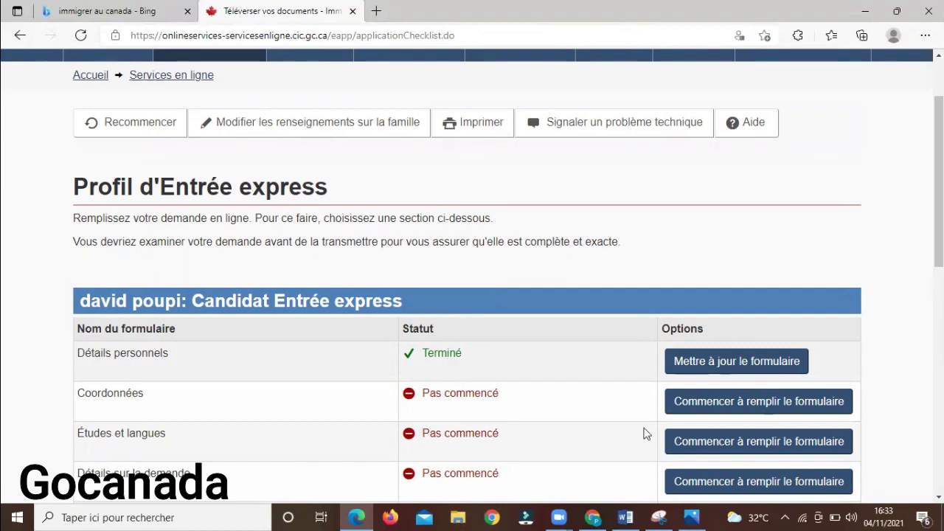
pyautogui.click(705, 411)
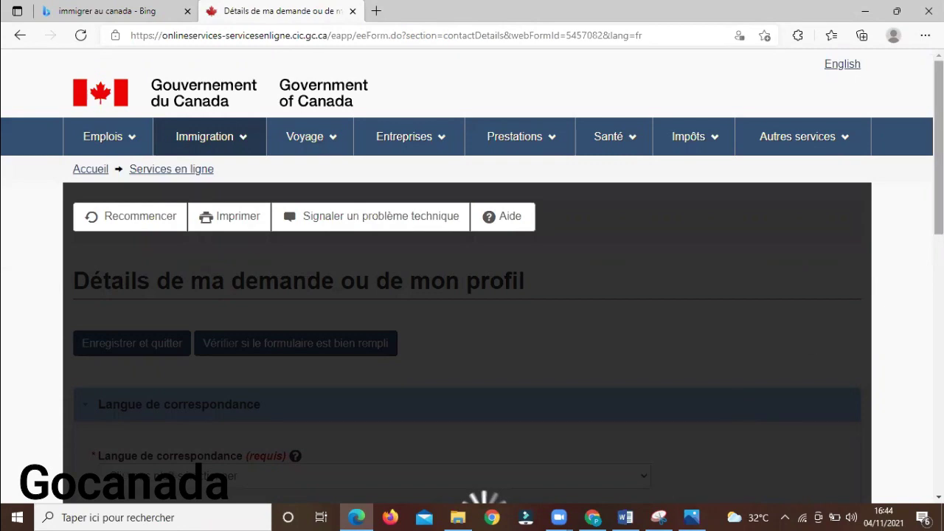
# Choose Français as the correspondence language
pyautogui.scroll(-1, 472, 277)
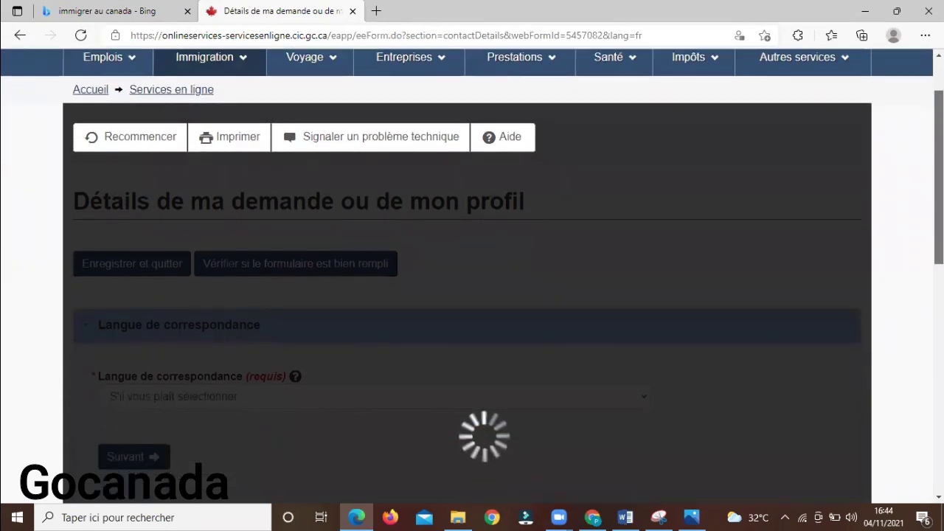
pyautogui.scroll(-1, 472, 277)
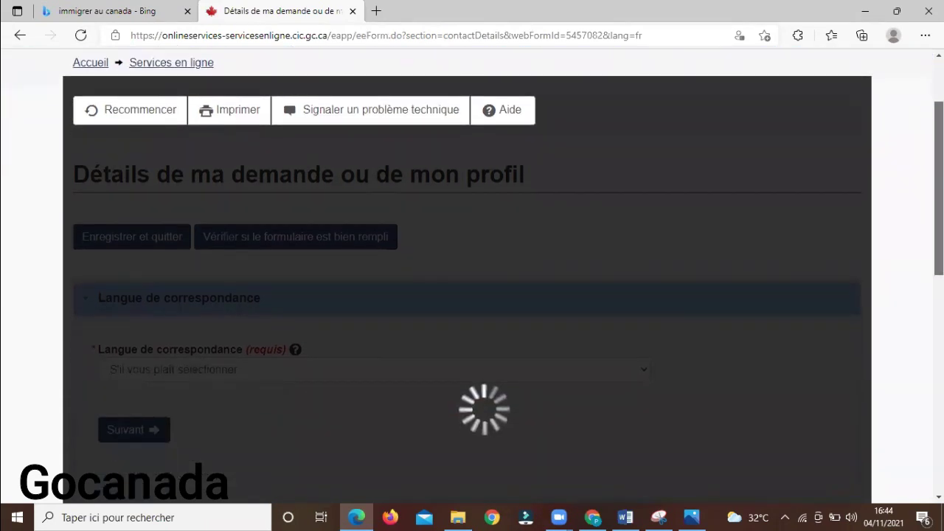
pyautogui.scroll(-1, 473, 276)
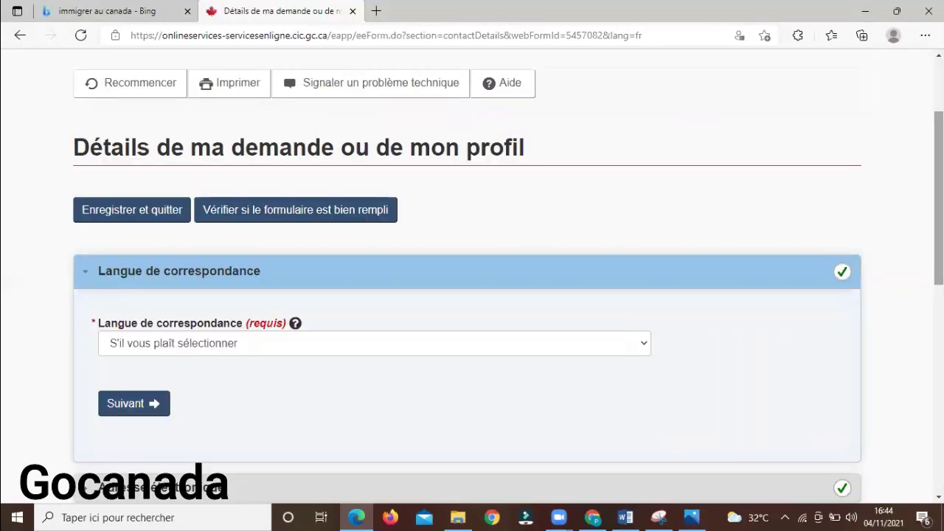
pyautogui.click(619, 349)
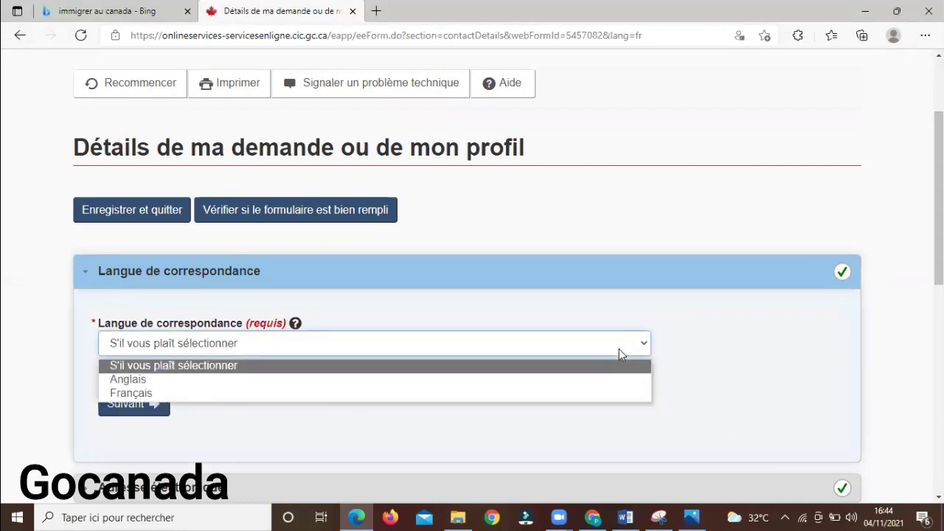
pyautogui.click(541, 396)
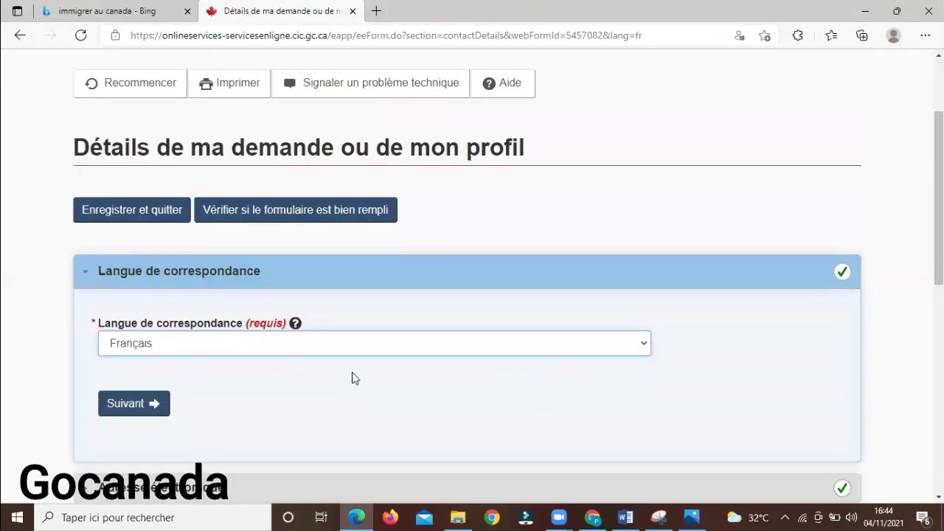
# Fill the contact e-mail from the saved autofill suggestion, then save and exit
pyautogui.click(140, 411)
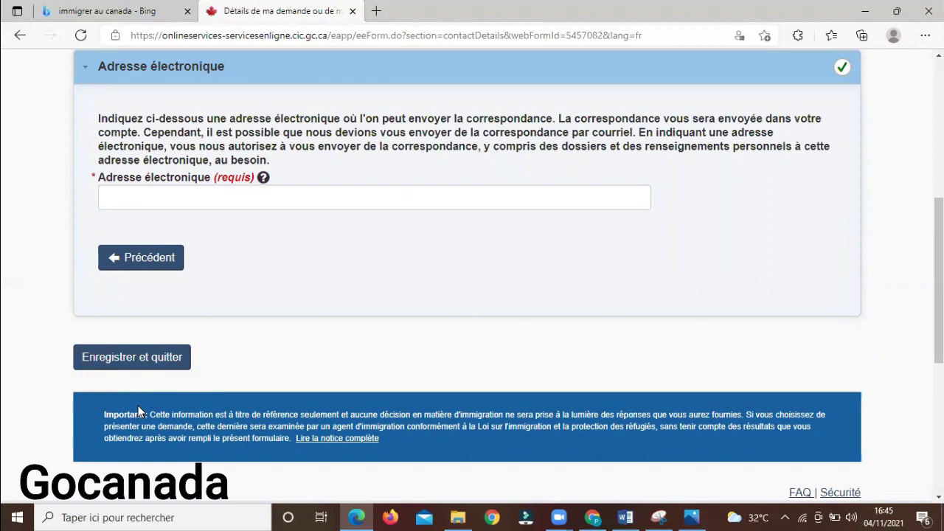
pyautogui.click(316, 197)
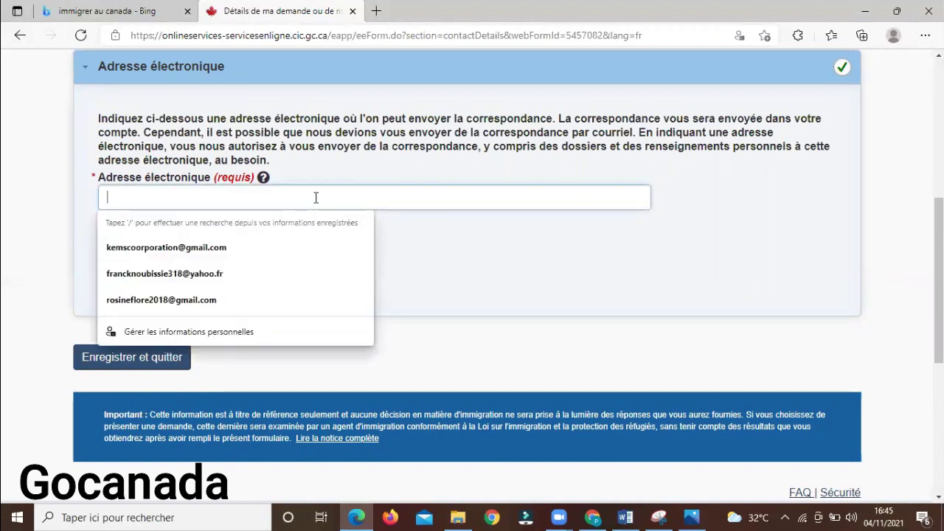
pyautogui.click(248, 251)
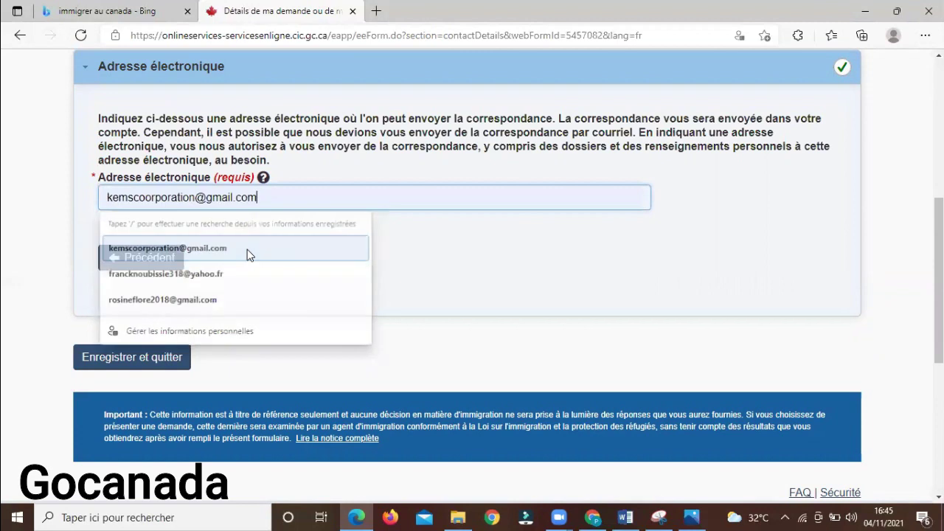
pyautogui.click(141, 364)
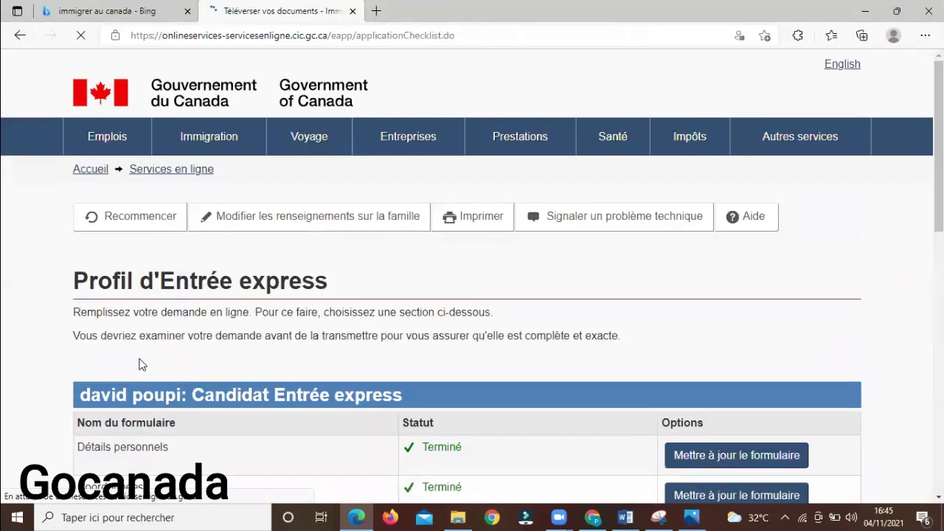
# Start the Études et langues form from the Express Entry checklist
pyautogui.scroll(-1, 472, 331)
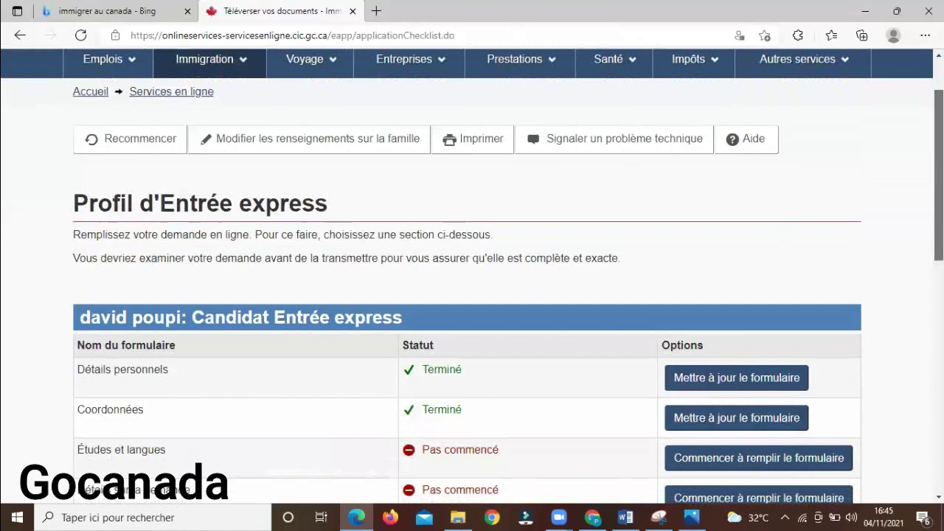
pyautogui.scroll(-1, 707, 273)
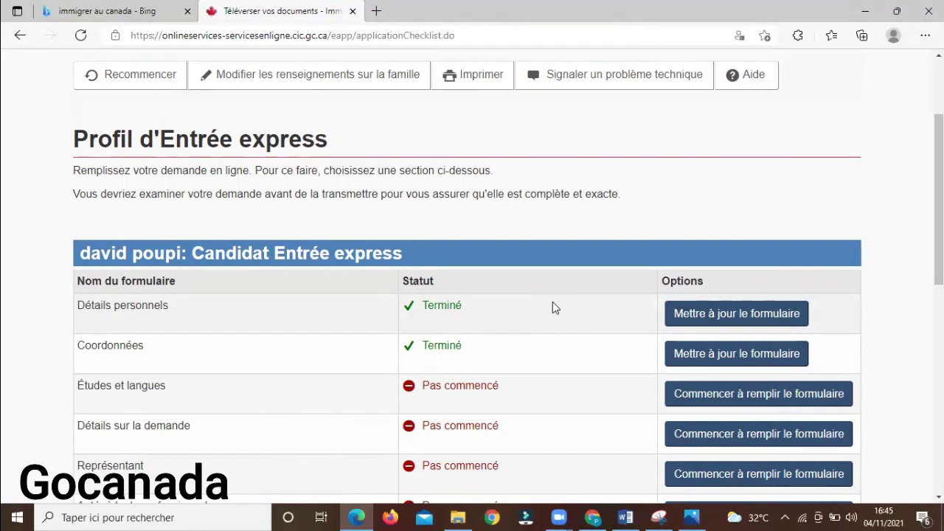
pyautogui.click(726, 394)
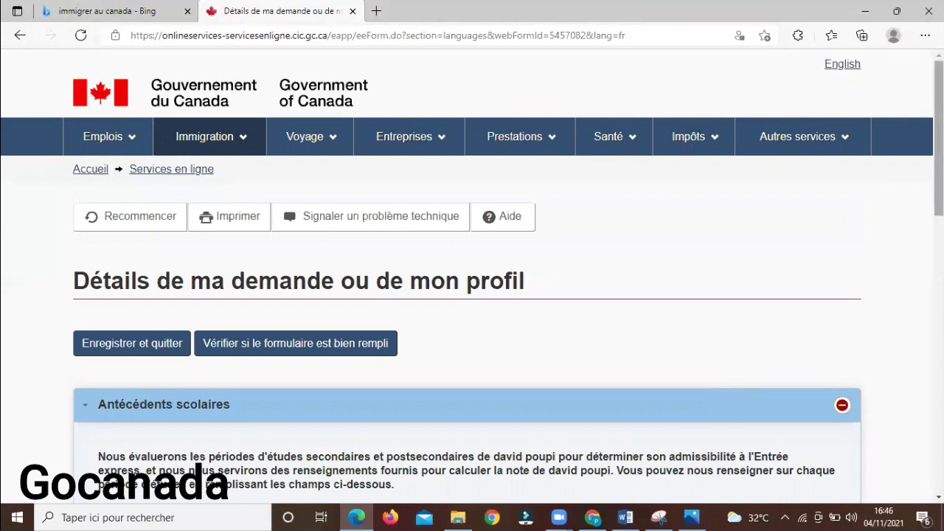
# Answer Oui to post-secondary studies with field Informatique/technologies de l'information
pyautogui.scroll(-2, 472, 276)
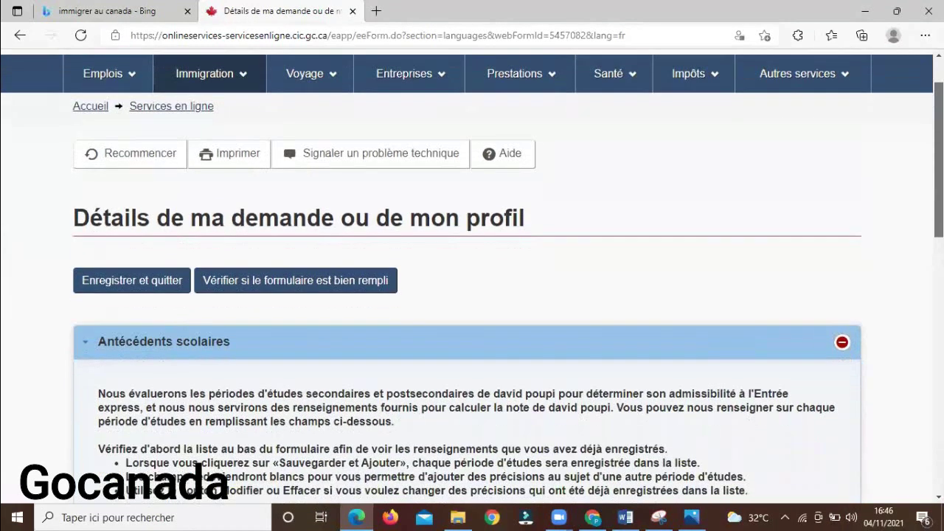
pyautogui.scroll(-2, 274, 212)
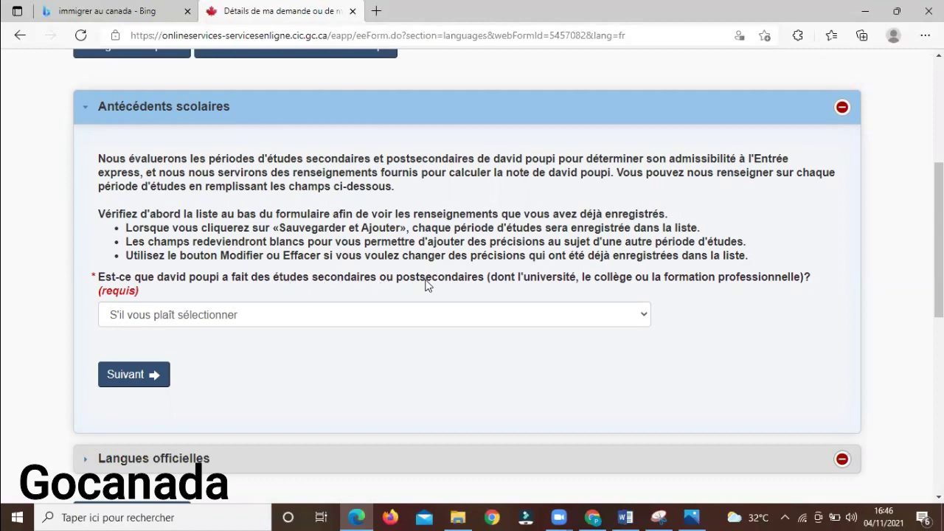
pyautogui.click(478, 314)
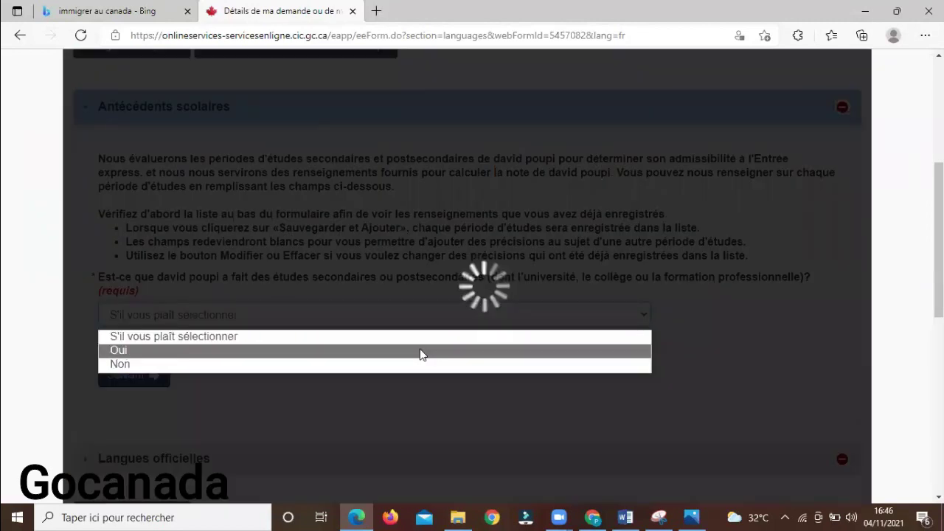
pyautogui.click(420, 351)
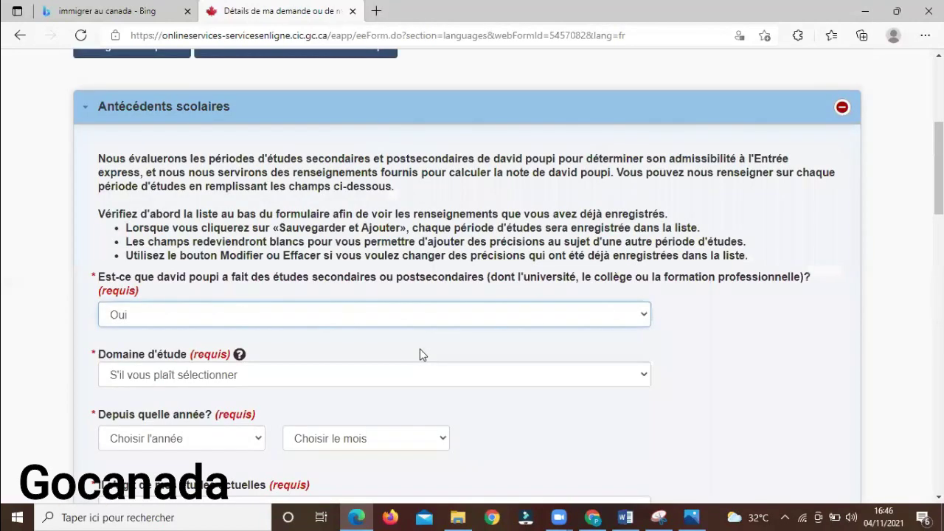
pyautogui.click(384, 375)
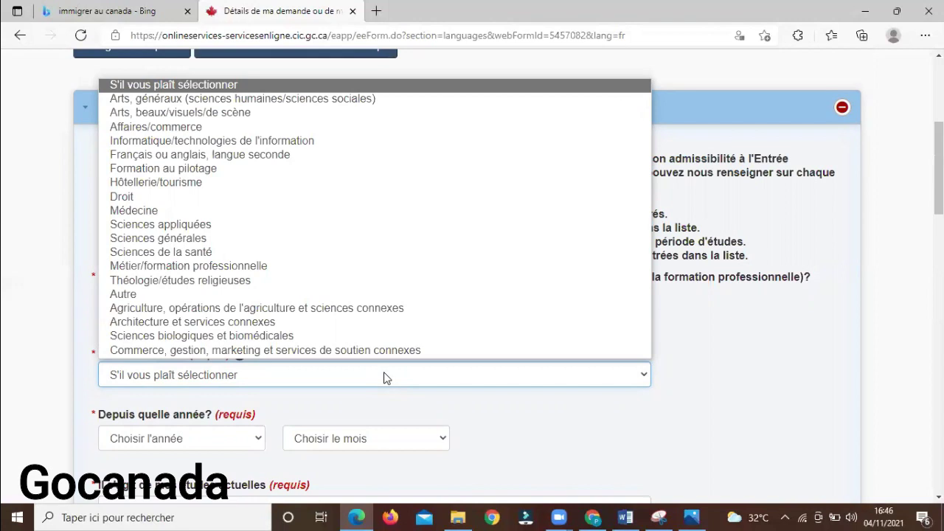
pyautogui.click(239, 141)
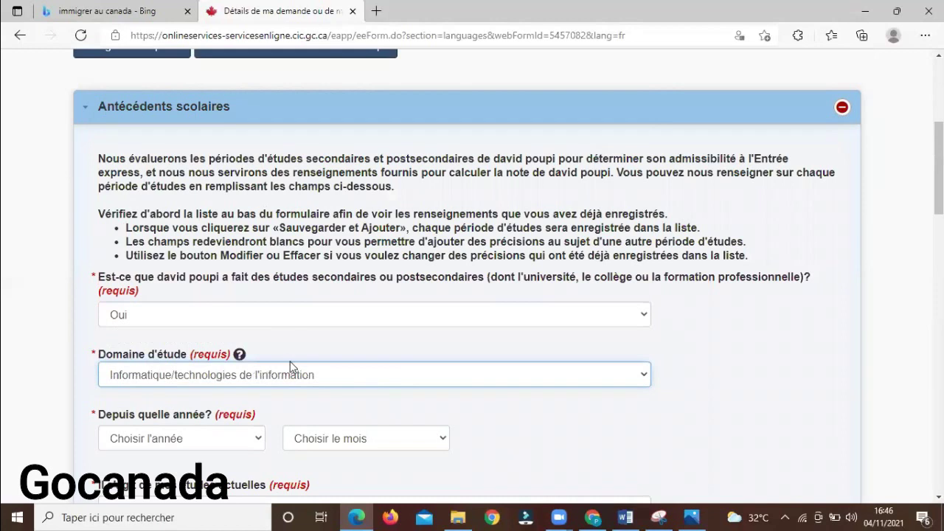
# Set the study start date to septembre 2010
pyautogui.click(209, 450)
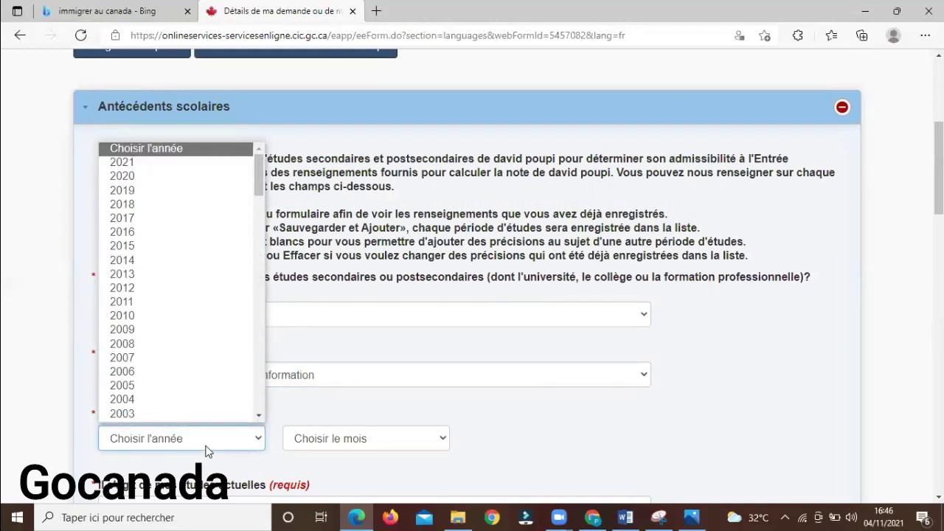
pyautogui.scroll(-1, 174, 391)
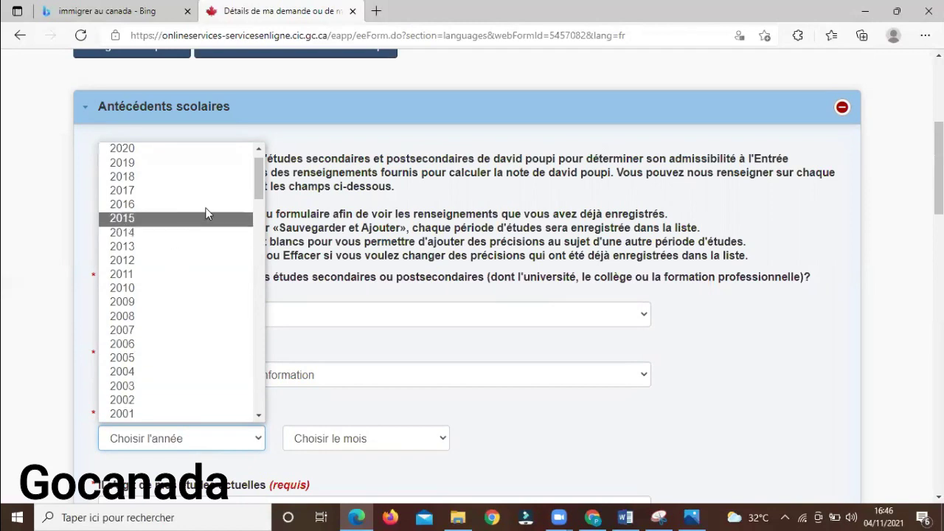
pyautogui.scroll(1, 259, 184)
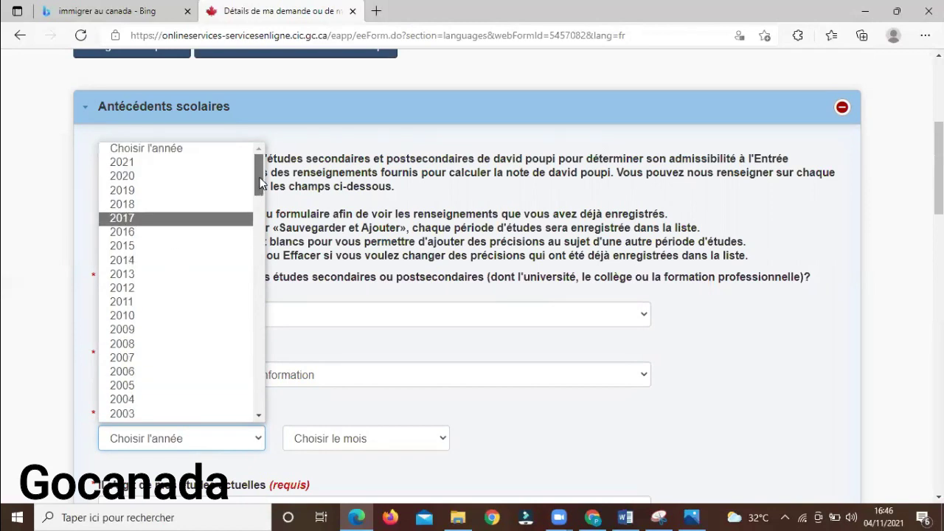
pyautogui.click(156, 317)
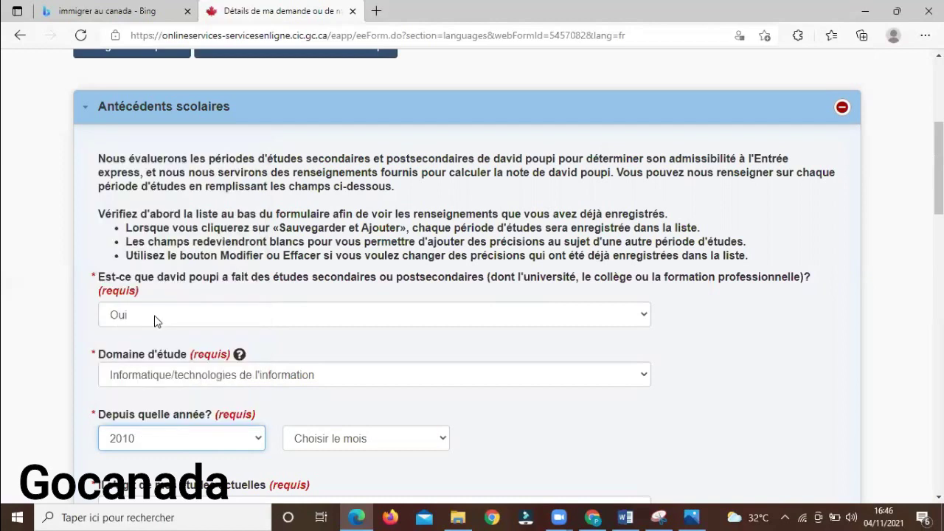
pyautogui.click(346, 441)
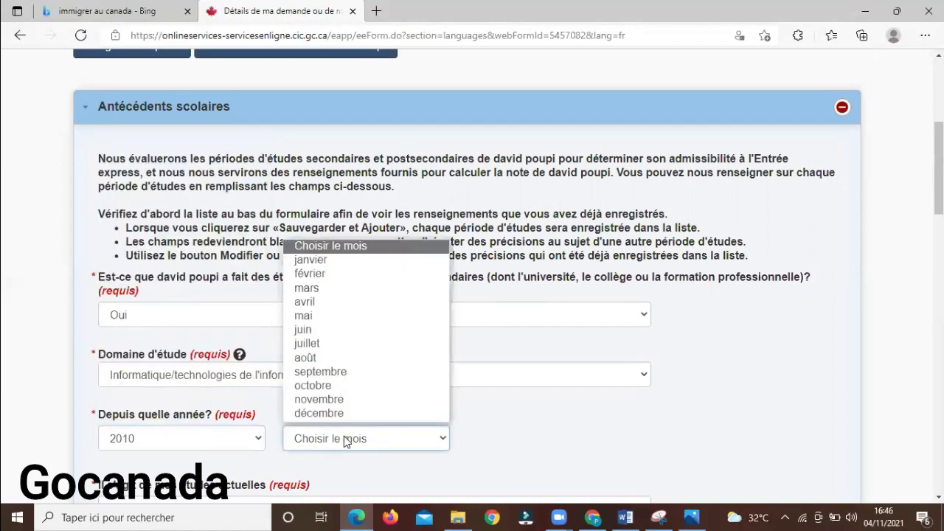
pyautogui.click(389, 372)
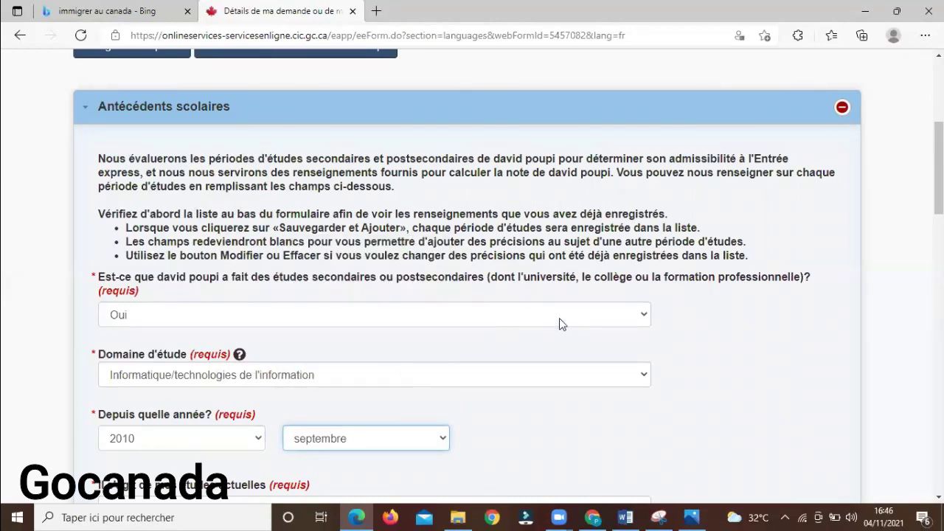
pyautogui.scroll(-3, 833, 231)
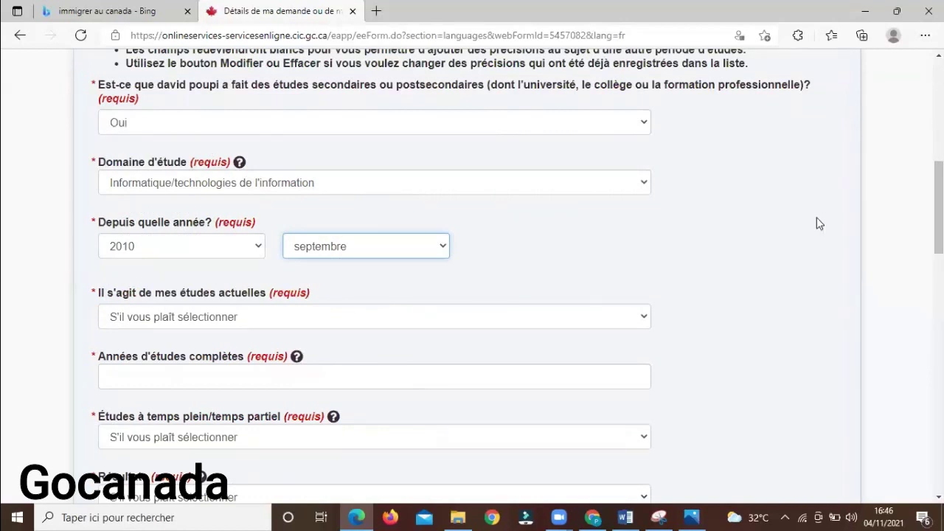
# Mark the studies as not current, ending août 2012
pyautogui.click(638, 317)
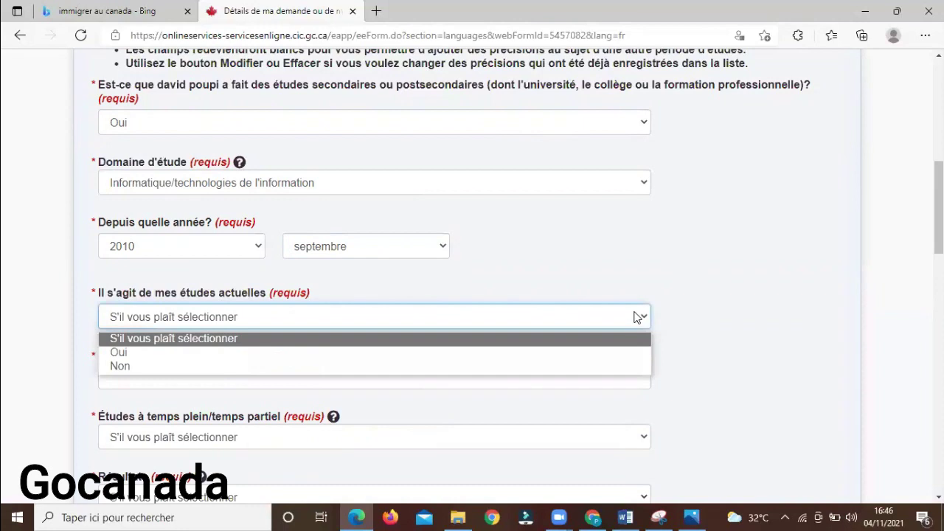
pyautogui.click(570, 367)
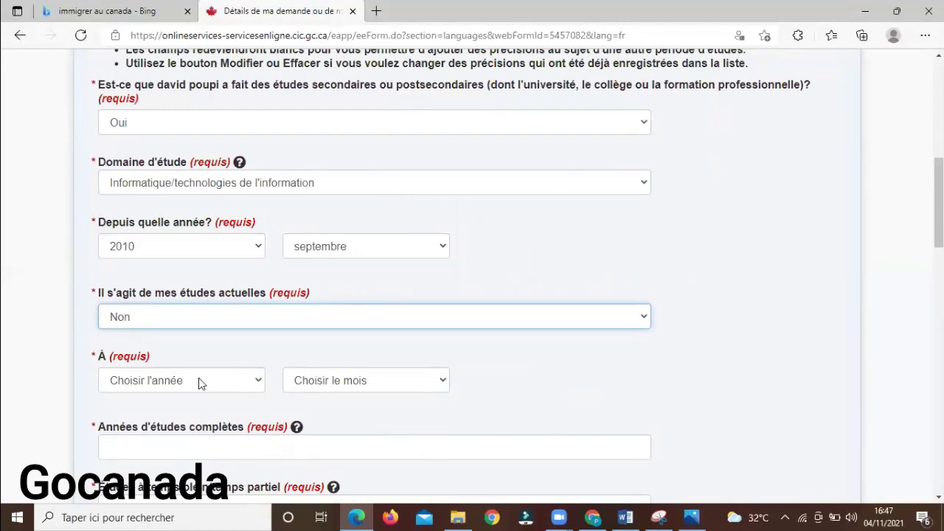
pyautogui.click(259, 380)
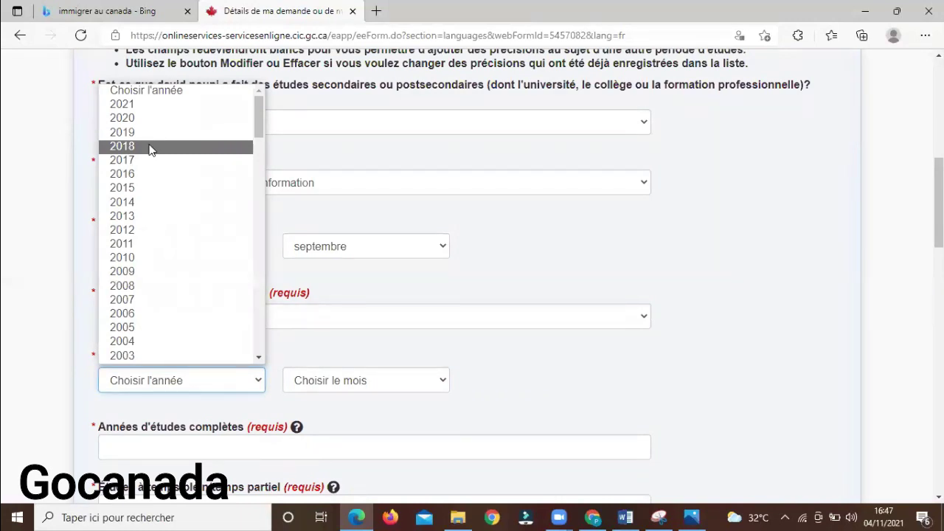
pyautogui.click(141, 229)
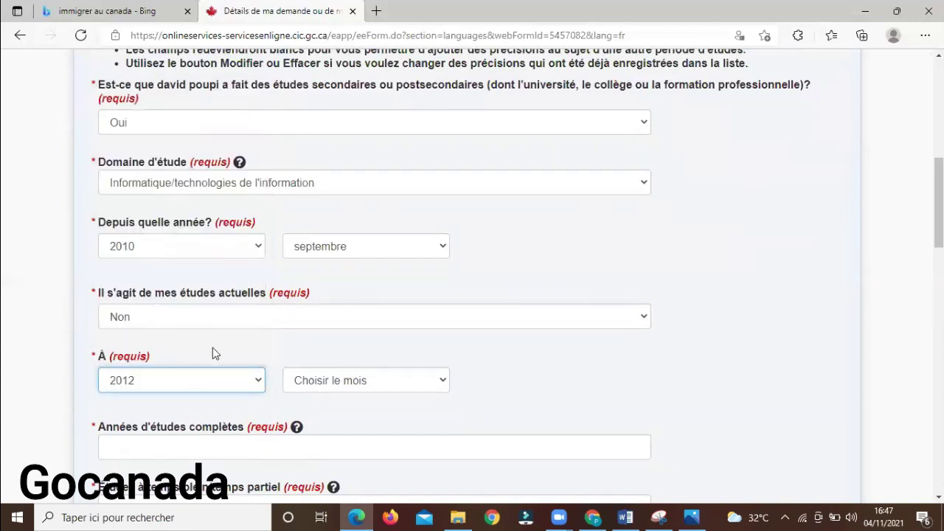
pyautogui.click(351, 390)
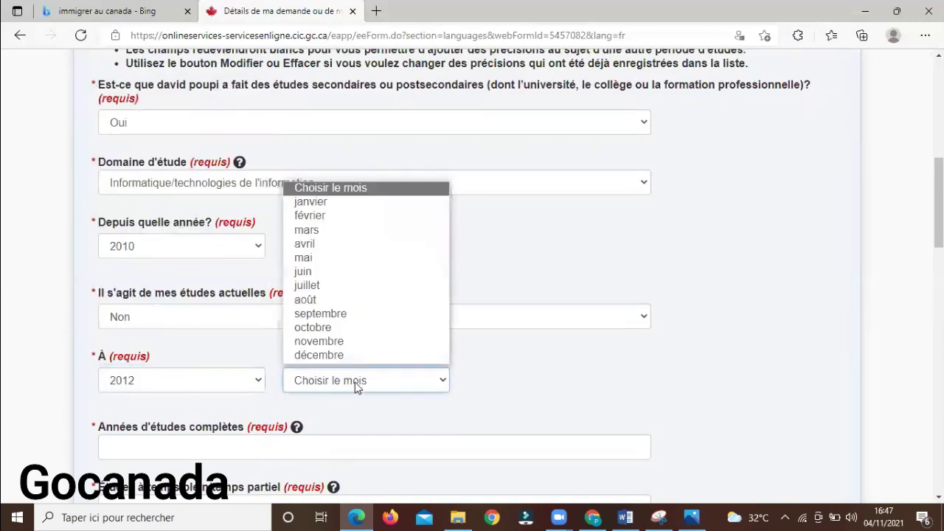
pyautogui.click(365, 298)
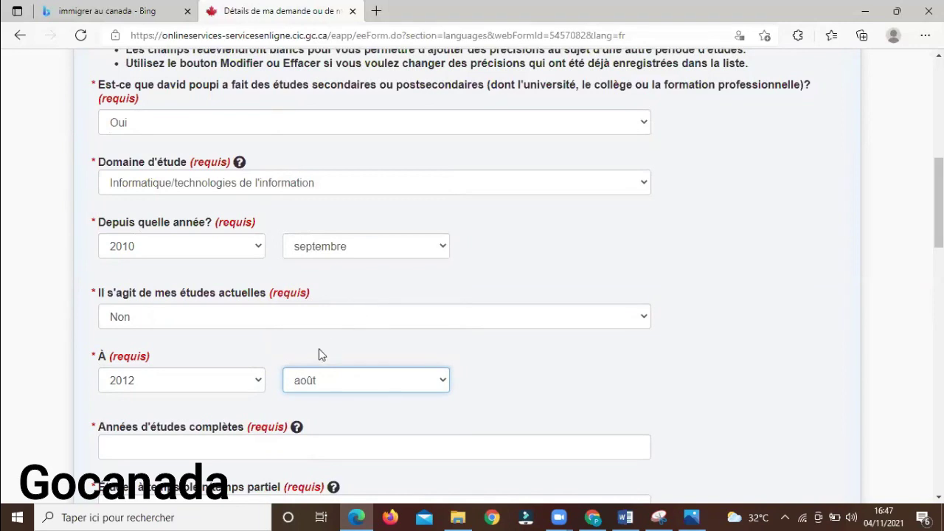
# Enter 2 as the number of completed years of study
pyautogui.click(191, 439)
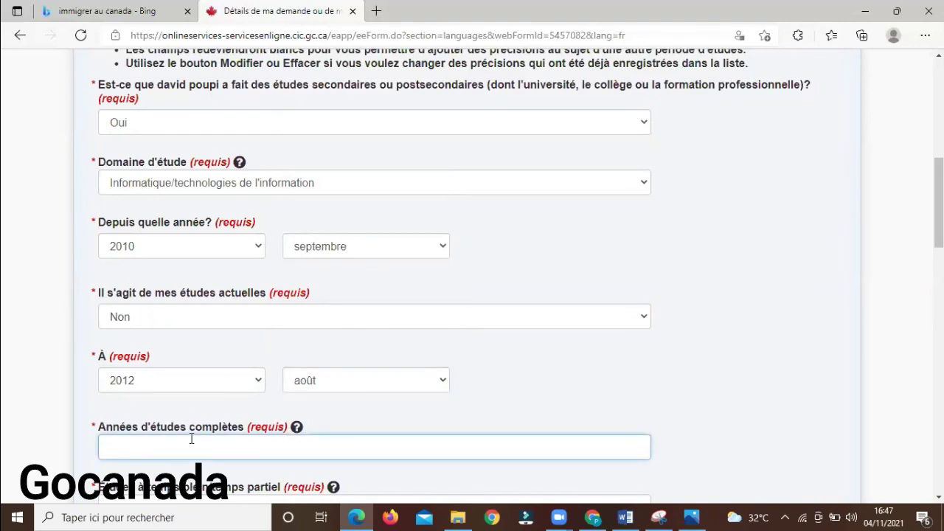
pyautogui.write('é')
pyautogui.press('BackSpace')
pyautogui.write('2')
# Mark the studies full-time with result 'Certificat ou diplôme délivré'
pyautogui.scroll(-1, 938, 207)
pyautogui.scroll(-1, 518, 276)
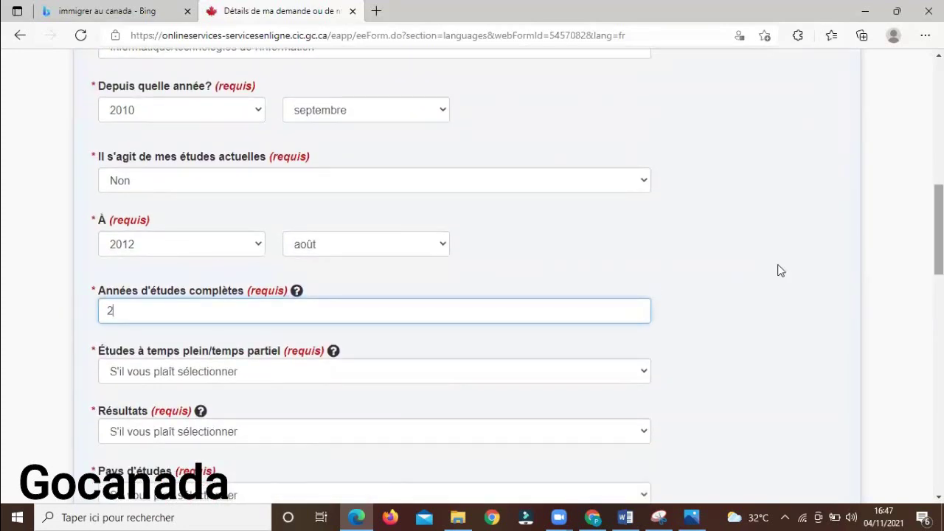
pyautogui.click(420, 367)
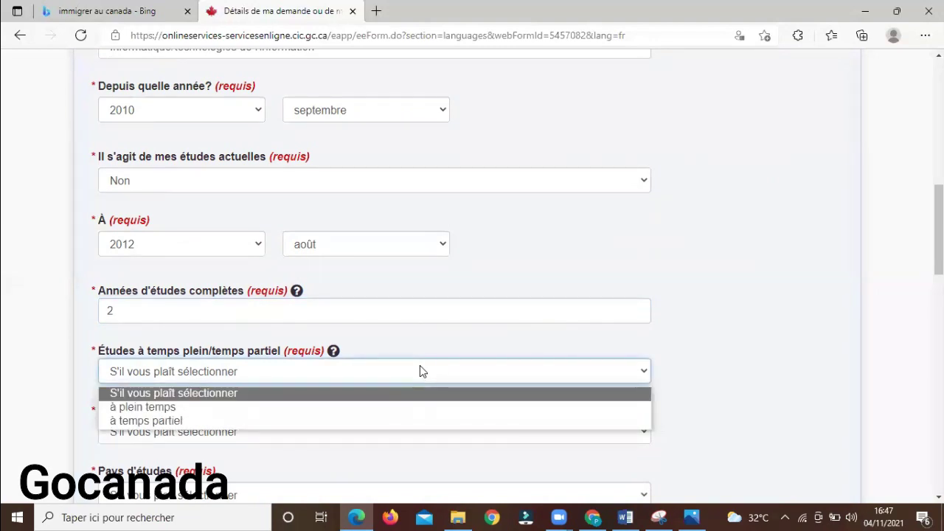
pyautogui.click(392, 408)
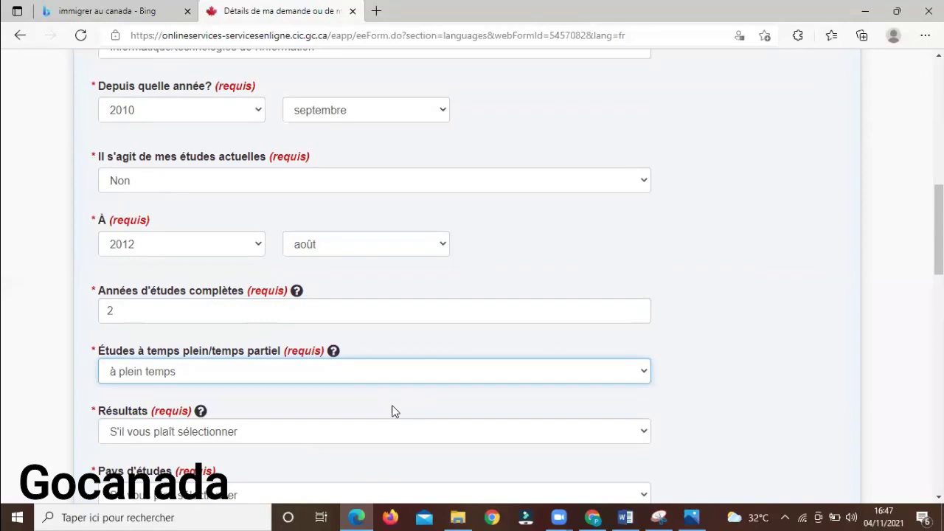
pyautogui.click(419, 442)
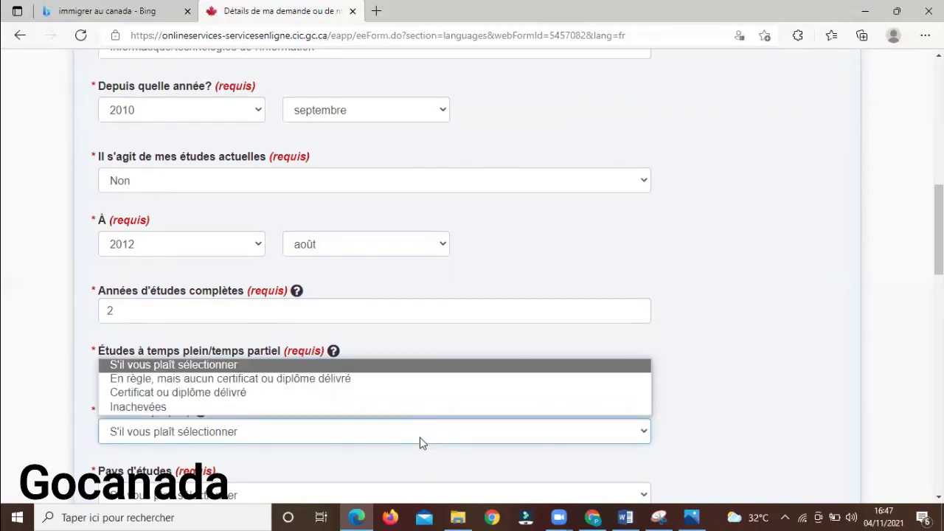
pyautogui.click(324, 395)
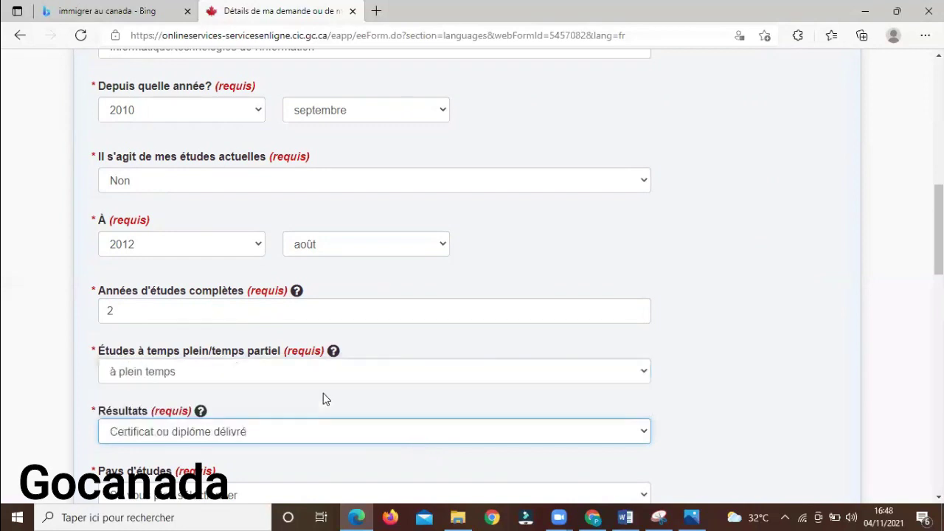
# Set the study country to Cameroun and the city to the saved DOUALA entry
pyautogui.scroll(-3, 875, 276)
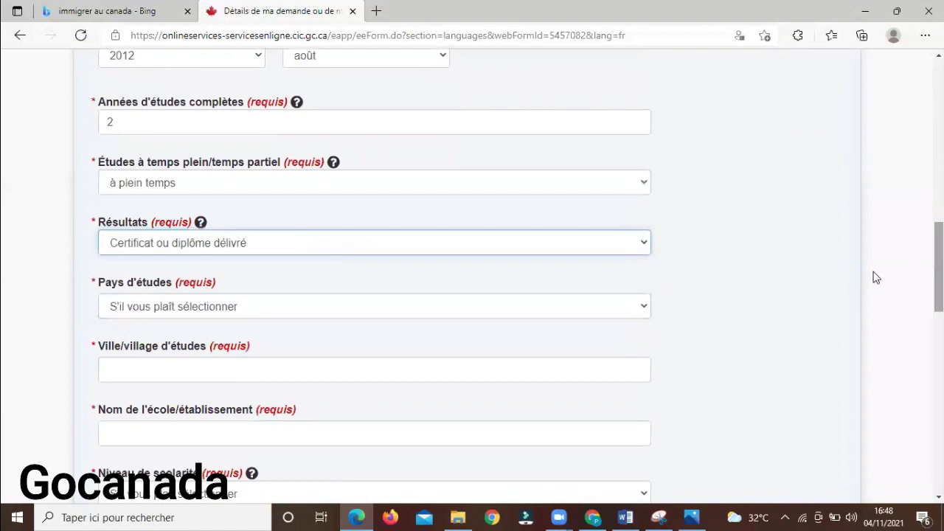
pyautogui.click(598, 313)
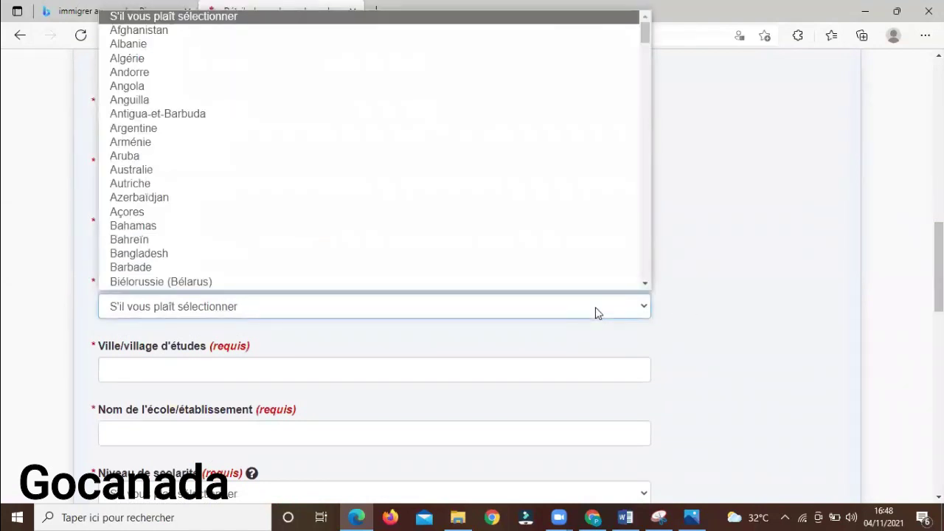
pyautogui.press('c')
pyautogui.press('Down')
pyautogui.press('Down')
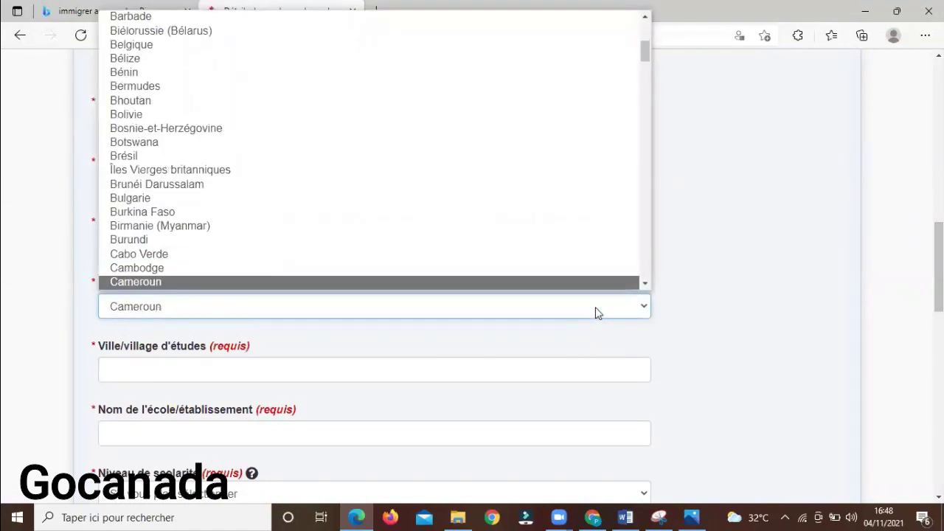
pyautogui.press('Return')
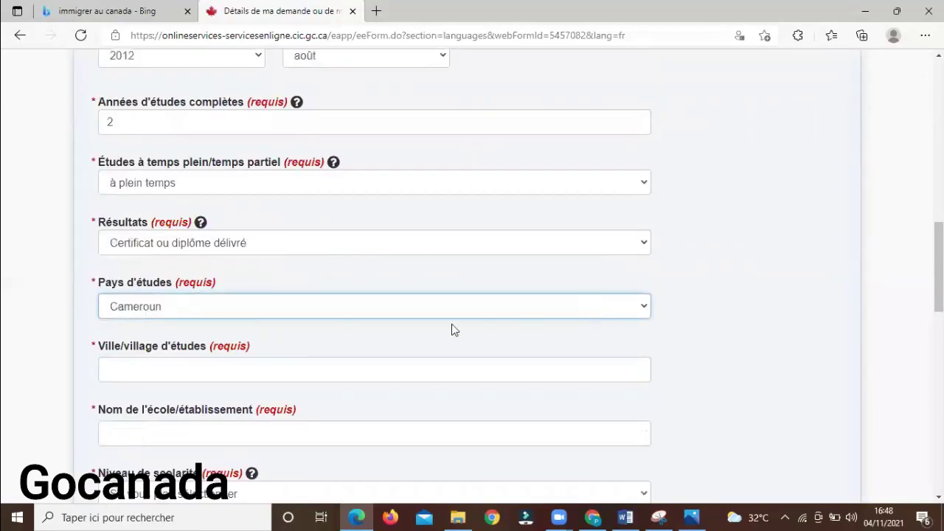
pyautogui.click(358, 366)
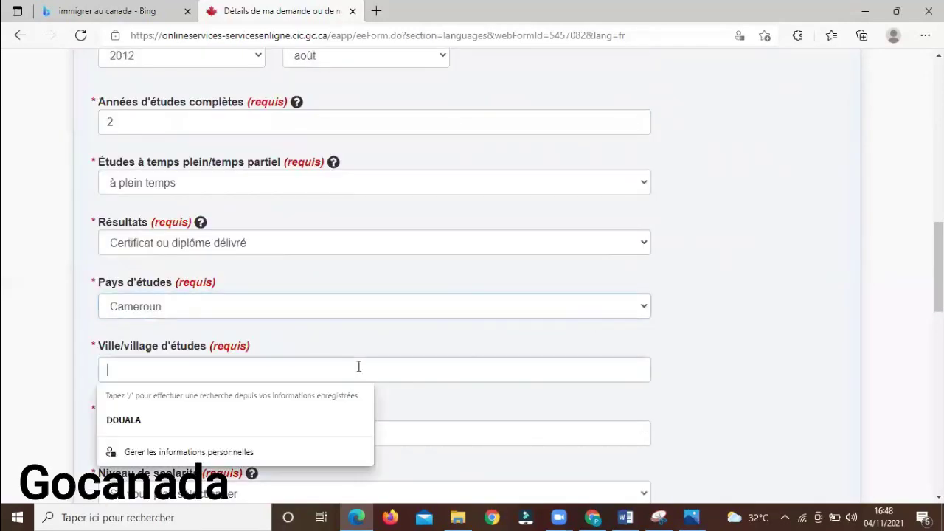
pyautogui.click(321, 417)
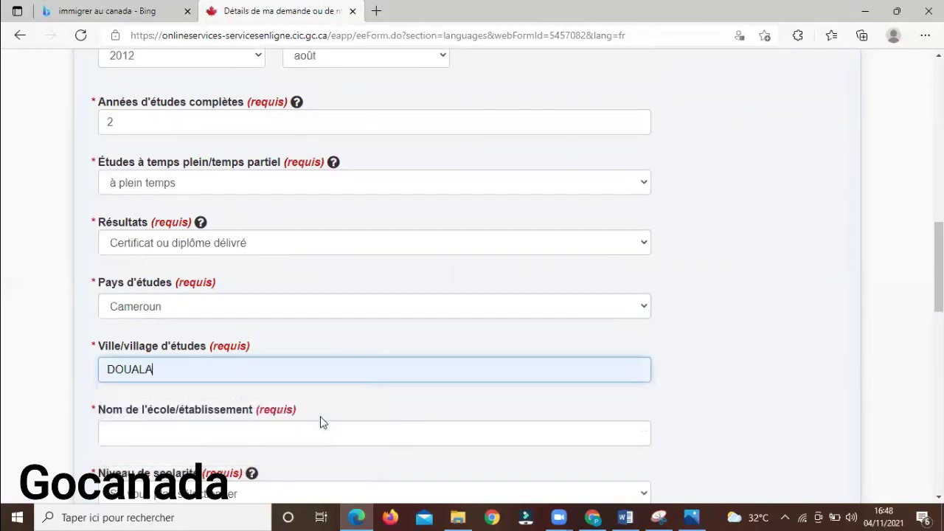
# Enter the school name INSTITUT UNIVERSITAIRE DU GOLFE DE GUINEE
pyautogui.click(309, 428)
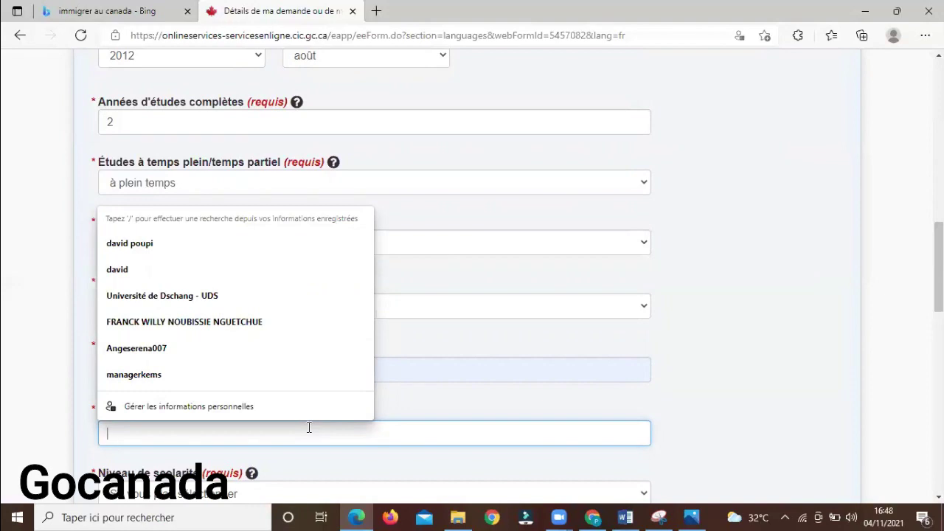
pyautogui.write('INS')
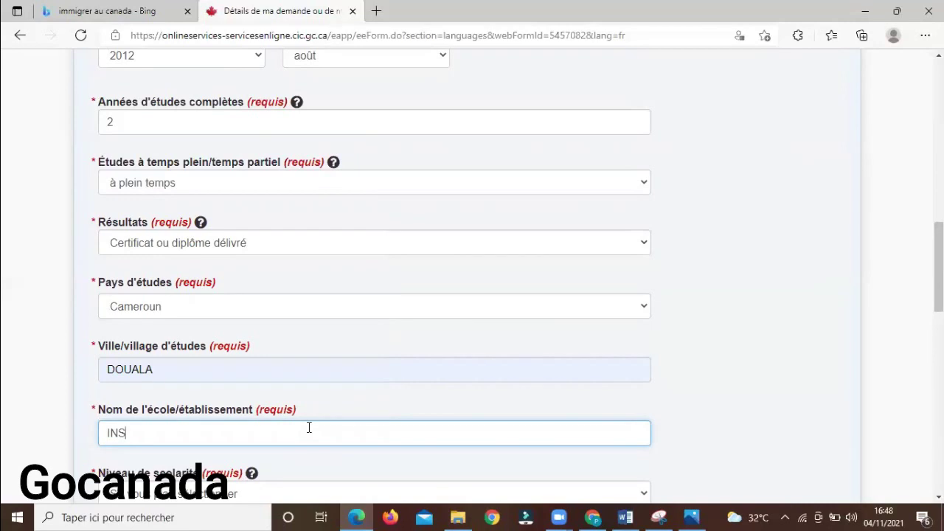
pyautogui.write('TITUT UNIVERSIT')
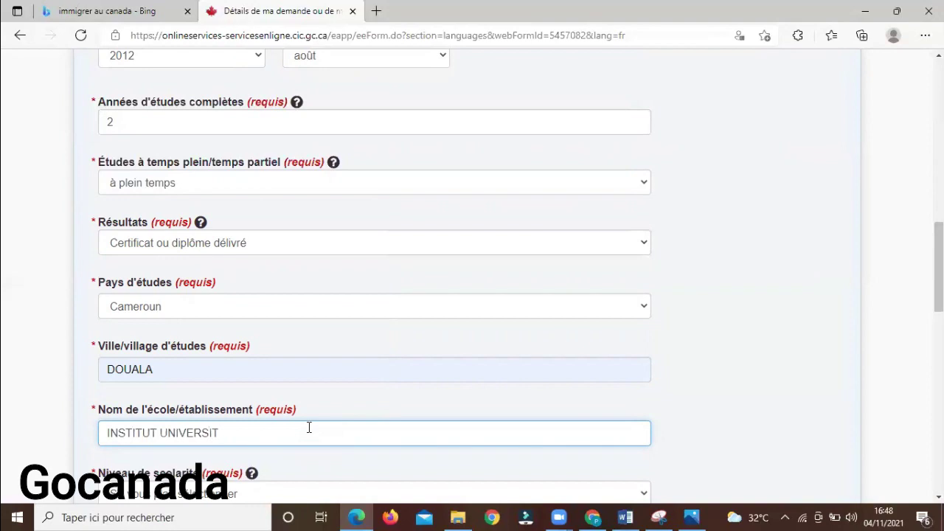
pyautogui.write('AIRE DU GOLF')
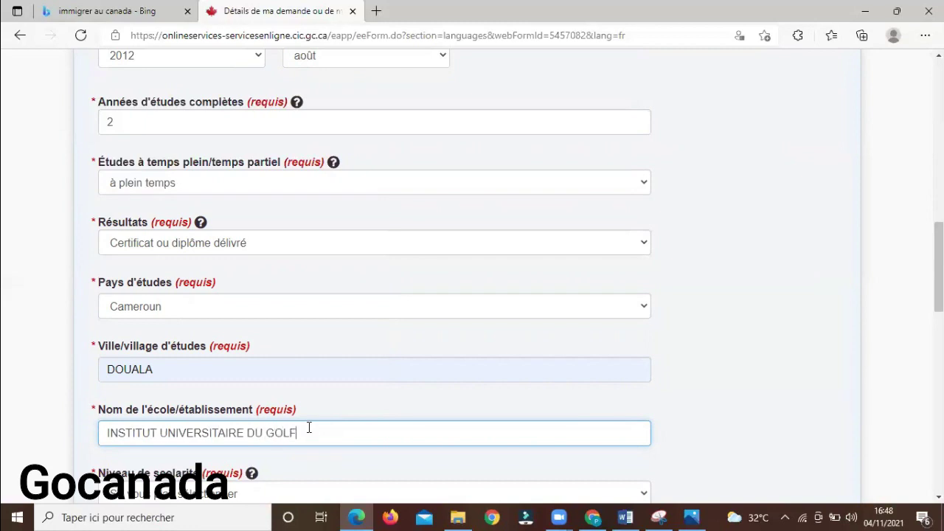
pyautogui.write('E DE GUINEE')
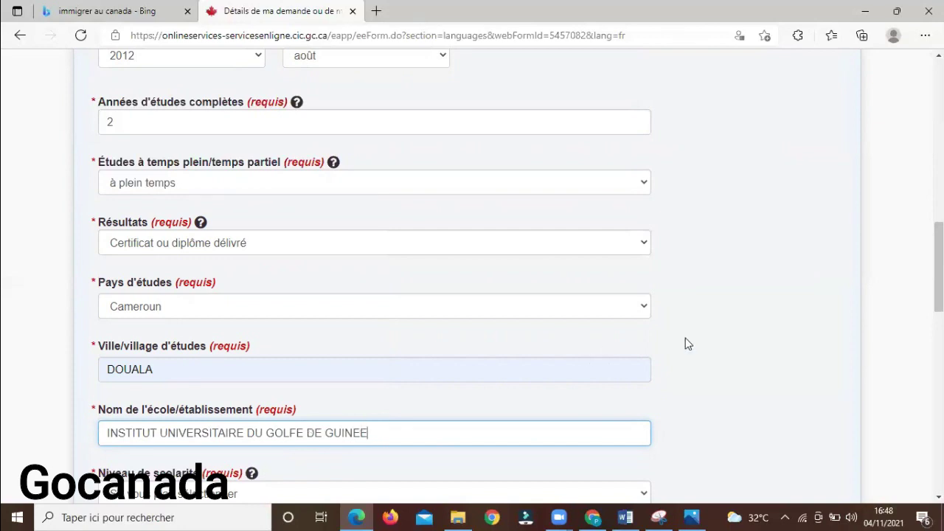
# Choose the two-year postsecondary diploma level and answer Non to the Canadian credential question
pyautogui.scroll(-1, 939, 280)
pyautogui.scroll(-3, 939, 280)
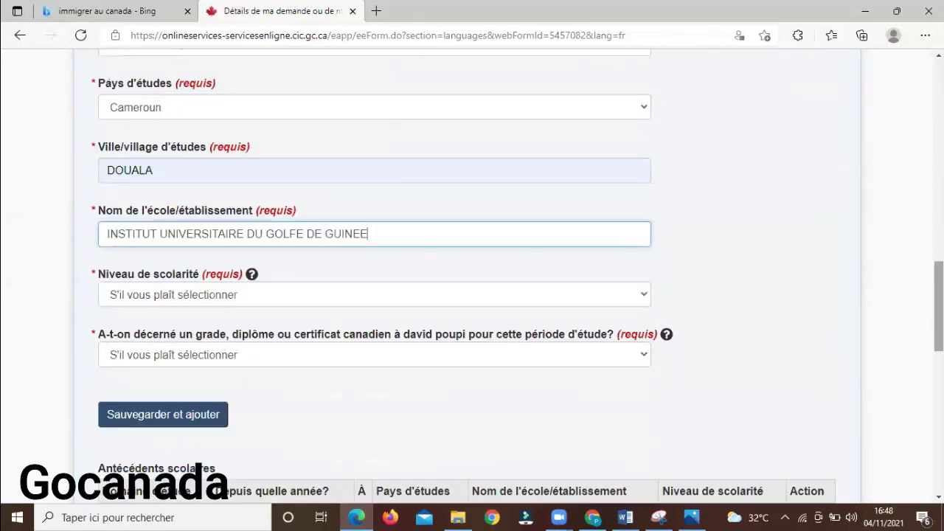
pyautogui.click(475, 296)
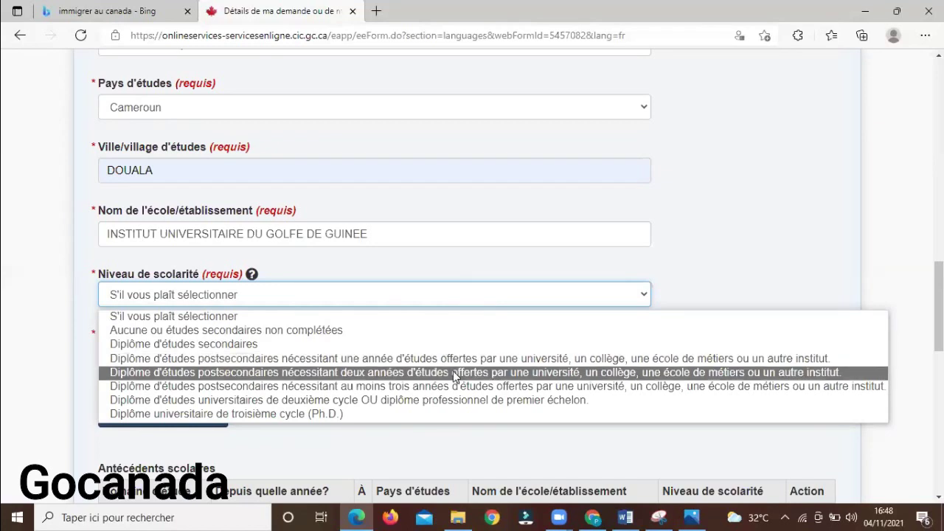
pyautogui.click(455, 373)
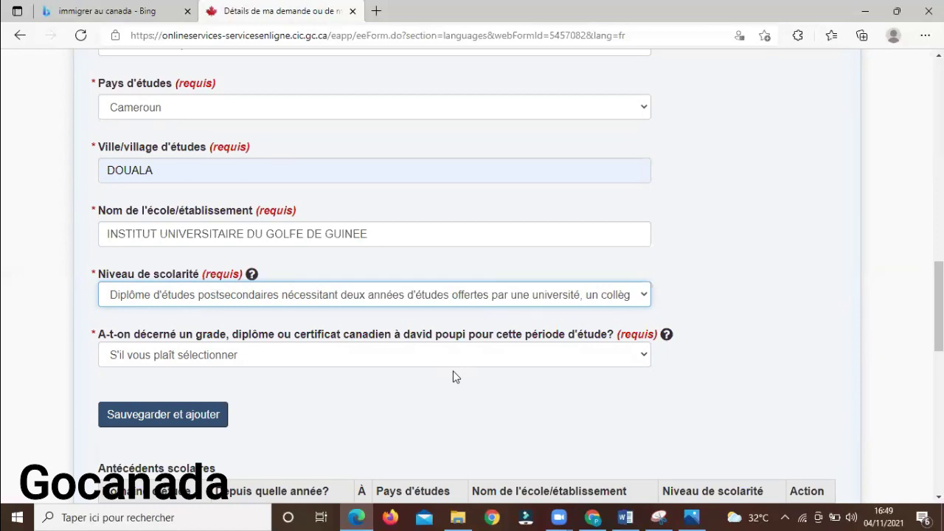
pyautogui.click(487, 361)
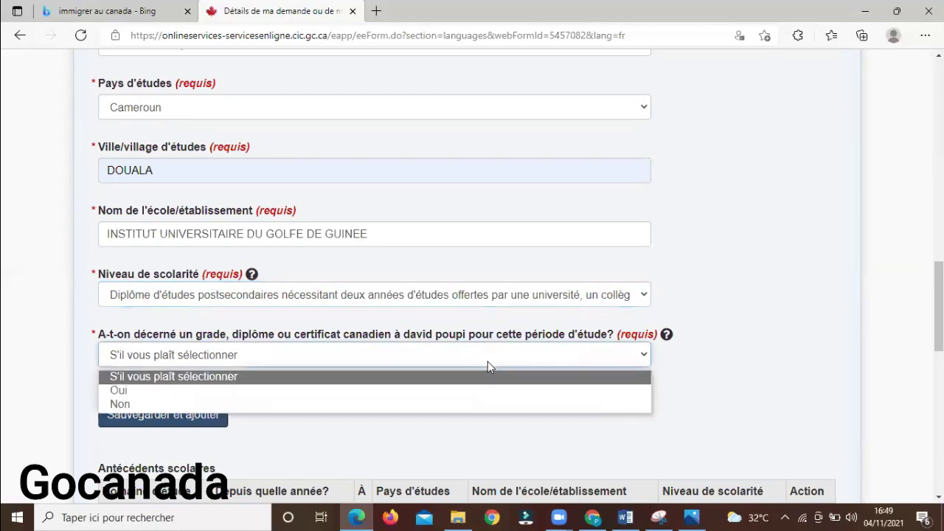
pyautogui.click(437, 405)
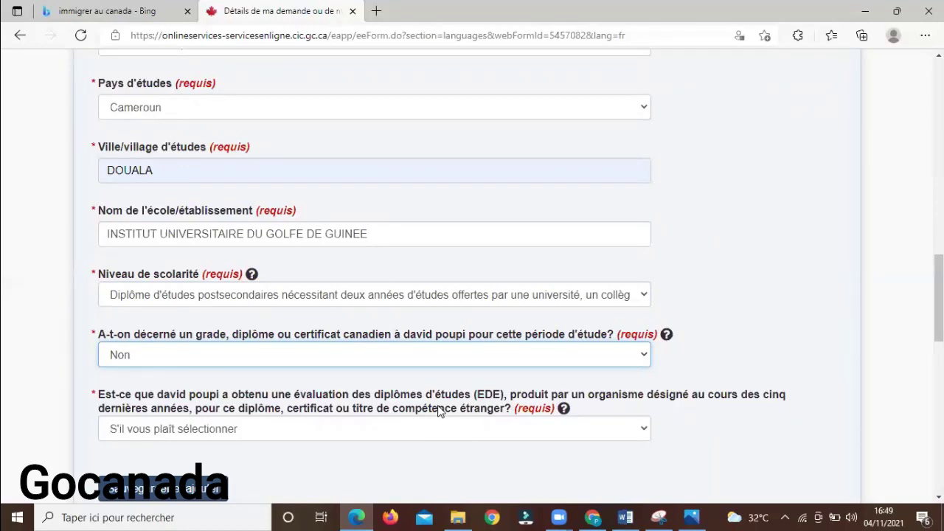
# Answer Oui to the credential assessment question and choose World Education Services as assessor
pyautogui.click(468, 427)
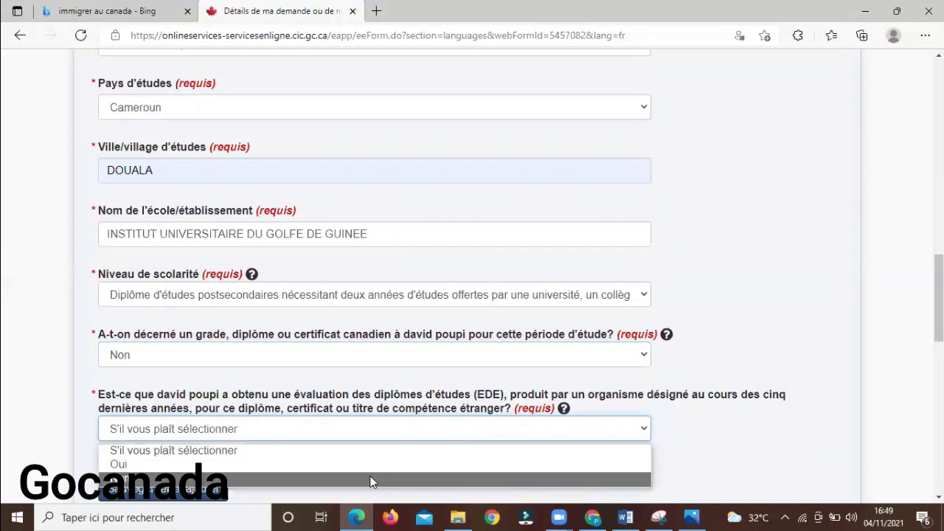
pyautogui.click(394, 462)
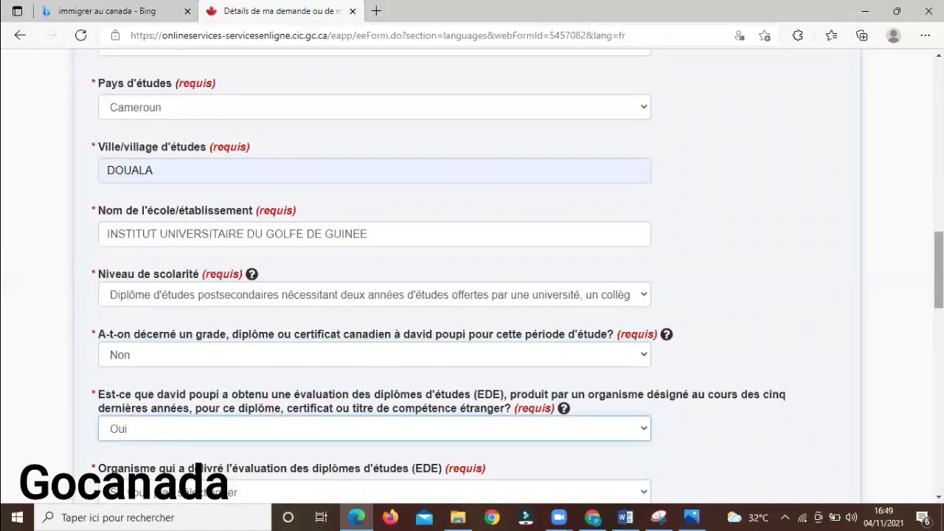
pyautogui.scroll(-2, 472, 277)
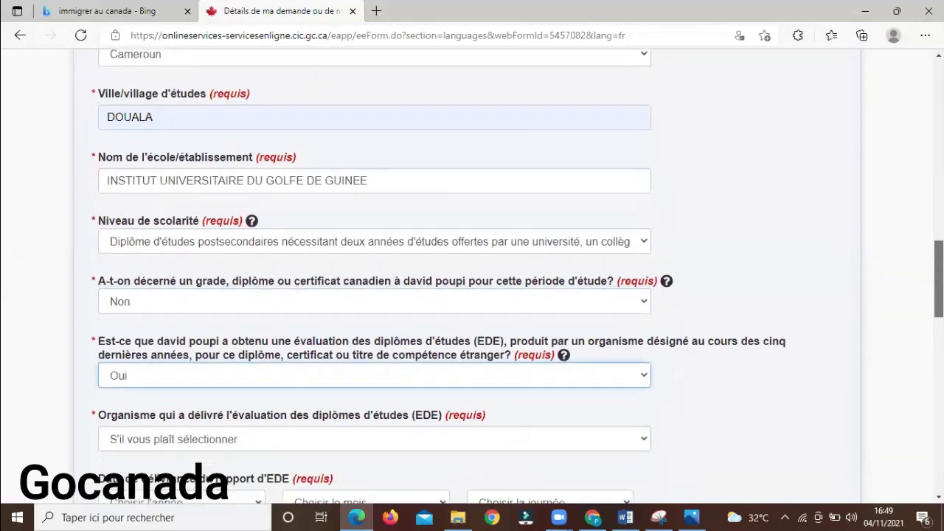
pyautogui.scroll(-1, 472, 278)
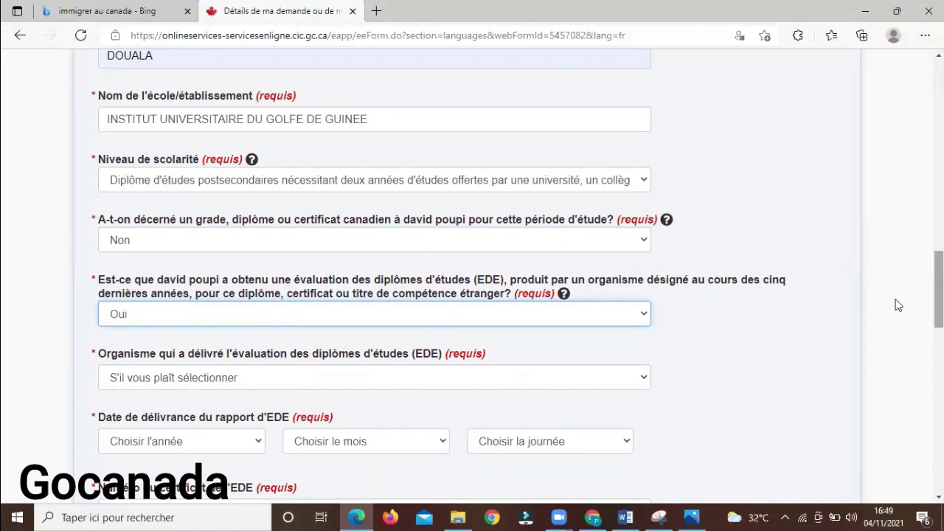
pyautogui.click(610, 378)
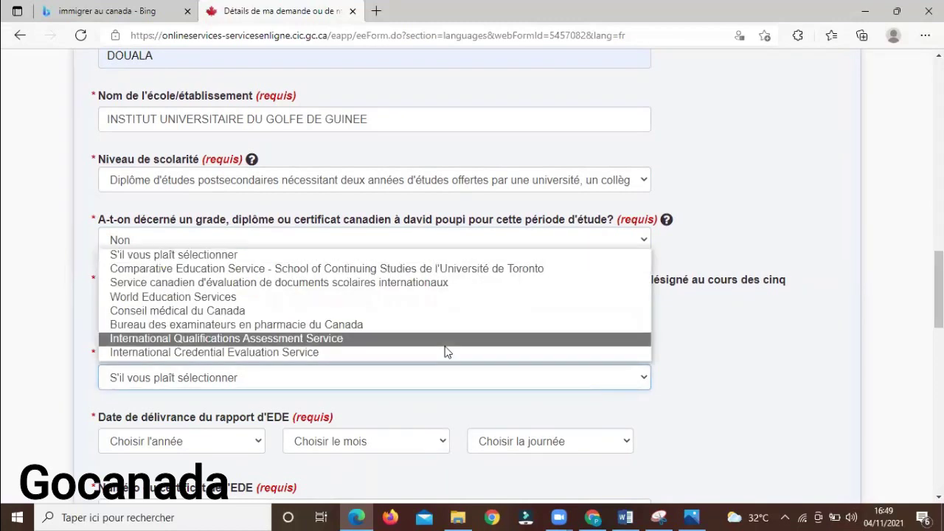
pyautogui.click(320, 298)
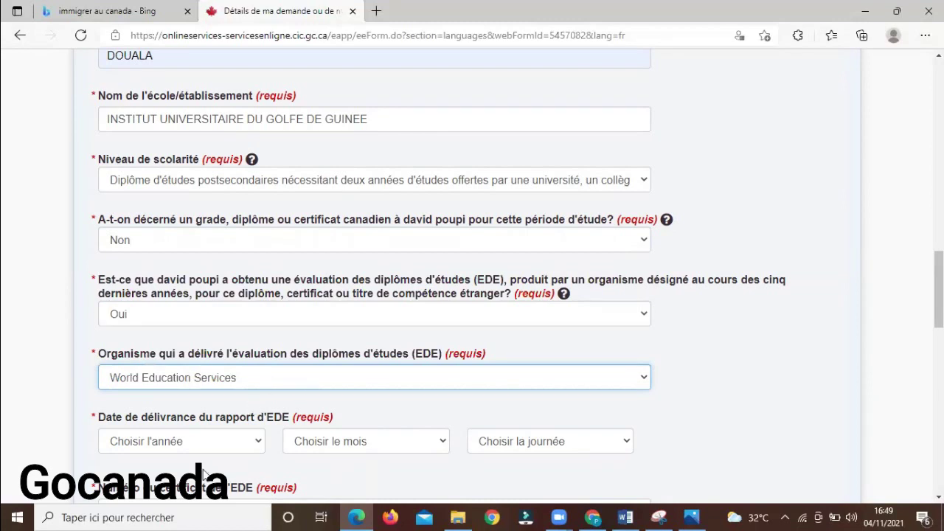
# Set the assessment report date to 11 décembre 2020
pyautogui.click(223, 445)
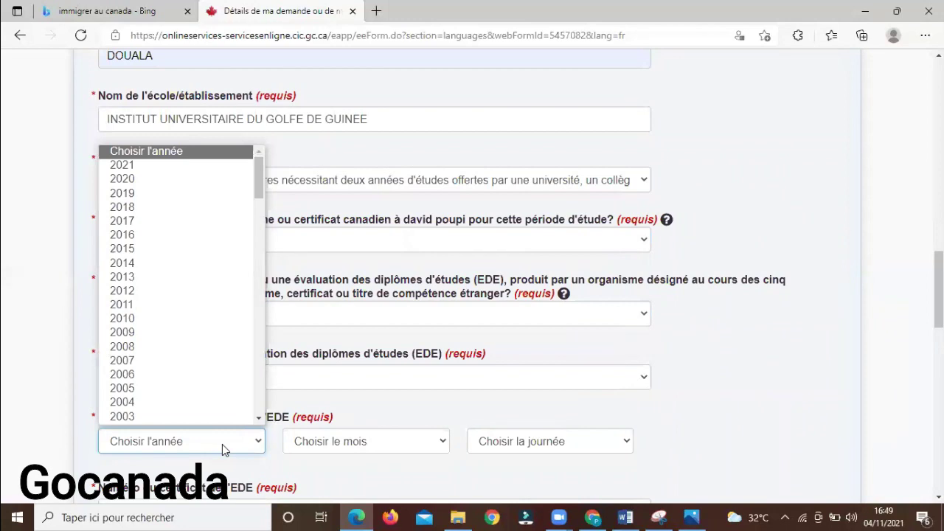
pyautogui.scroll(-1, 236, 239)
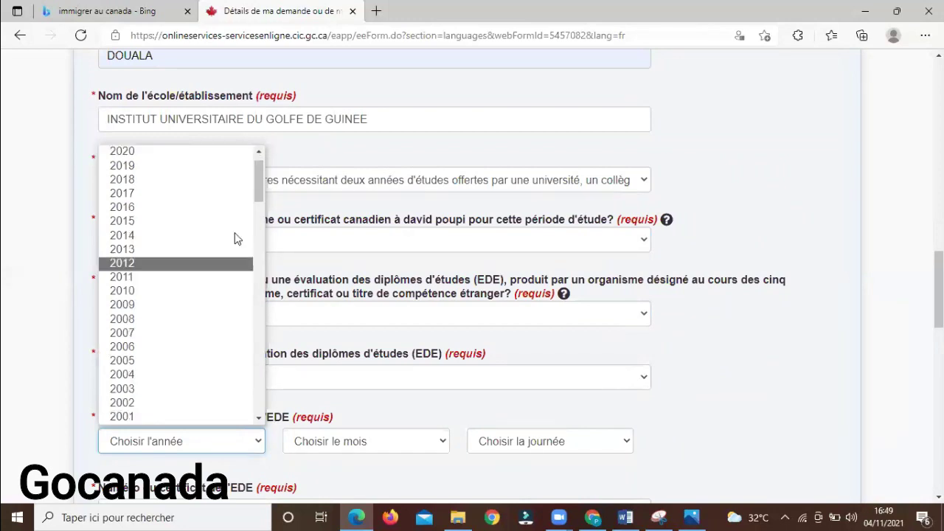
pyautogui.click(186, 151)
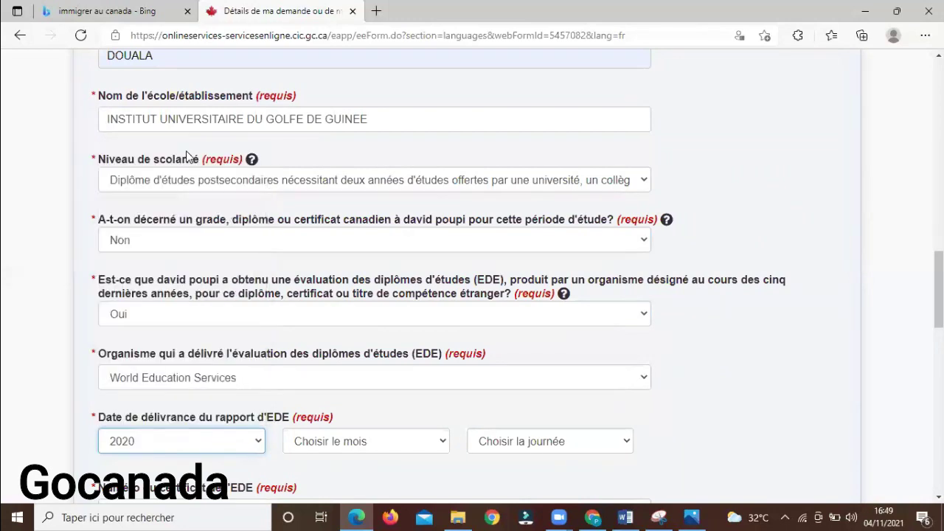
pyautogui.click(325, 442)
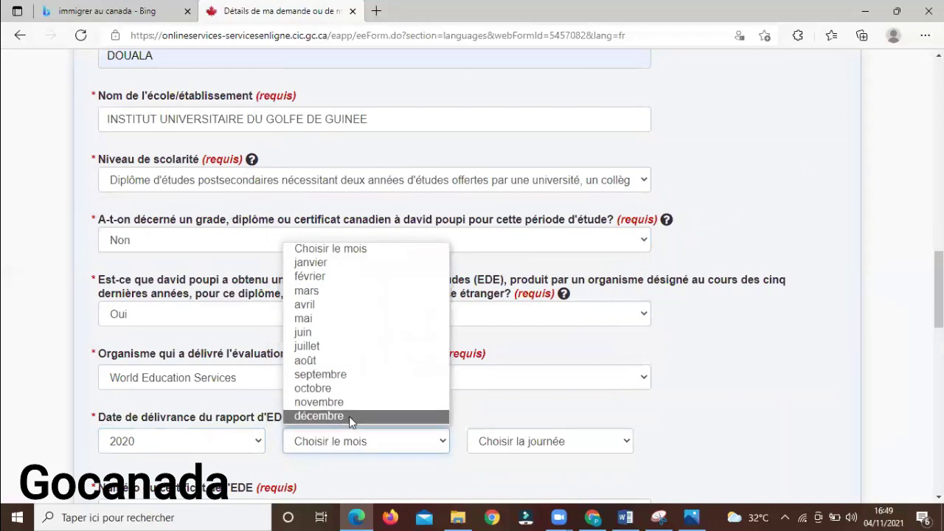
pyautogui.click(349, 419)
pyautogui.click(501, 445)
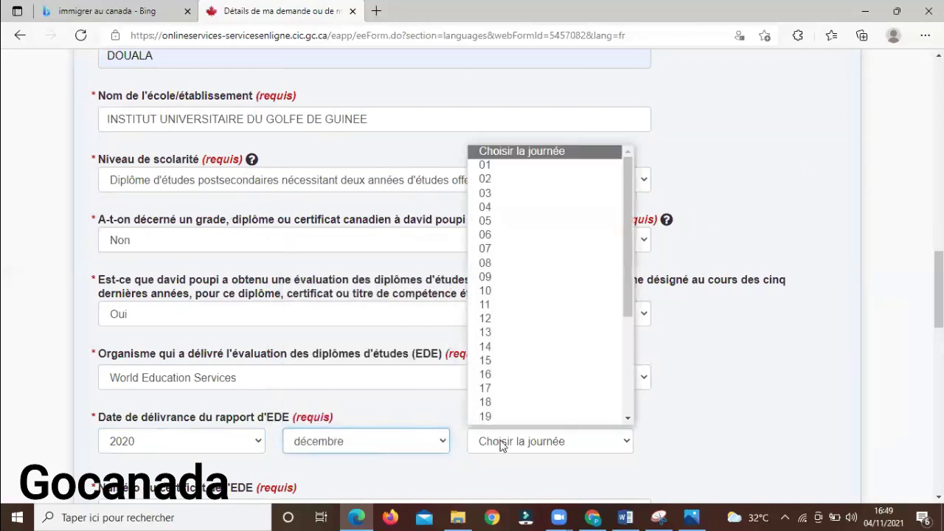
pyautogui.click(538, 305)
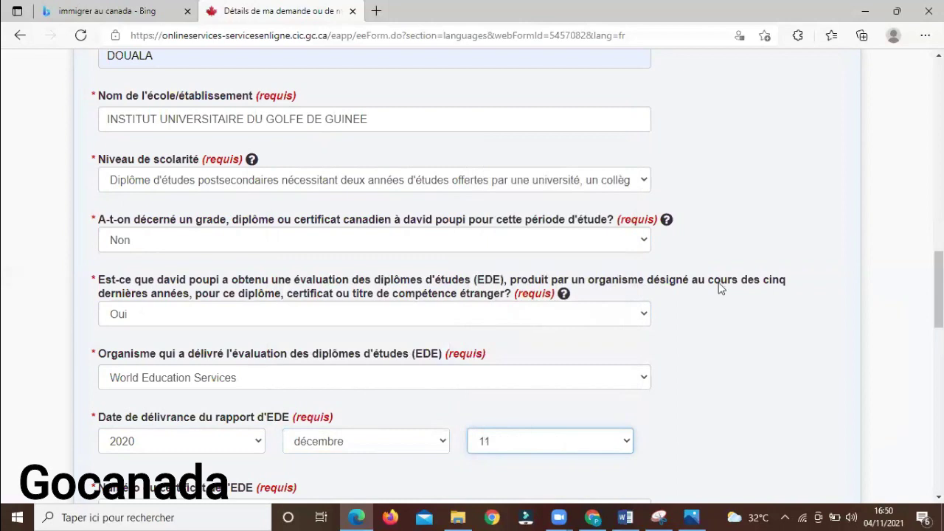
pyautogui.scroll(-1, 723, 290)
pyautogui.scroll(-2, 551, 352)
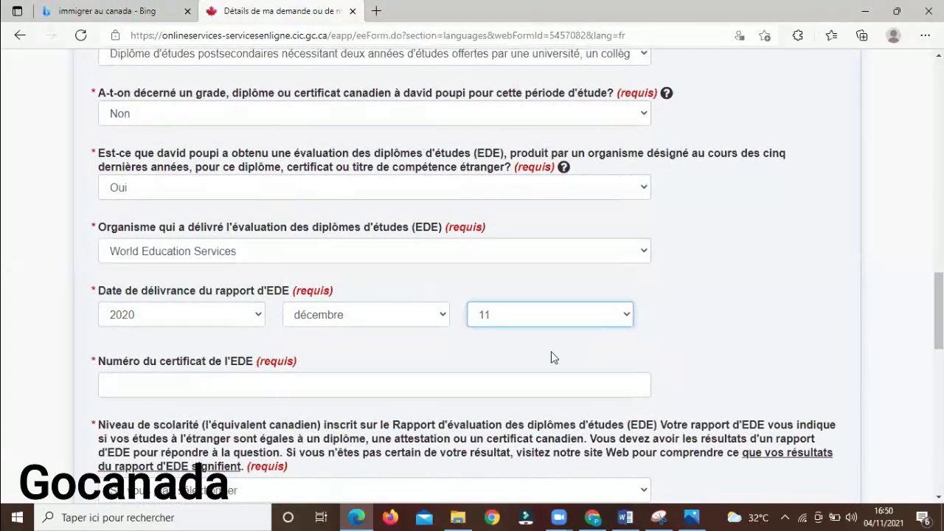
# Enter the ECA certificate number, pick the two-year postsecondary equivalent, and save the study period
pyautogui.click(449, 378)
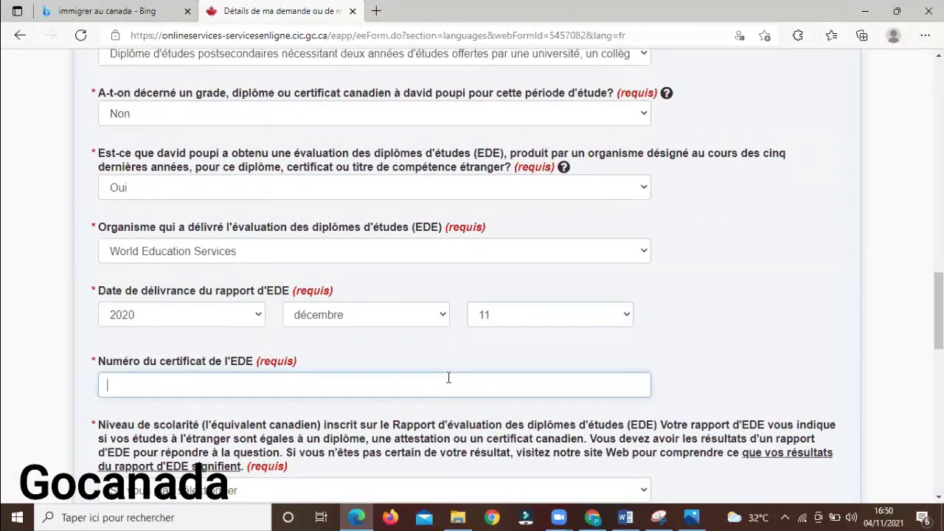
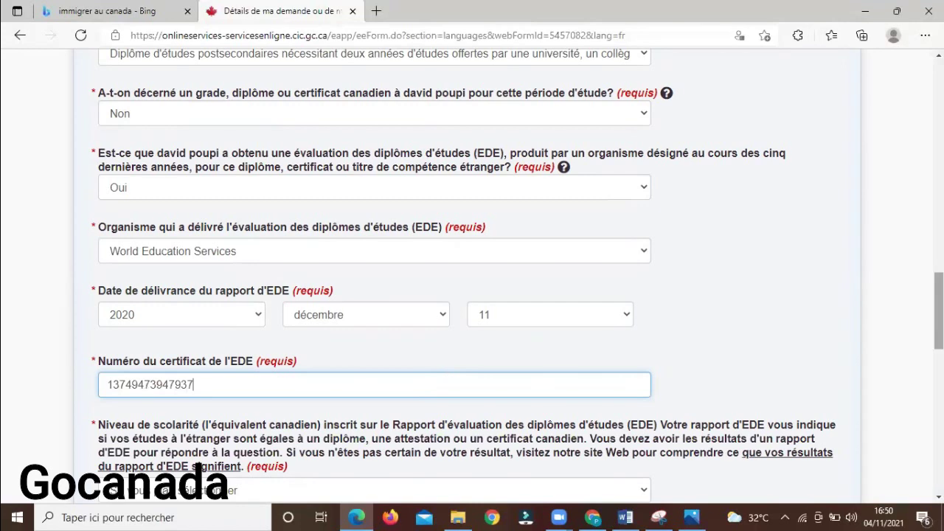
pyautogui.scroll(-3, 786, 322)
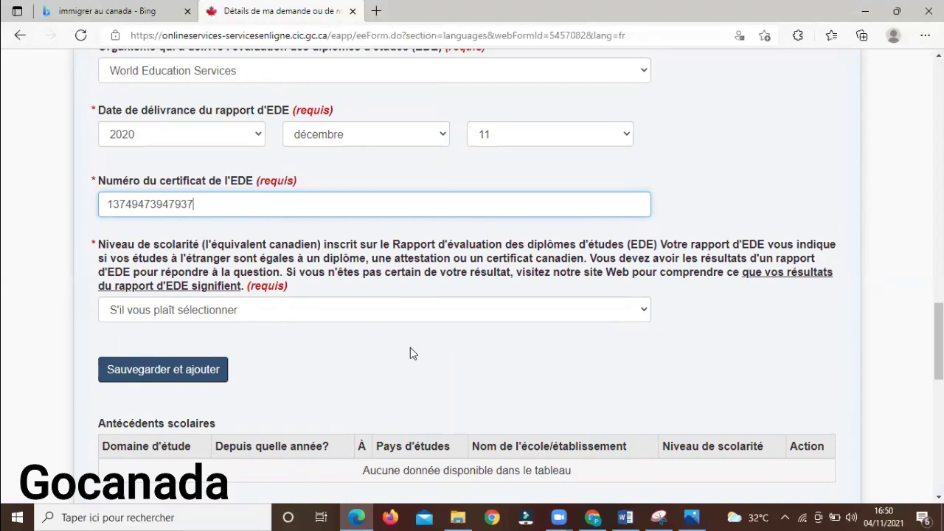
pyautogui.click(504, 310)
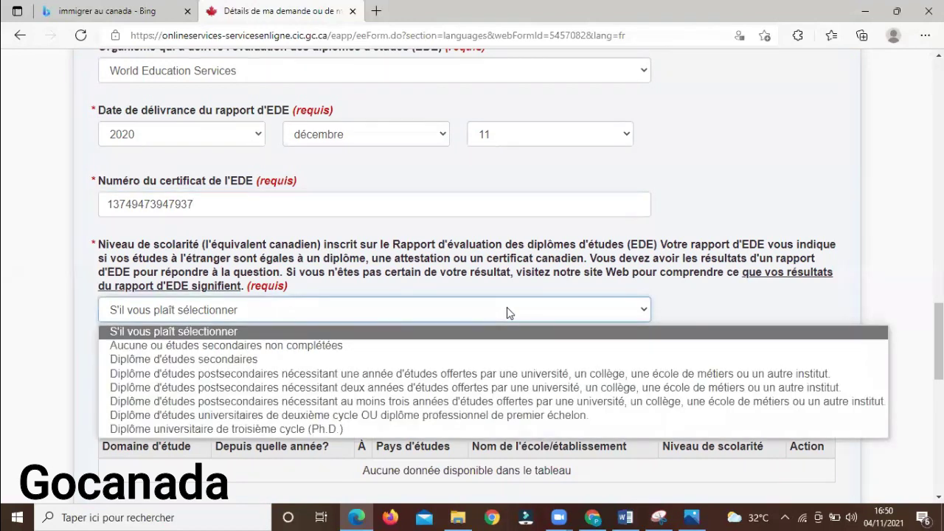
pyautogui.click(426, 388)
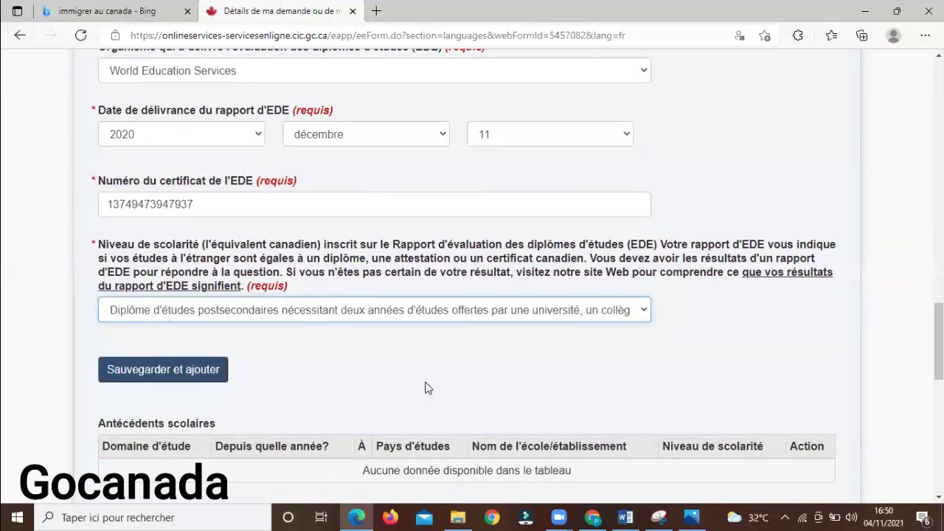
pyautogui.click(182, 372)
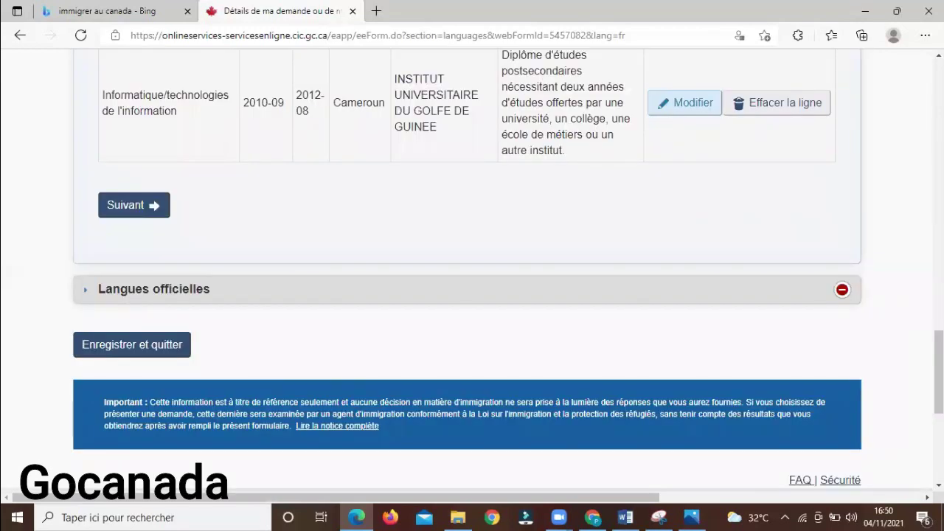
pyautogui.scroll(2, 473, 271)
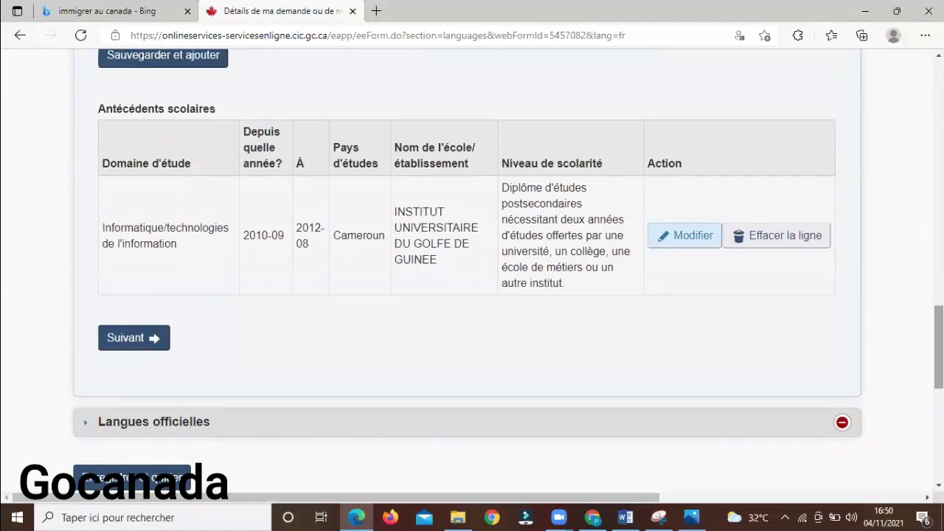
pyautogui.scroll(1, 407, 201)
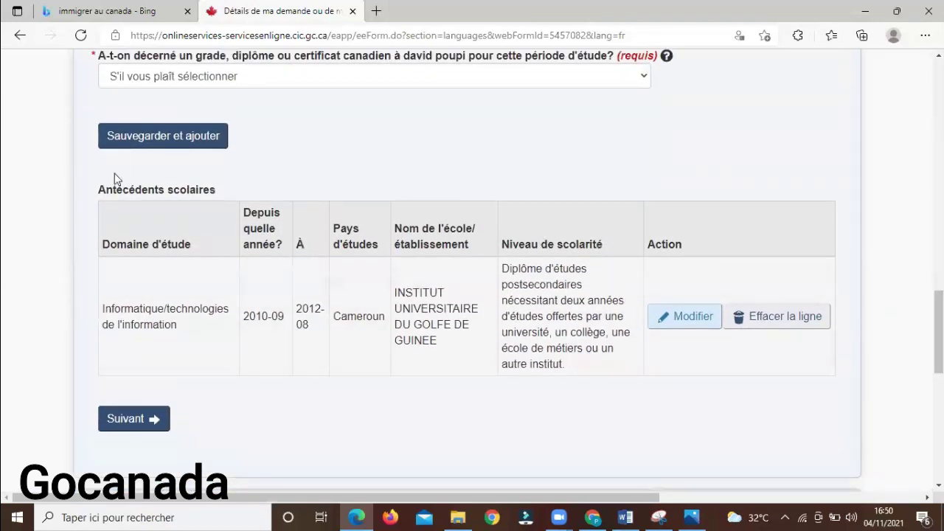
pyautogui.moveTo(85, 181); pyautogui.dragTo(763, 365)
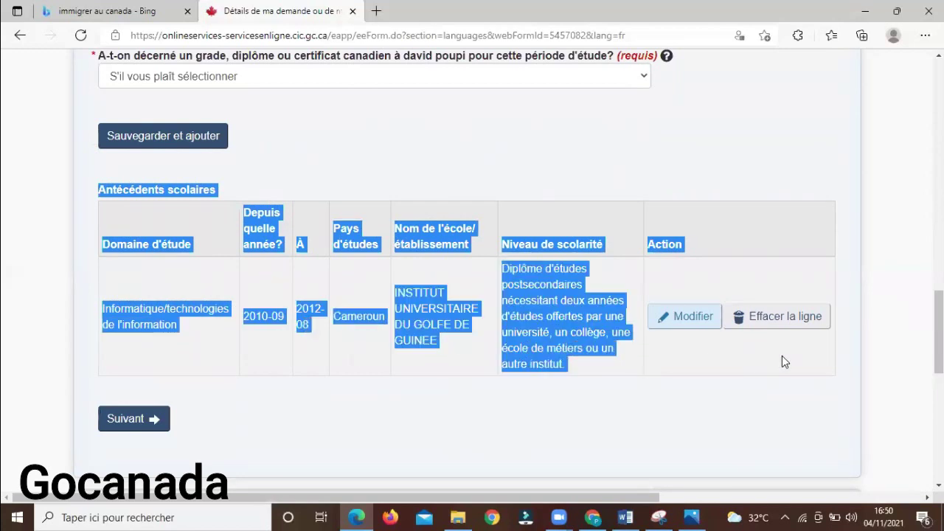
pyautogui.click(715, 405)
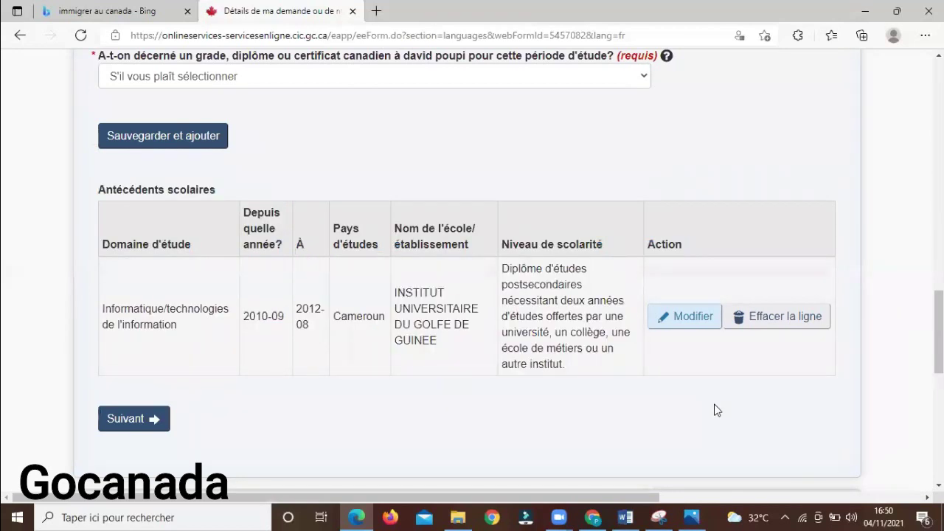
pyautogui.moveTo(938, 332); pyautogui.dragTo(939, 185)
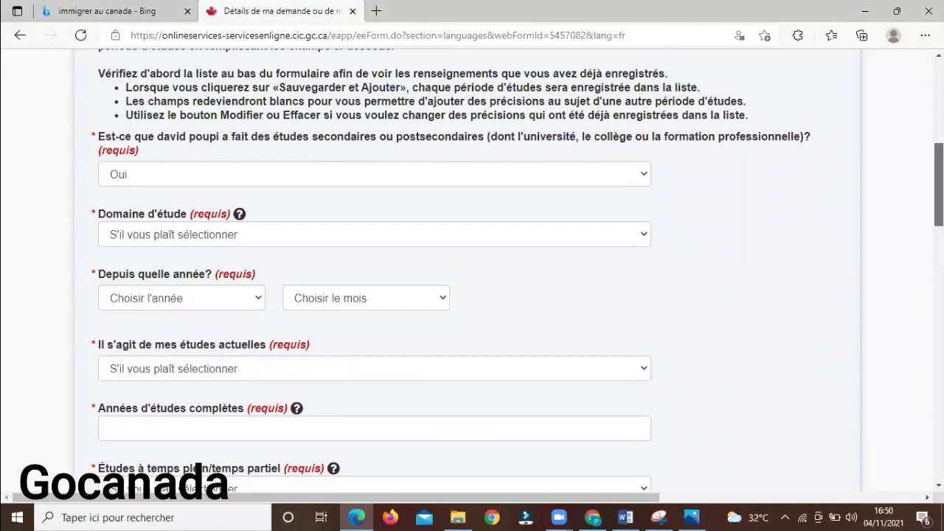
# Set field of study to Informatique/technologies de l'information, start octobre 2012, not currently studying
pyautogui.moveTo(938, 185)
pyautogui.mouseDown()
pyautogui.moveTo(938, 157)
pyautogui.moveTo(938, 173)
pyautogui.mouseUp()
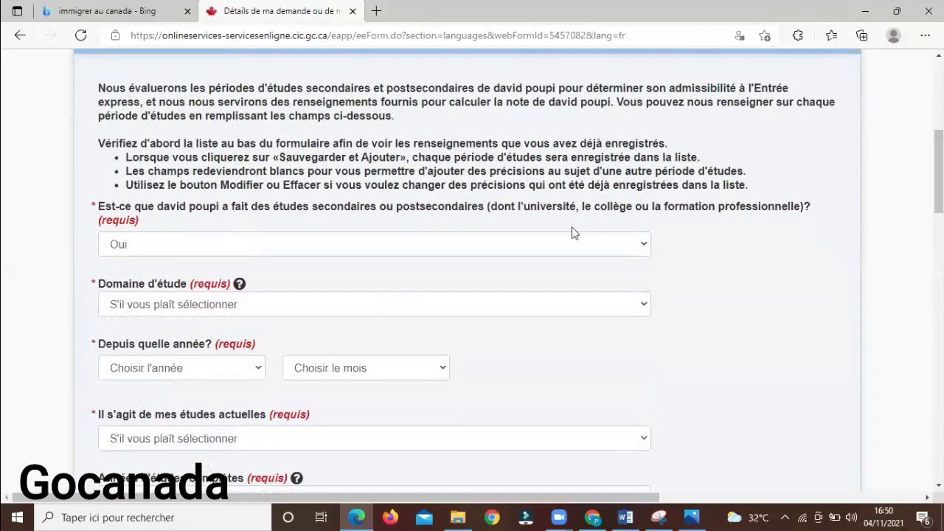
pyautogui.click(363, 308)
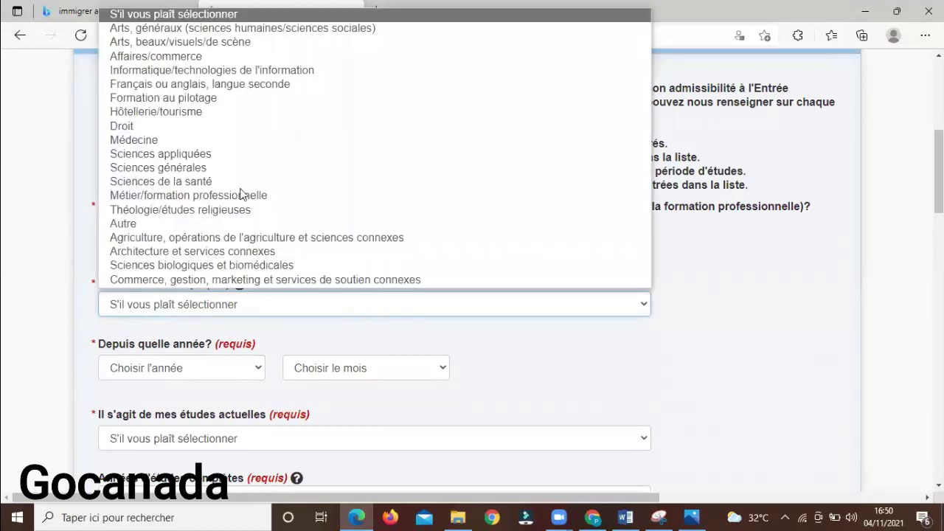
pyautogui.click(249, 74)
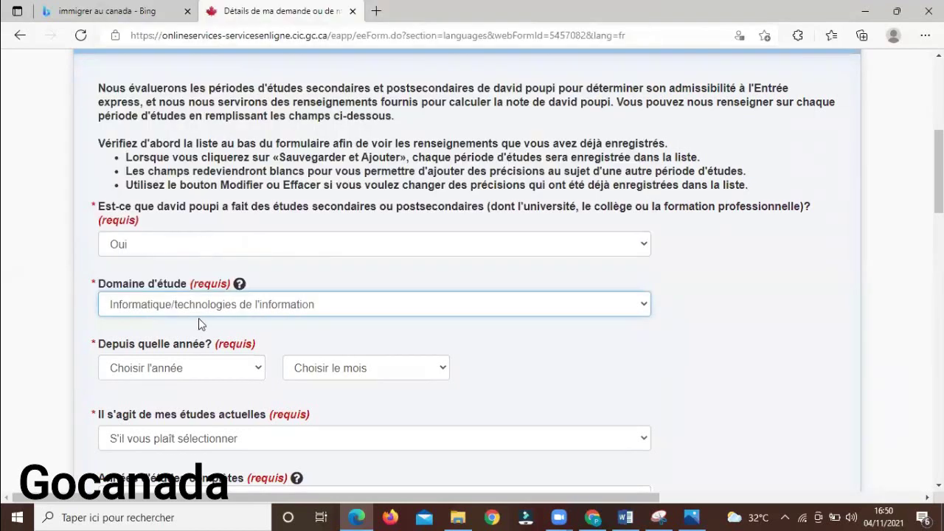
pyautogui.click(198, 367)
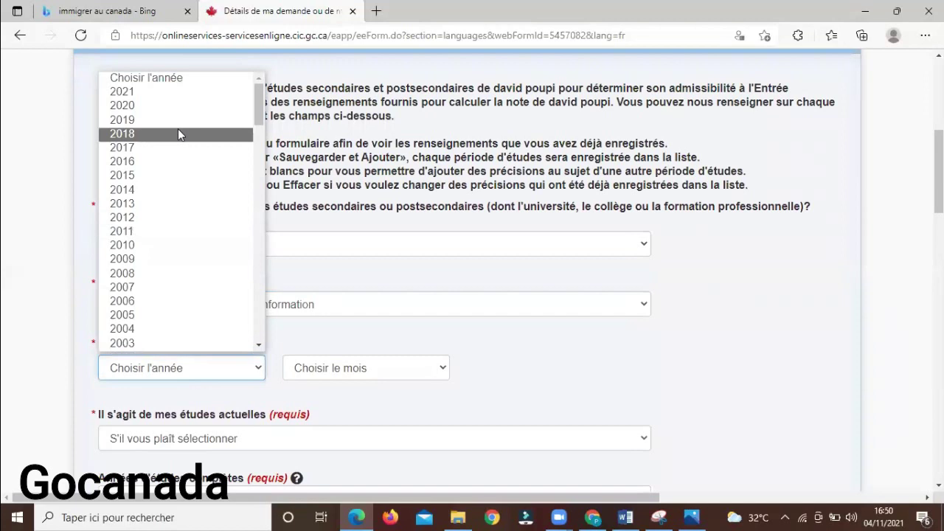
pyautogui.click(190, 217)
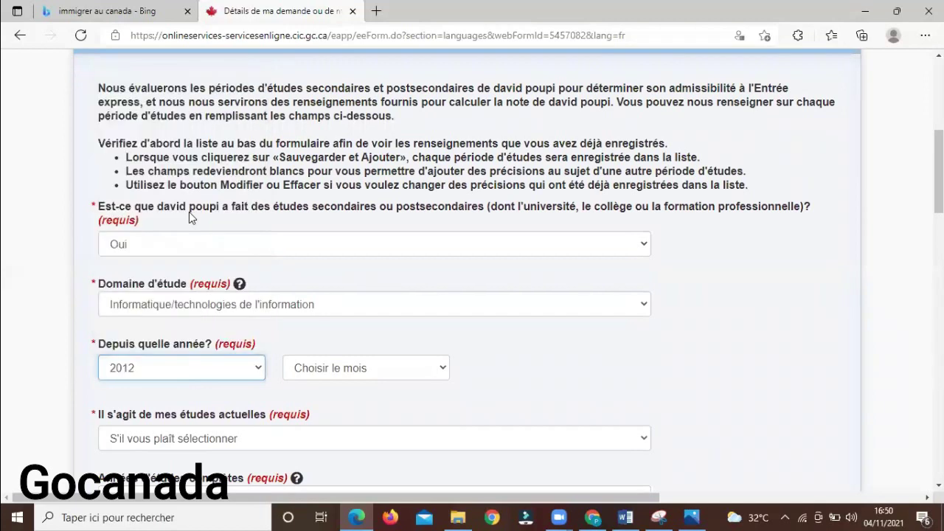
pyautogui.click(355, 368)
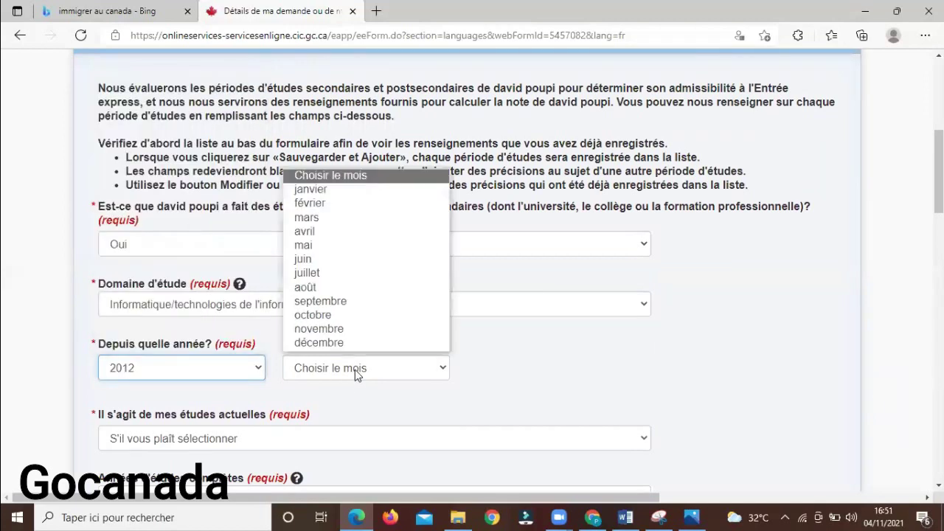
pyautogui.click(367, 316)
pyautogui.click(185, 438)
pyautogui.click(191, 487)
# Set the end date to septembre 2013 with 3 completed full-time years
pyautogui.scroll(-3, 637, 256)
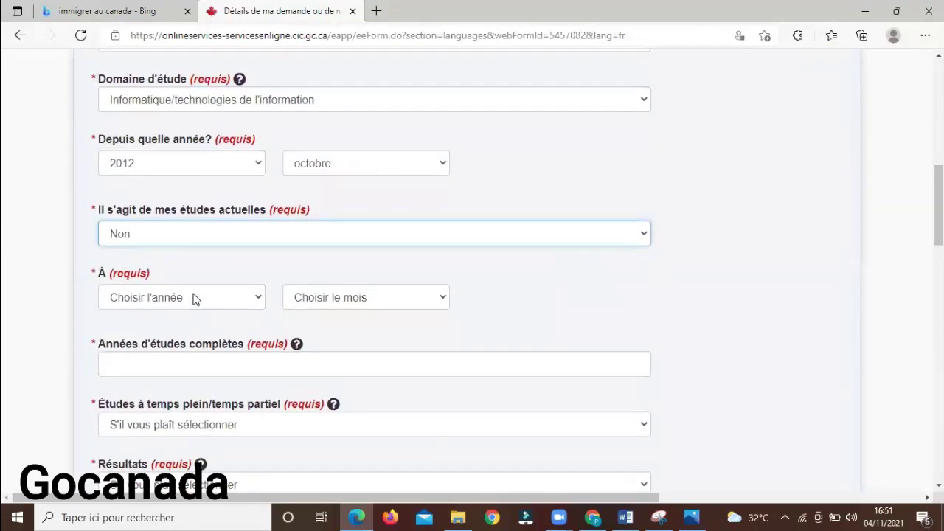
pyautogui.click(195, 298)
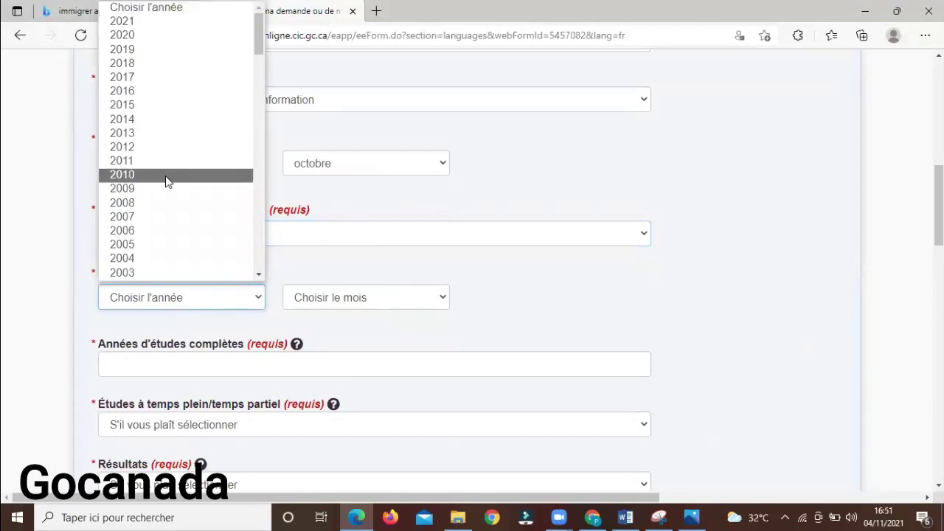
pyautogui.click(170, 140)
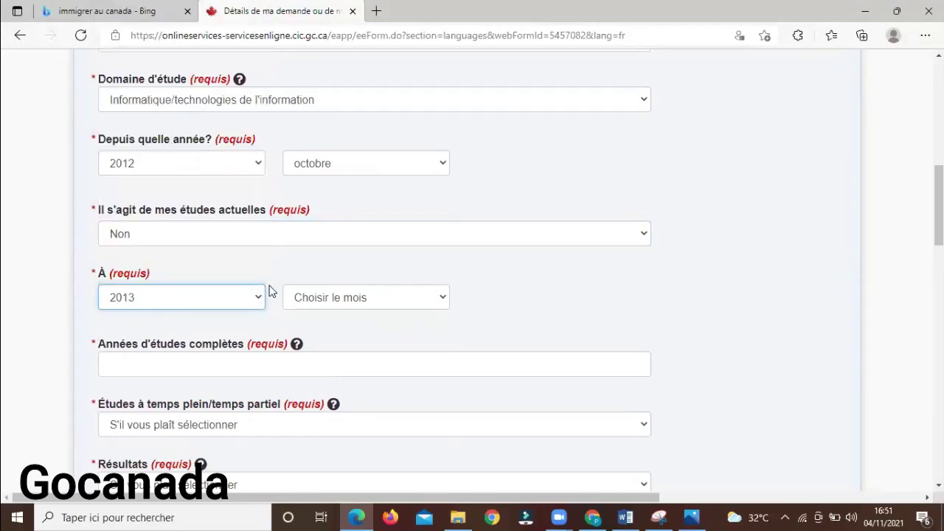
pyautogui.click(310, 293)
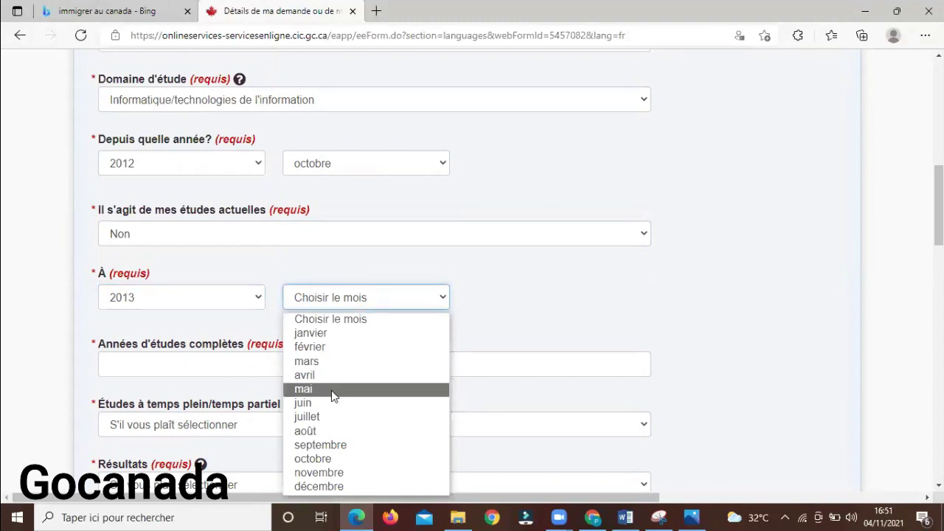
pyautogui.click(350, 446)
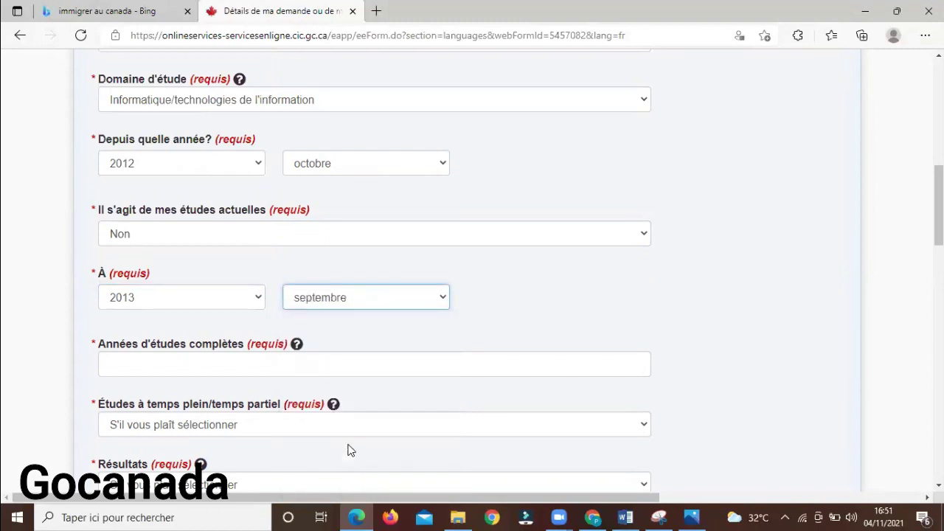
pyautogui.click(194, 360)
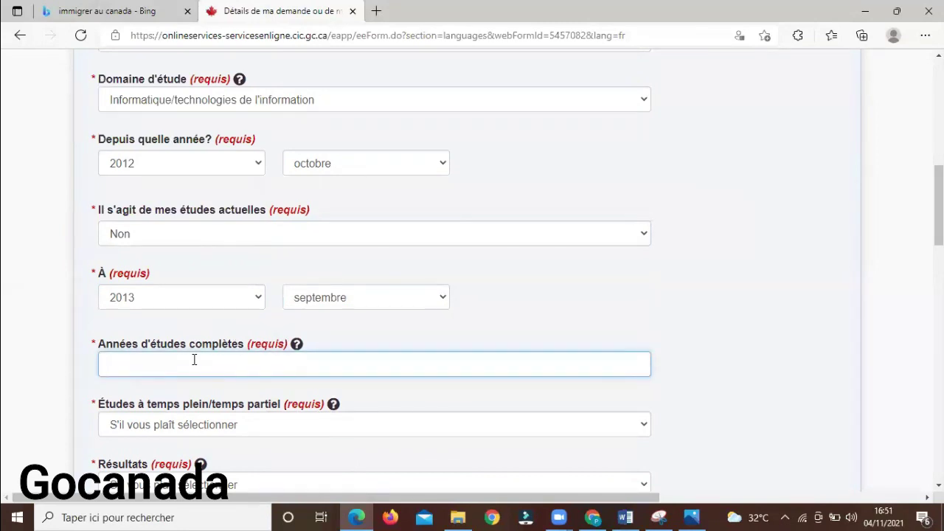
pyautogui.write('1')
pyautogui.press('BackSpace')
pyautogui.write('3')
pyautogui.click(205, 424)
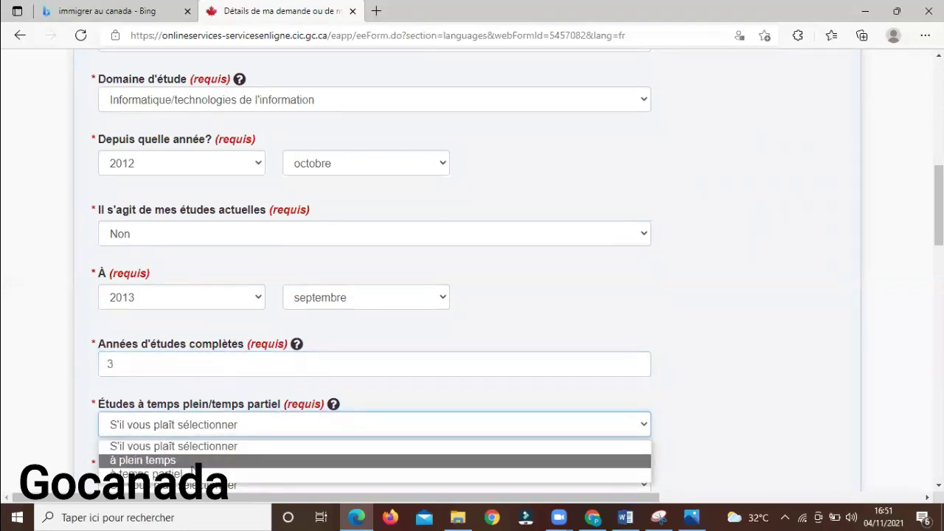
pyautogui.click(193, 461)
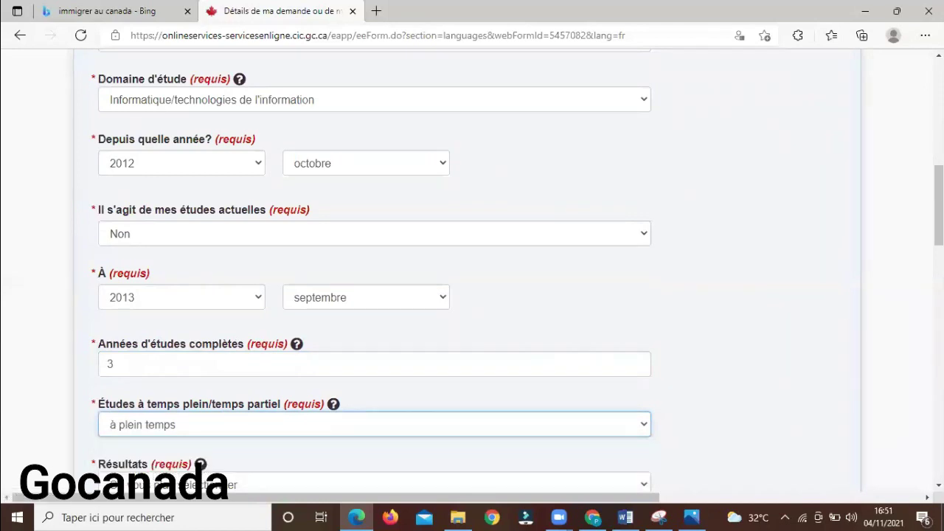
# Record a certificate or diploma issued, with Cameroun and DOUALA as place of study
pyautogui.scroll(-3, 919, 267)
pyautogui.click(511, 288)
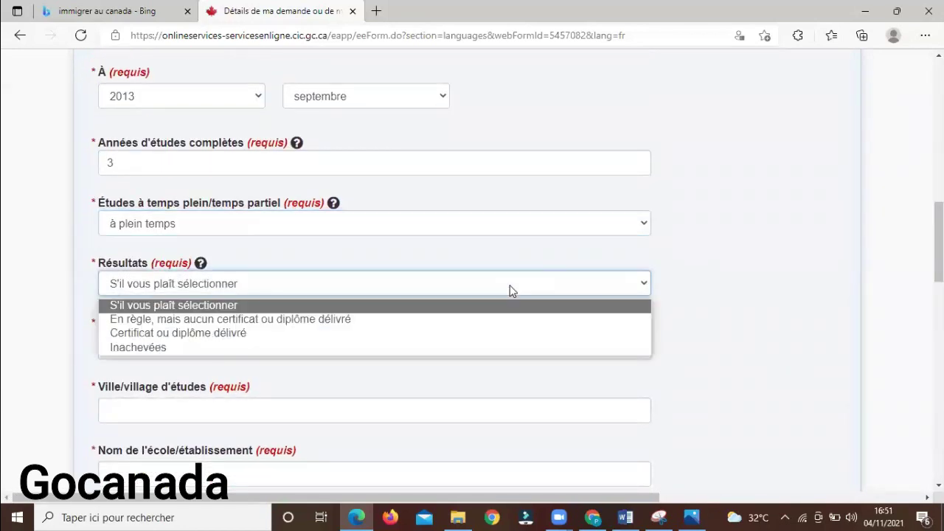
pyautogui.click(462, 333)
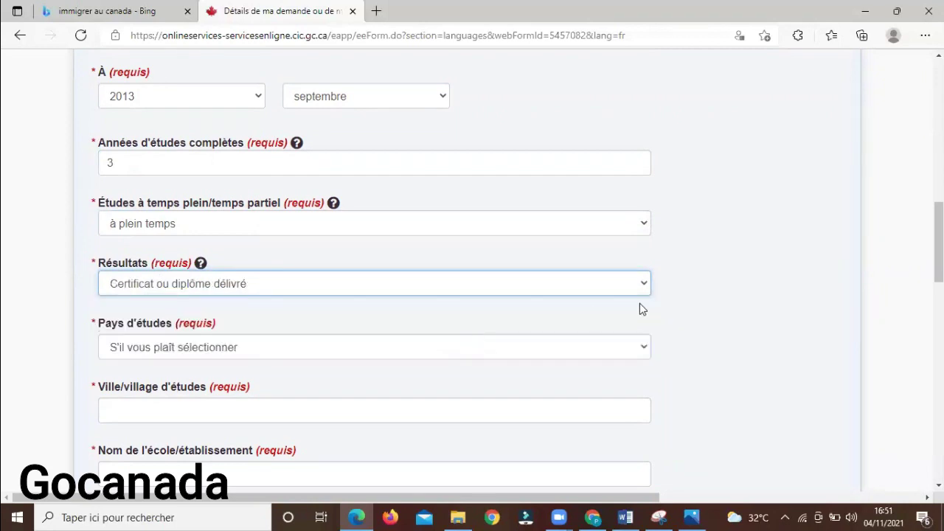
pyautogui.click(533, 347)
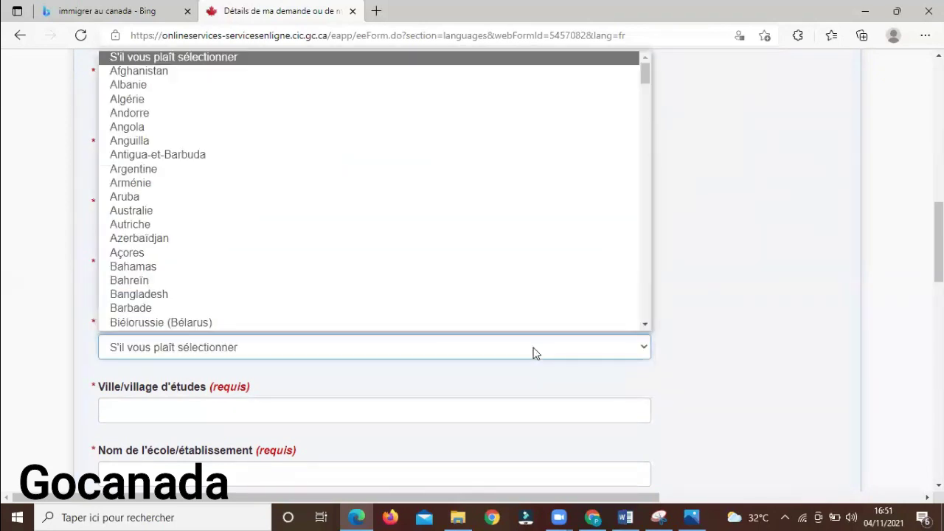
pyautogui.press('c')
pyautogui.press('Down')
pyautogui.press('Down')
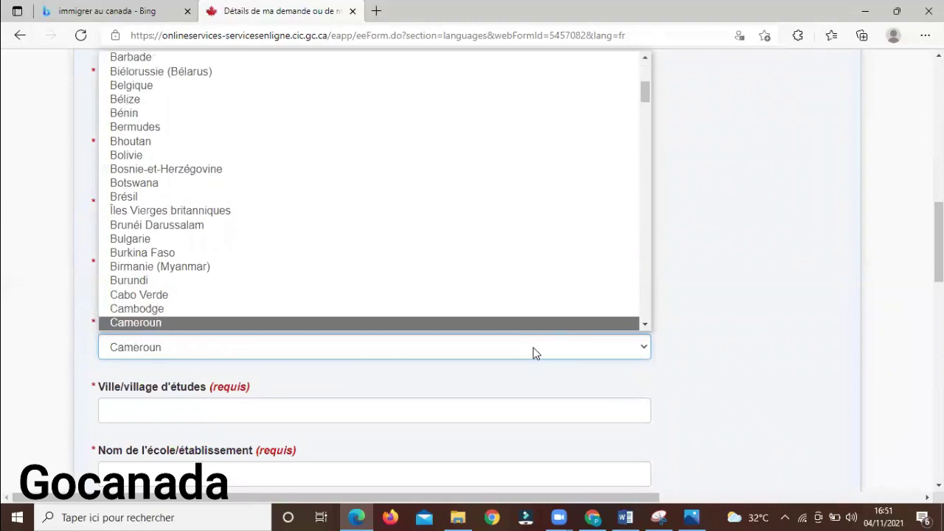
pyautogui.press('Return')
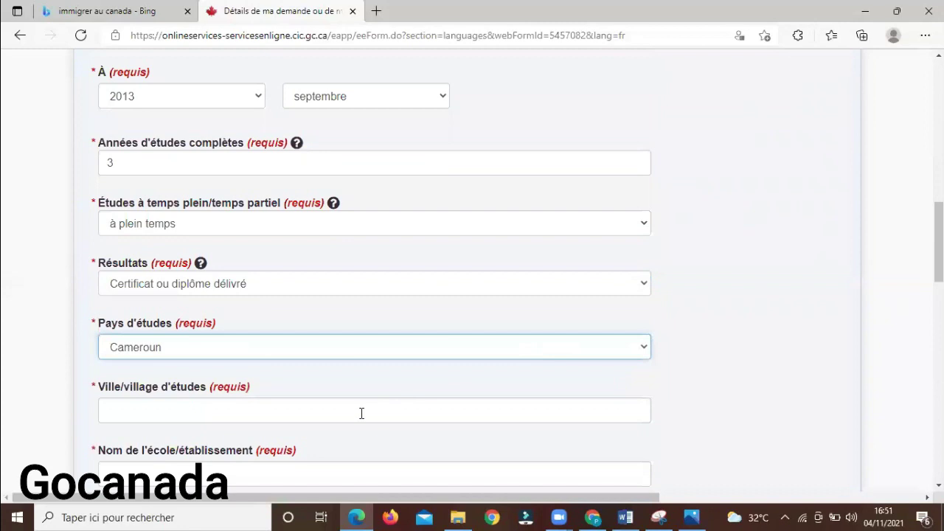
pyautogui.click(362, 411)
pyautogui.click(264, 354)
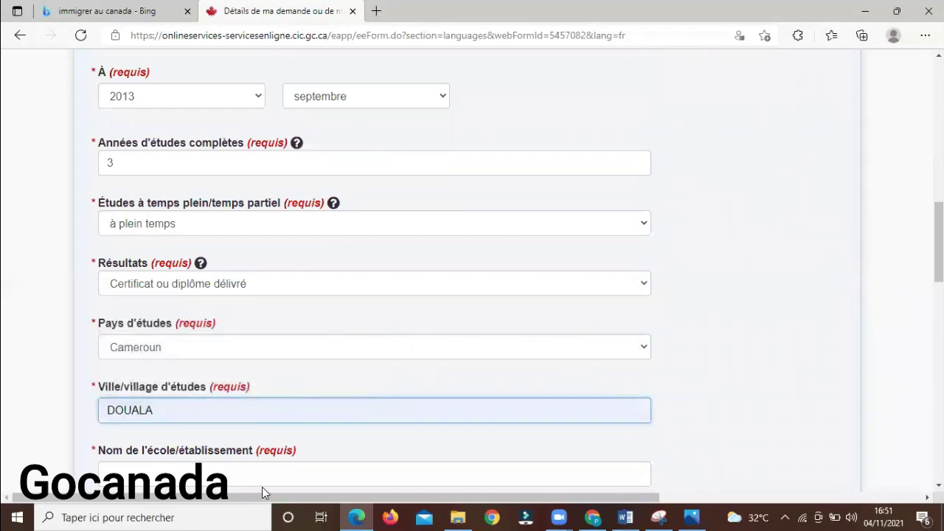
# Enter the school name INSTITUT UNIVERSITAIRE DU GOLFE DE GUINEE, correcting typos
pyautogui.click(287, 475)
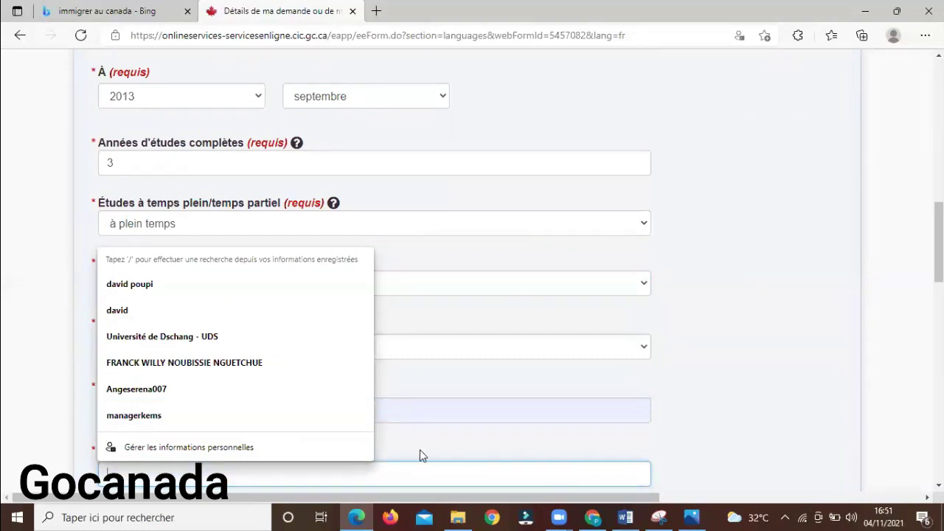
pyautogui.write('C')
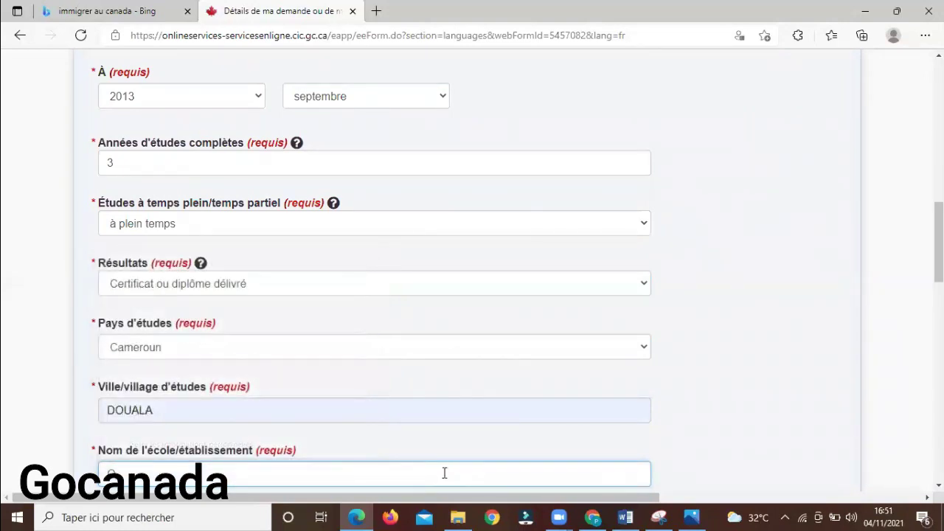
pyautogui.write('IN')
pyautogui.press('BackSpace')
pyautogui.press('BackSpace')
pyautogui.write('IU')
pyautogui.write('IN')
pyautogui.write('STITU')
pyautogui.write('T')
pyautogui.write(' UNIV')
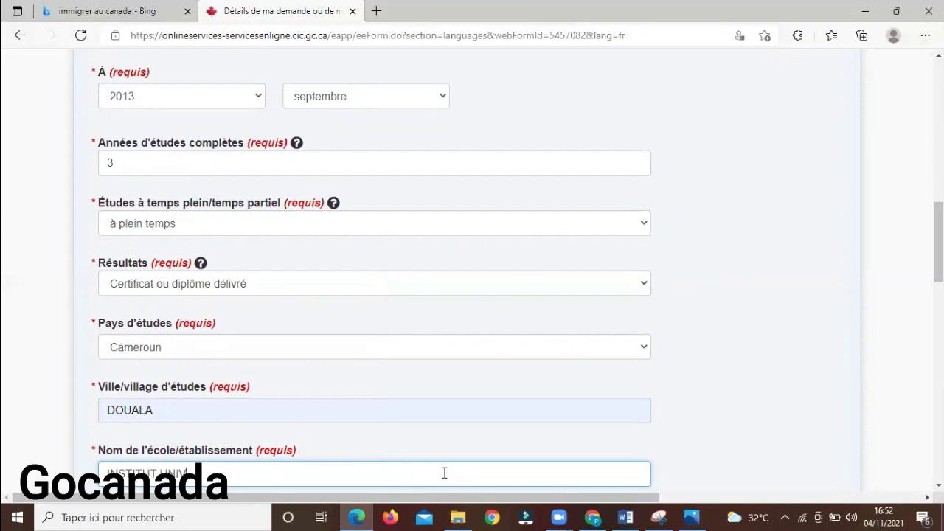
pyautogui.write('ERSITAIRE DU GOLFE DE')
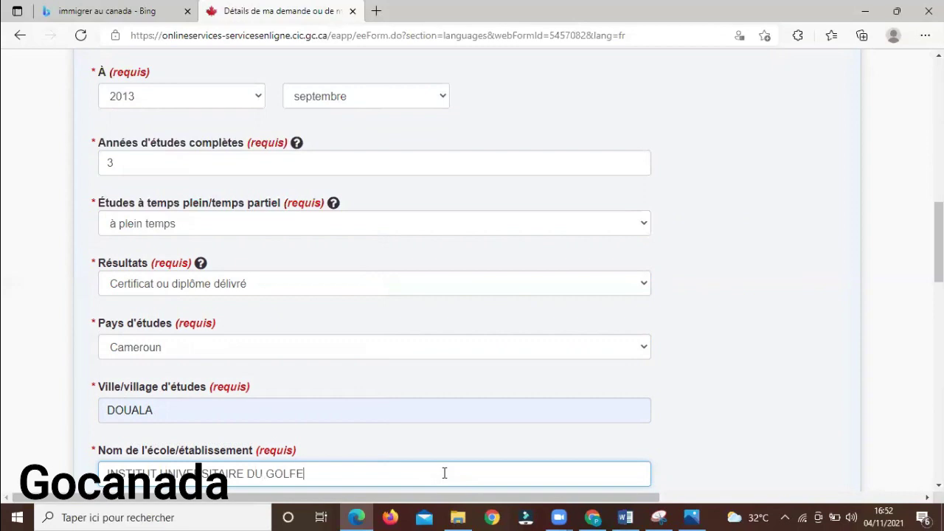
pyautogui.write('IEE')
pyautogui.press('BackSpace')
pyautogui.press('BackSpace')
pyautogui.write('NEE')
# Select the three-year postsecondary diploma level, Non for a Canadian credential, Oui for an ECA
pyautogui.scroll(-3, 912, 281)
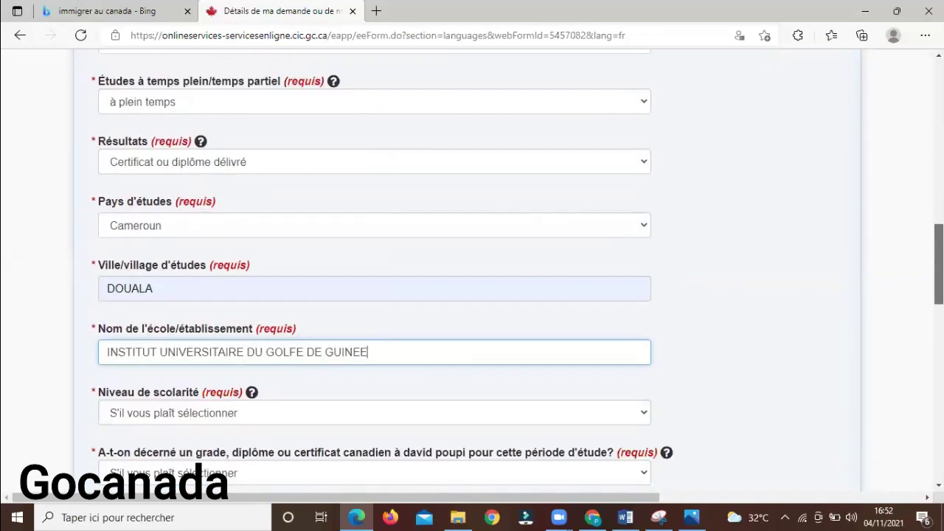
pyautogui.click(560, 329)
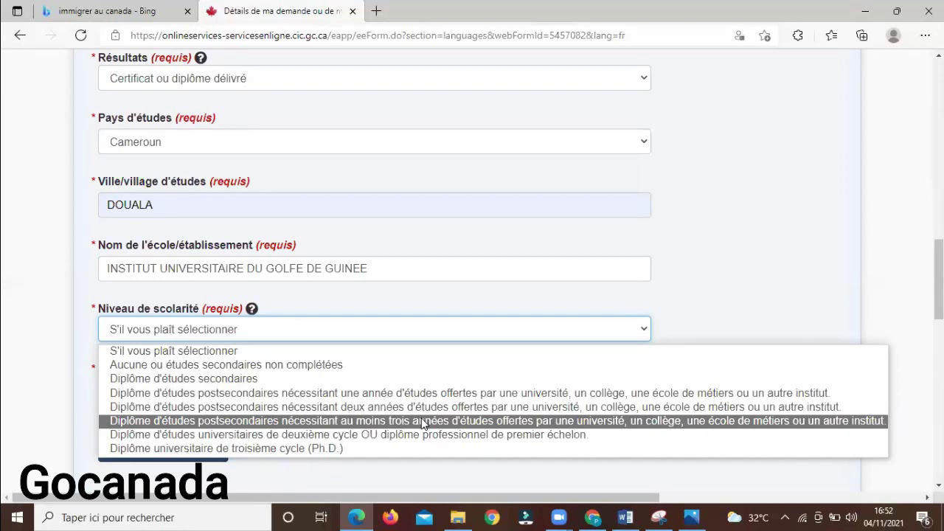
pyautogui.click(424, 422)
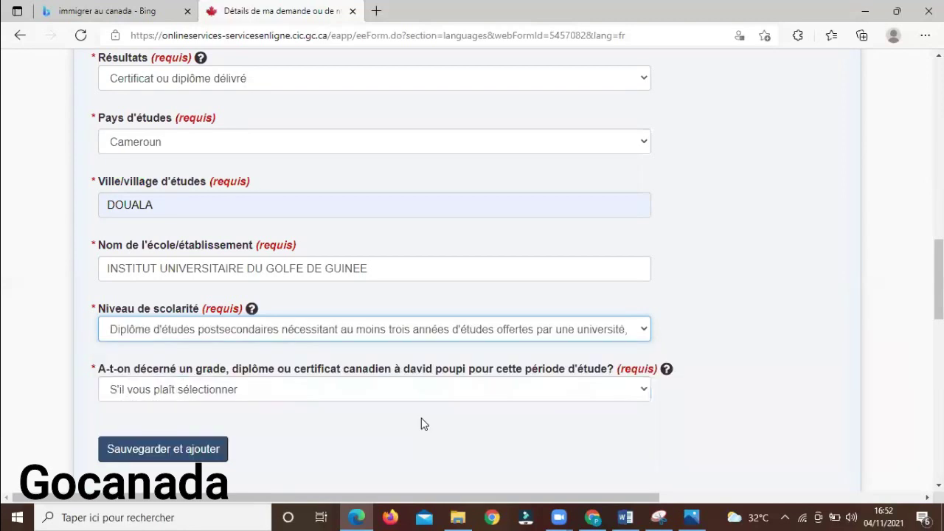
pyautogui.click(361, 390)
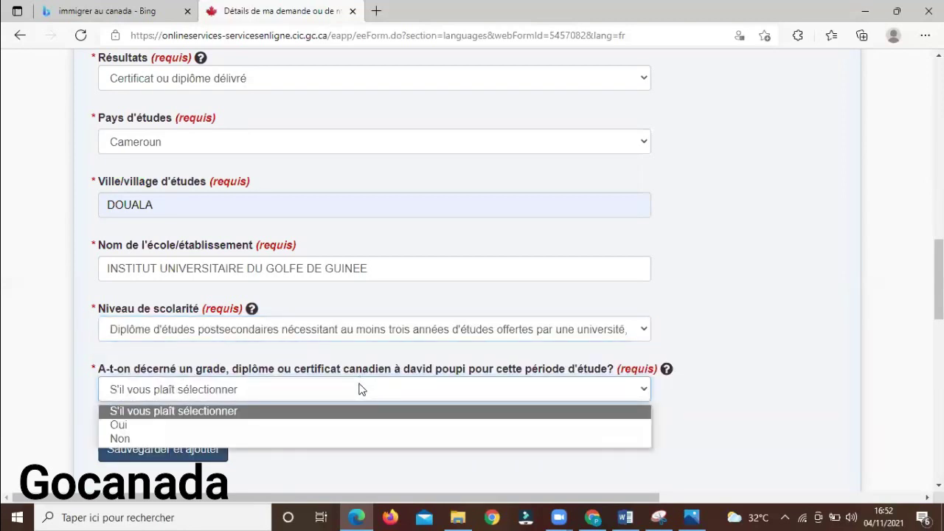
pyautogui.click(358, 442)
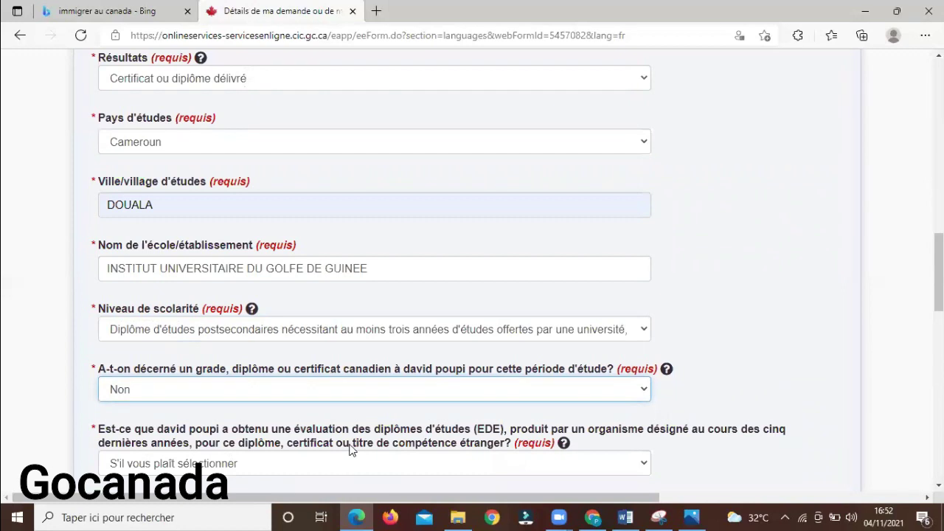
pyautogui.click(340, 466)
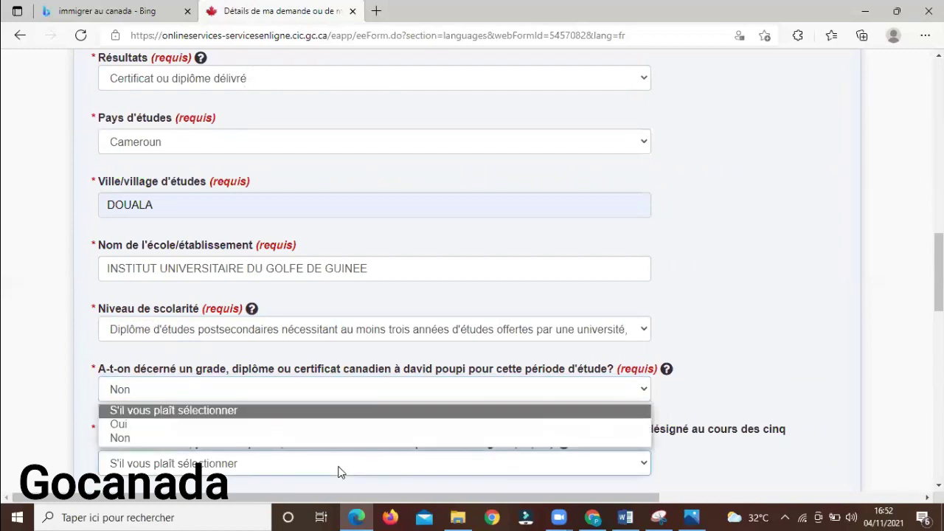
pyautogui.click(228, 424)
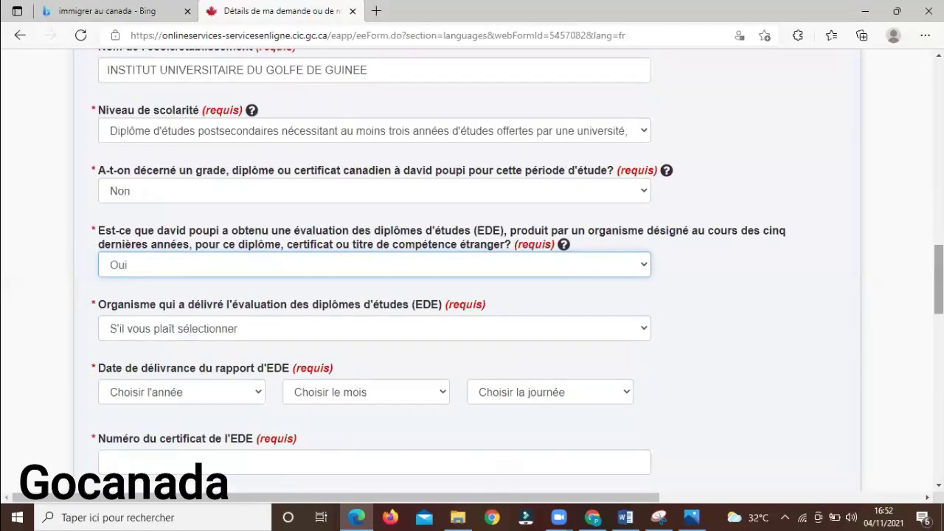
# Choose World Education Services and set the ECA issue date to 11 décembre 2021
pyautogui.scroll(-1, 649, 270)
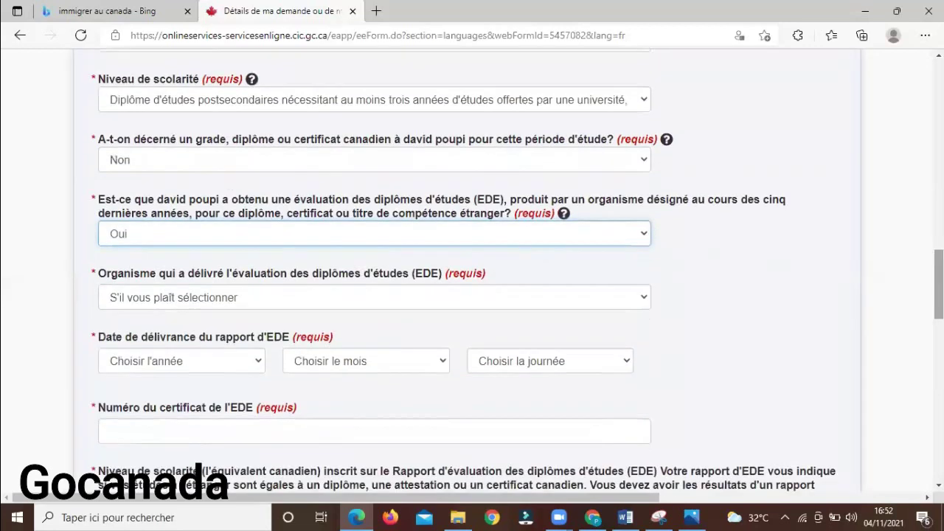
pyautogui.click(587, 298)
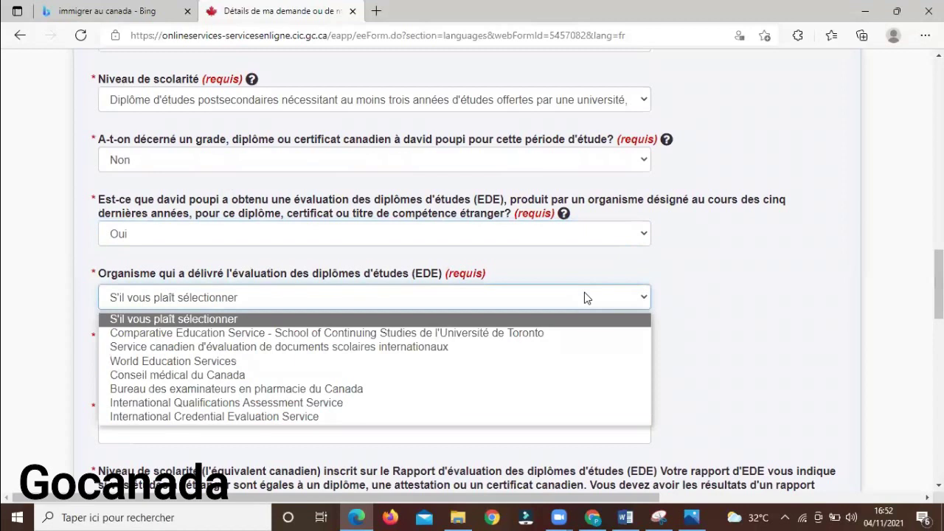
pyautogui.click(410, 361)
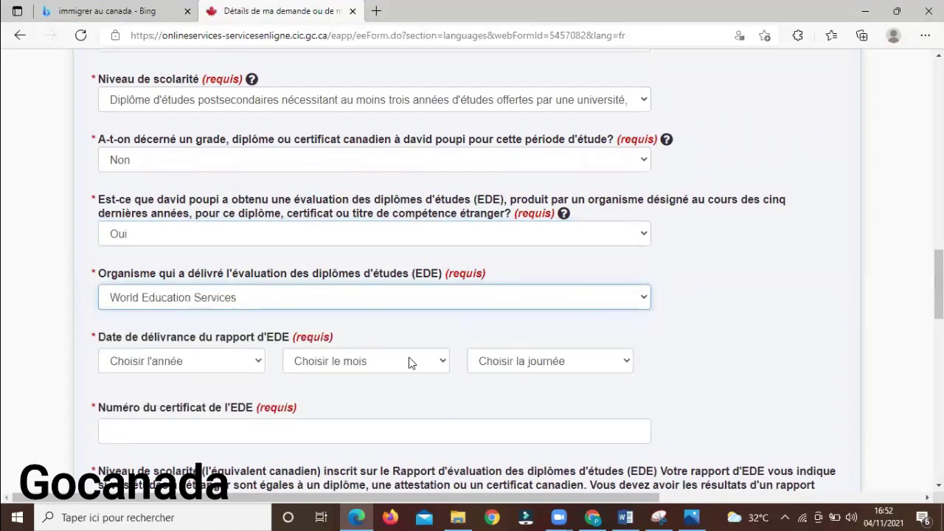
pyautogui.click(250, 365)
pyautogui.click(152, 85)
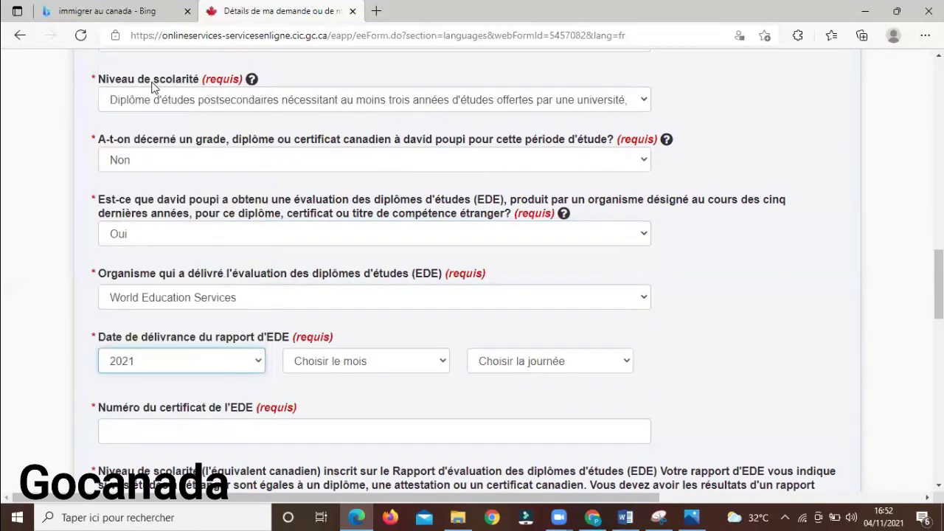
pyautogui.click(358, 361)
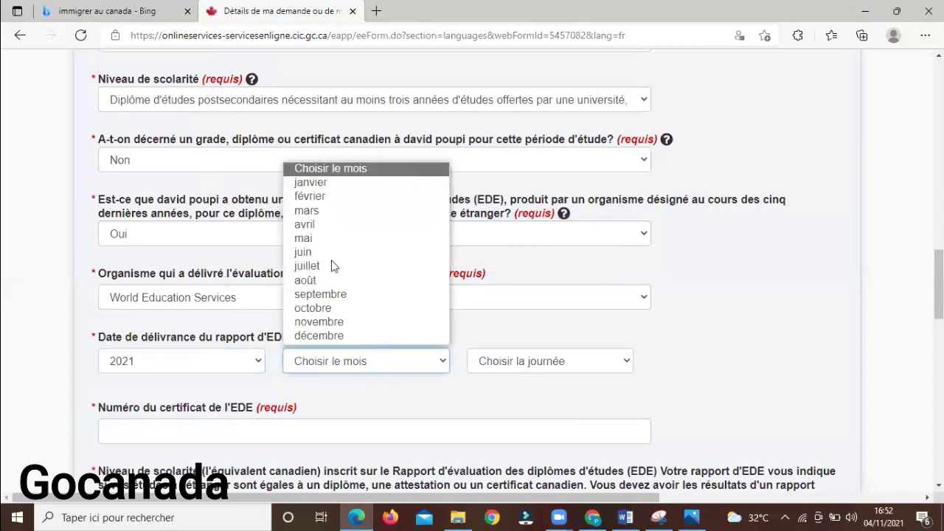
pyautogui.click(364, 333)
pyautogui.click(512, 361)
pyautogui.scroll(-1, 508, 244)
pyautogui.click(536, 197)
# Enter the ECA certificate number and pick the three-year postsecondary equivalent level
pyautogui.click(276, 421)
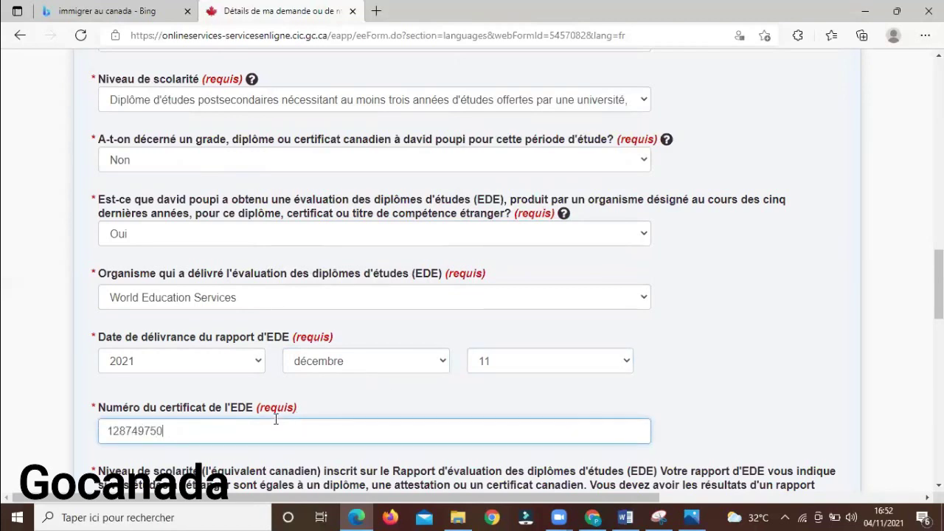
pyautogui.scroll(-3, 551, 386)
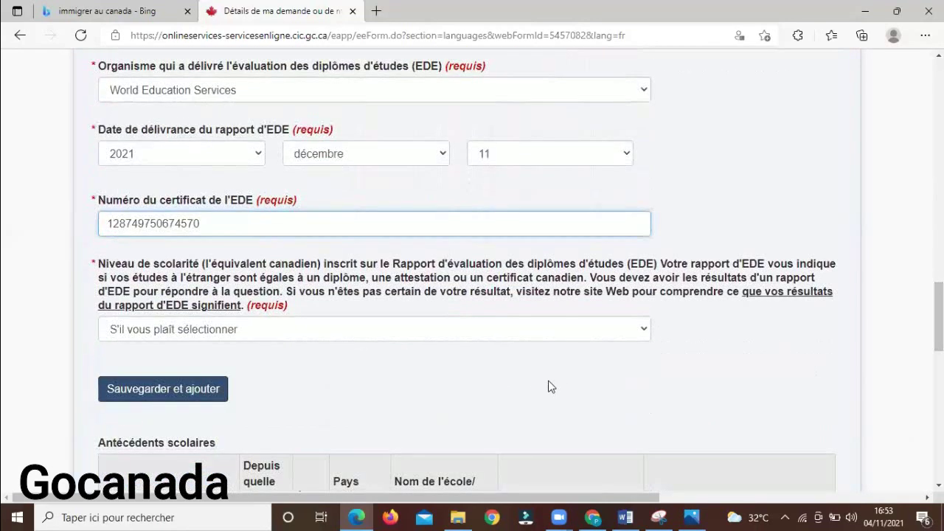
pyautogui.click(383, 330)
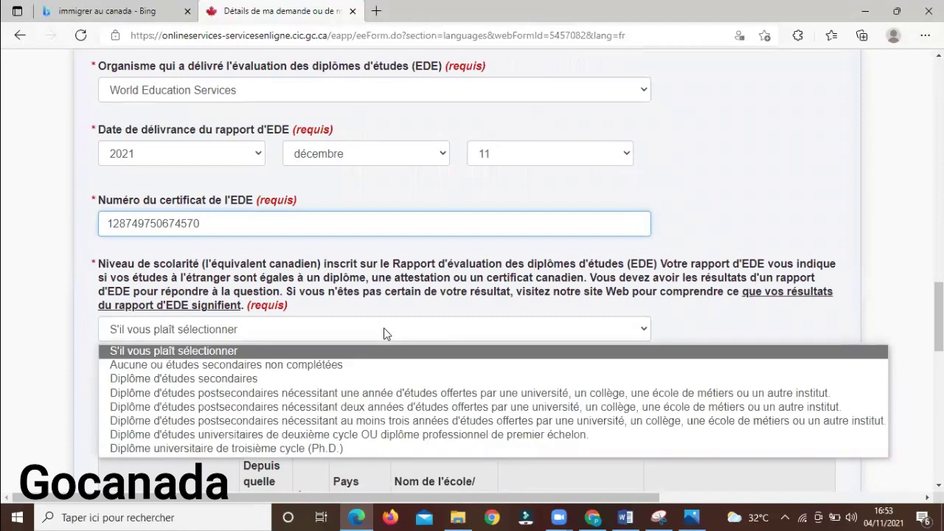
pyautogui.click(351, 422)
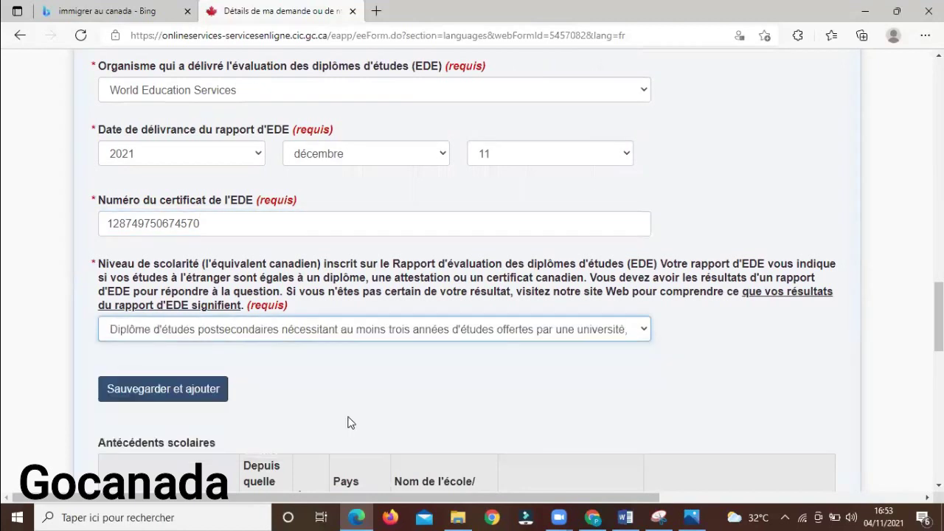
# Change the flagged ECA issue year from 2021 to 2020 and save the study period
pyautogui.click(161, 392)
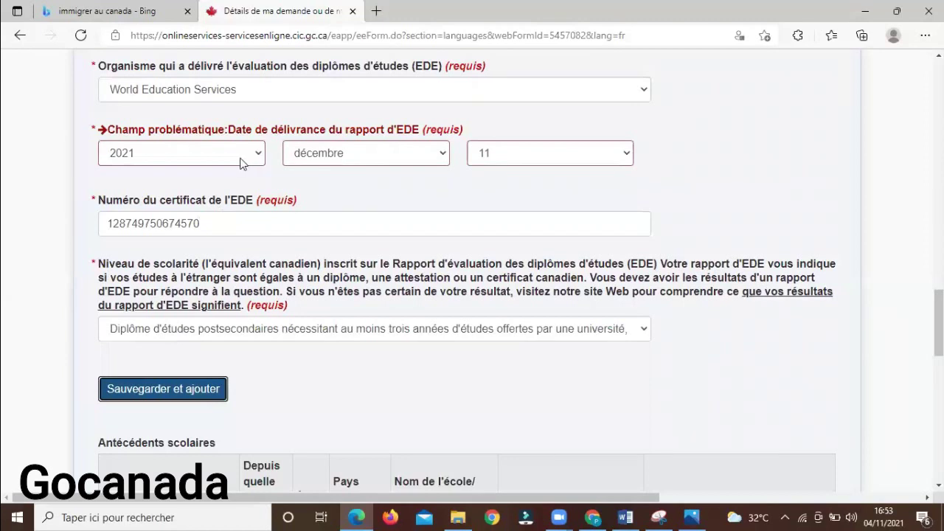
pyautogui.click(211, 161)
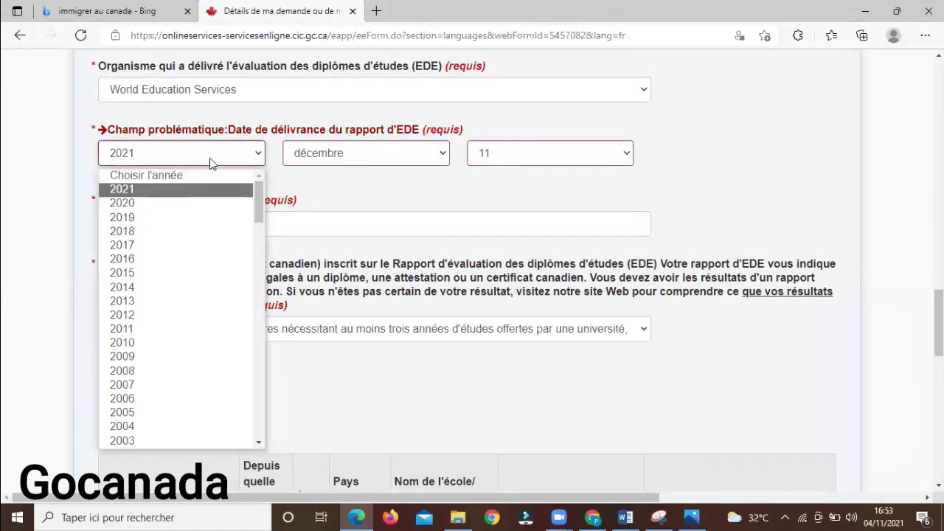
pyautogui.click(200, 203)
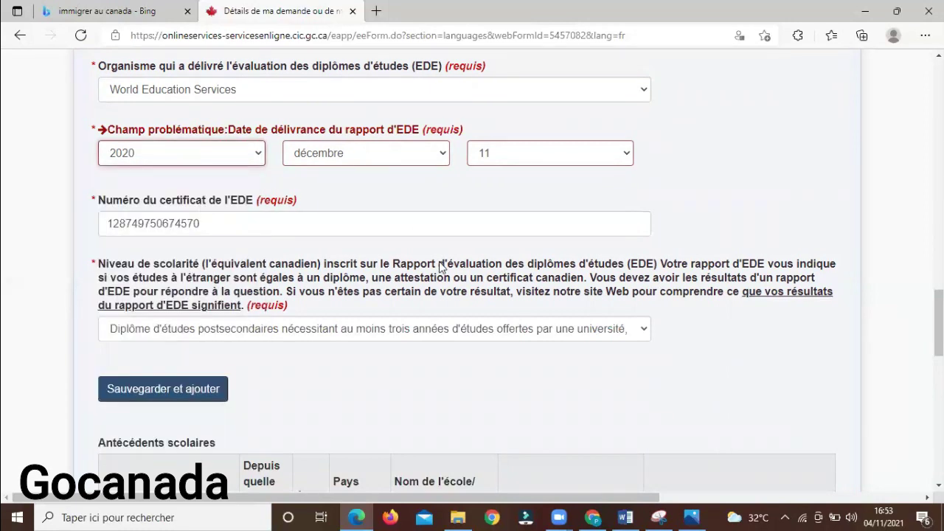
pyautogui.click(201, 399)
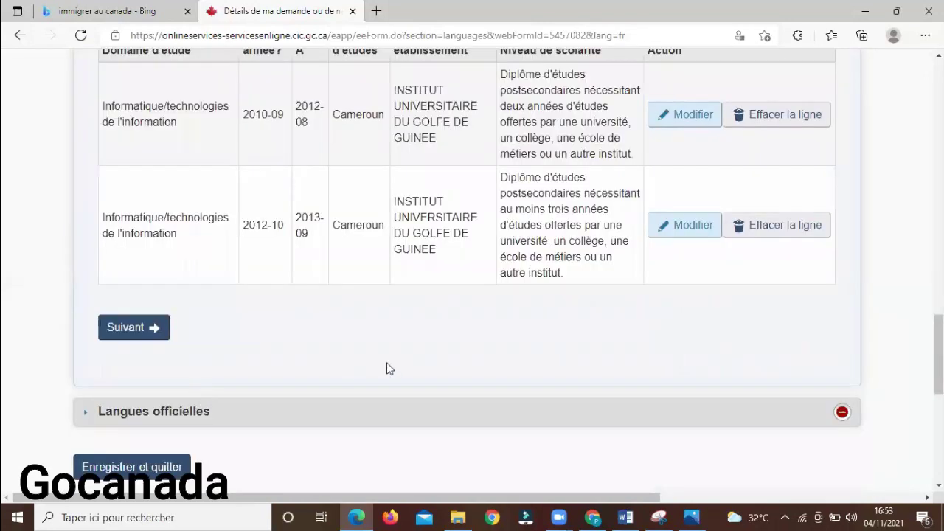
# Continue past the Antécédents scolaires table to the Langues officielles section
pyautogui.scroll(2, 387, 369)
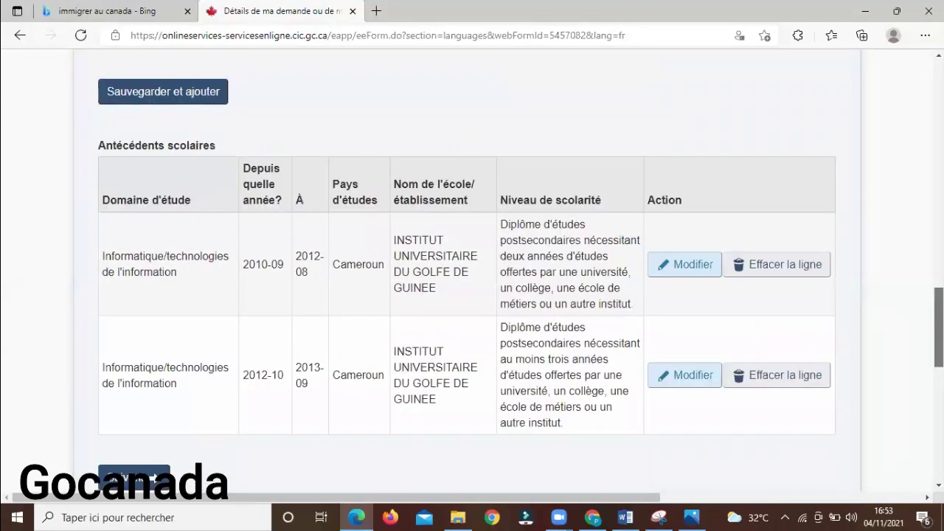
pyautogui.scroll(-1, 472, 280)
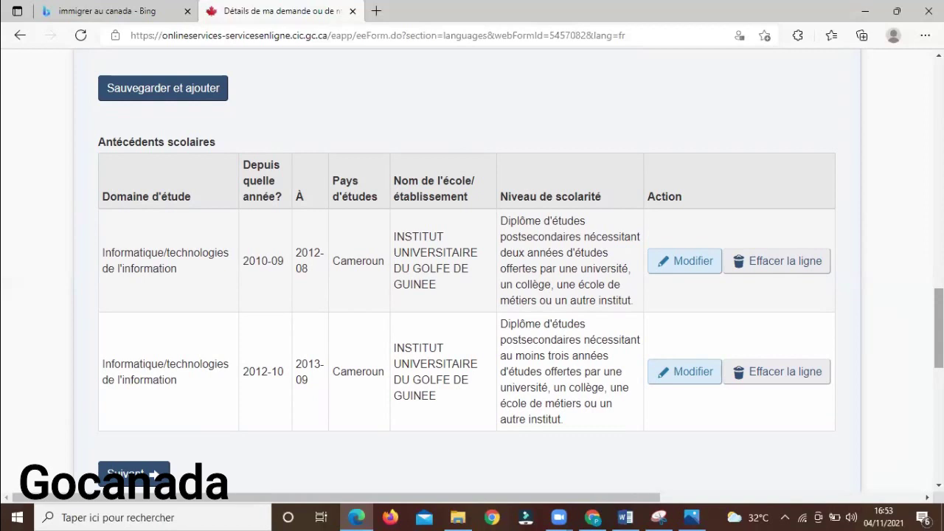
pyautogui.click(134, 474)
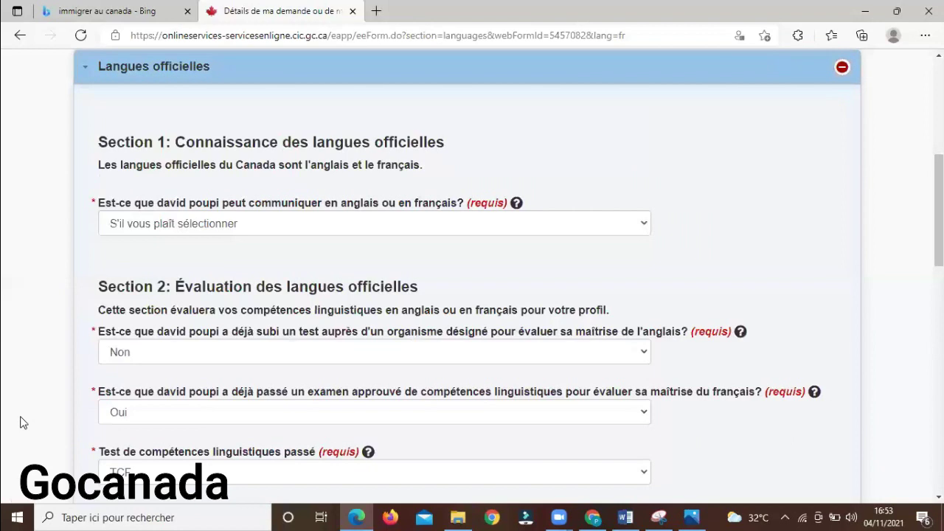
# Answer Les deux for languages spoken and choose Français as most comfortable language
pyautogui.click(321, 229)
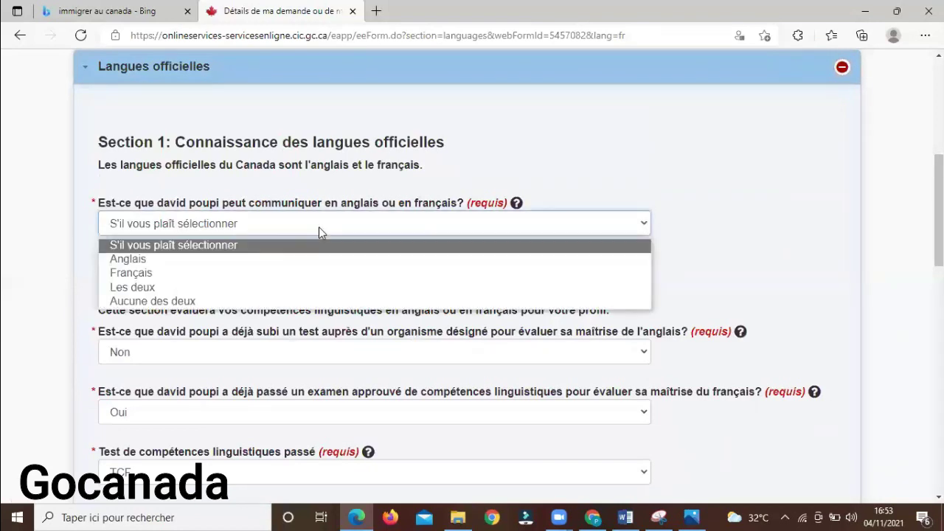
pyautogui.click(247, 289)
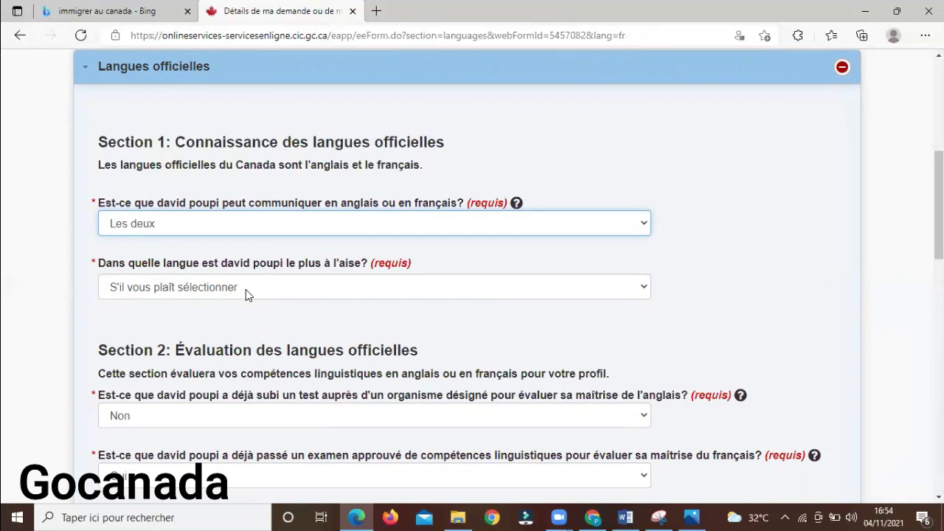
pyautogui.click(246, 289)
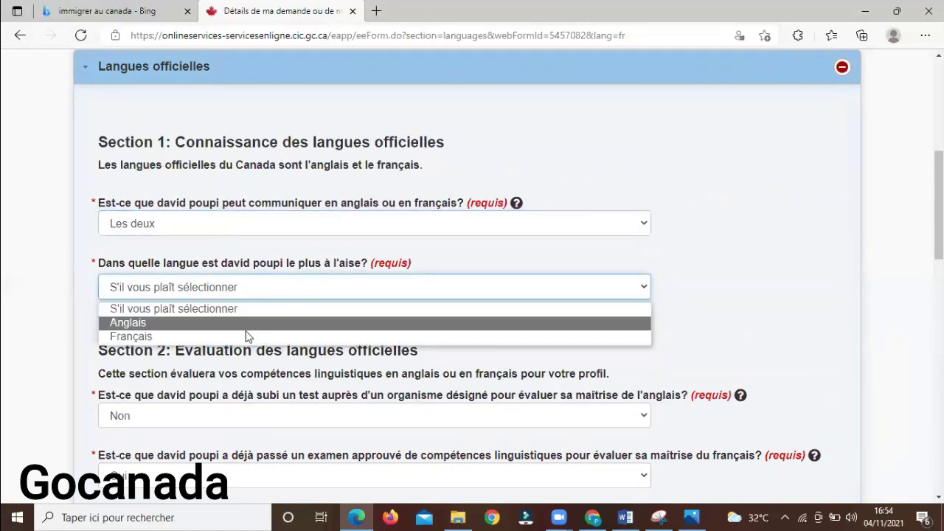
pyautogui.click(247, 337)
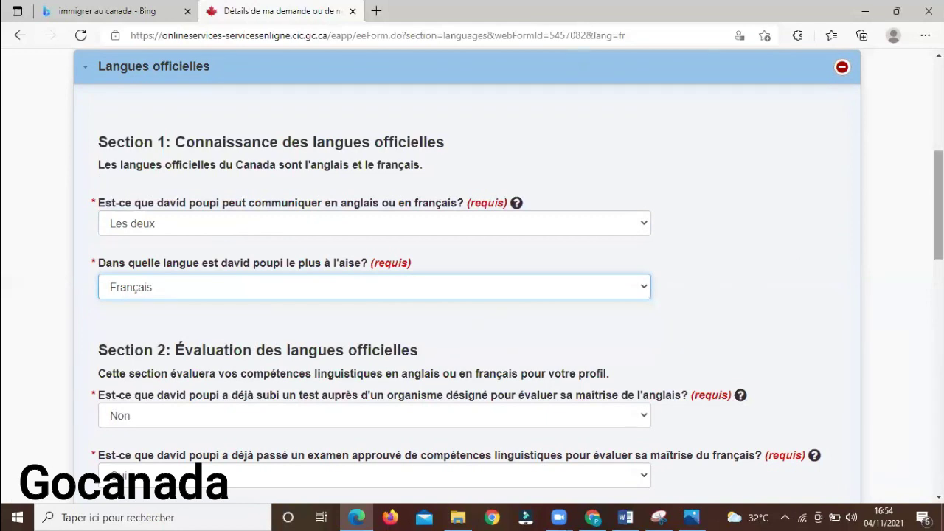
pyautogui.scroll(-2, 470, 325)
pyautogui.scroll(-1, 472, 278)
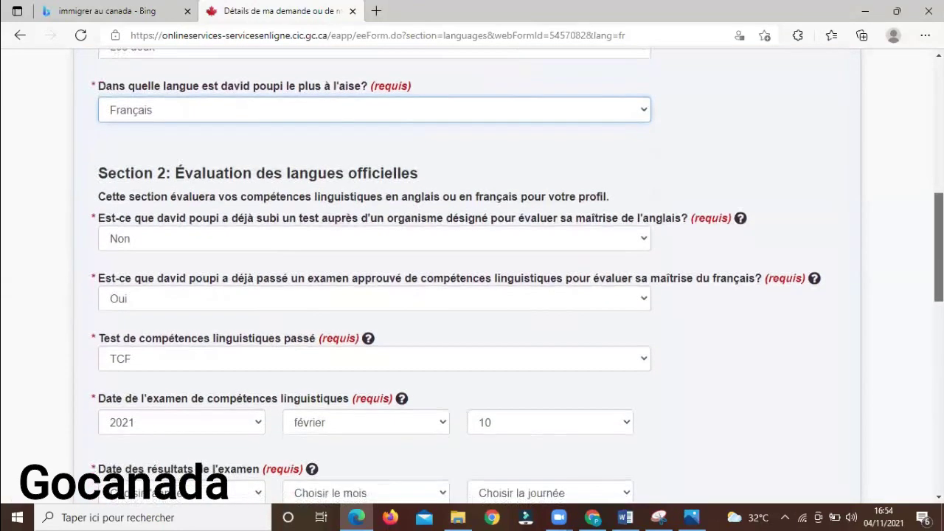
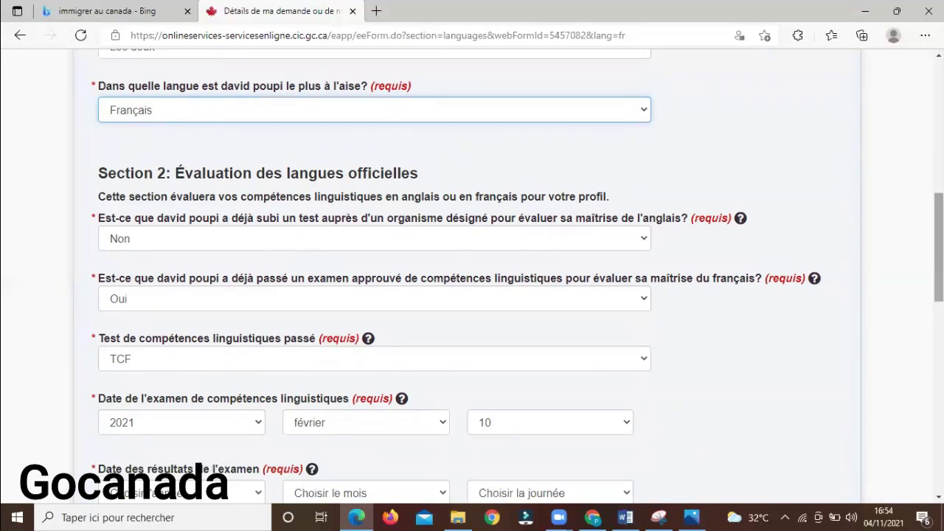
# Keep TCF selected as the language test taken
pyautogui.scroll(-4, 938, 243)
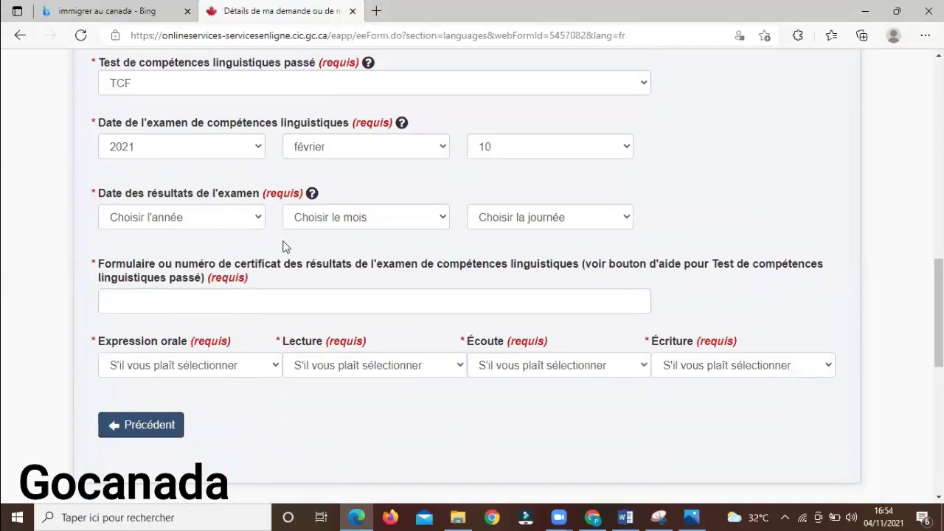
pyautogui.click(165, 216)
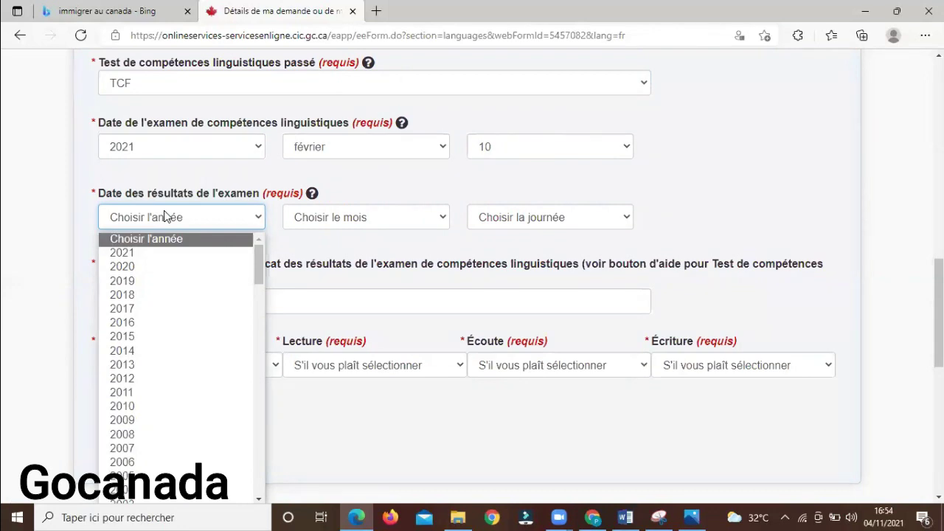
pyautogui.click(280, 96)
pyautogui.click(280, 95)
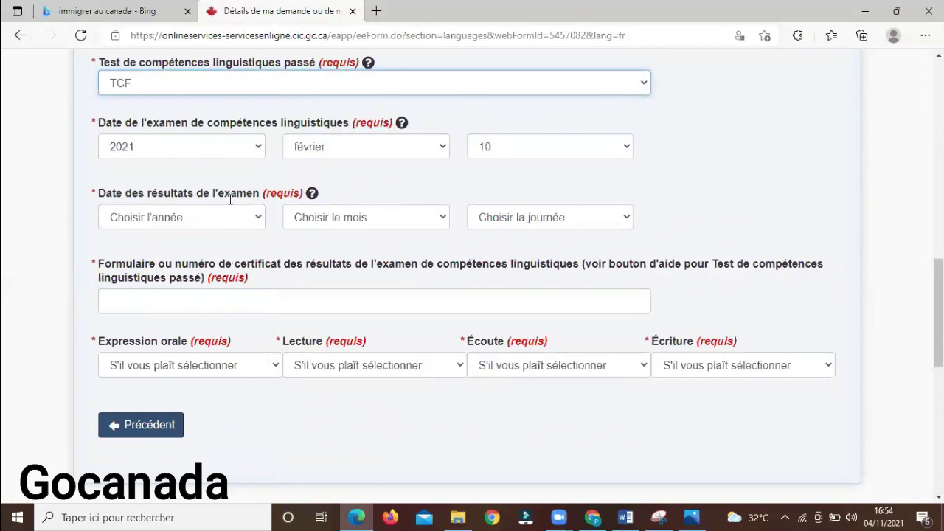
# Set the language test results date to 15 mars 2021
pyautogui.click(184, 221)
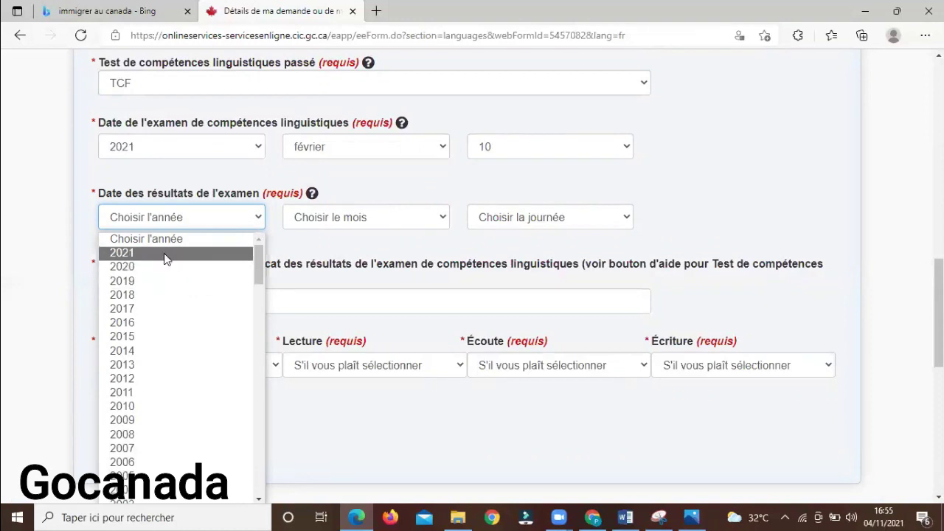
pyautogui.click(172, 253)
pyautogui.click(332, 222)
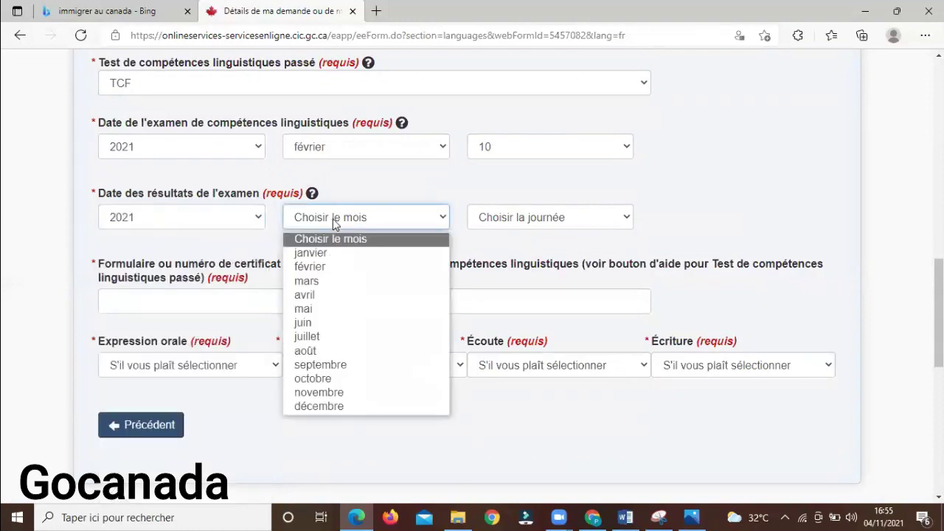
pyautogui.click(363, 279)
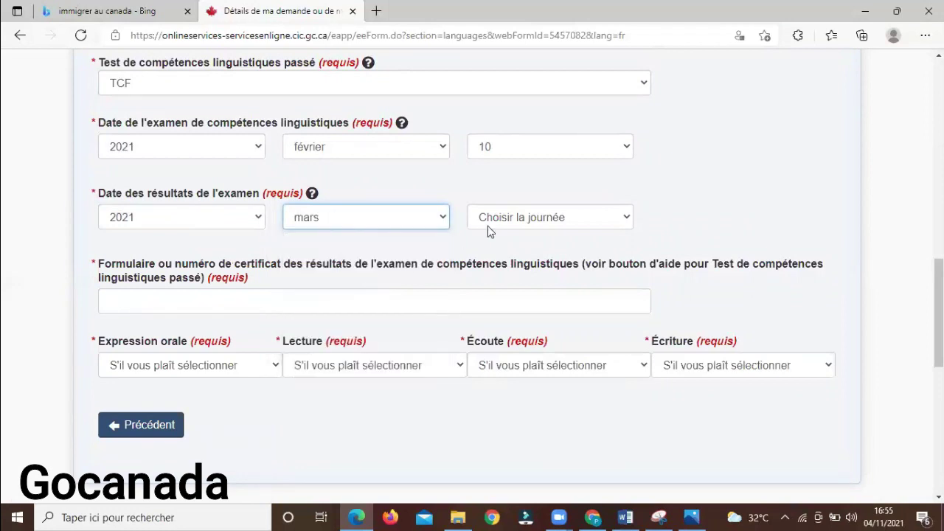
pyautogui.click(520, 221)
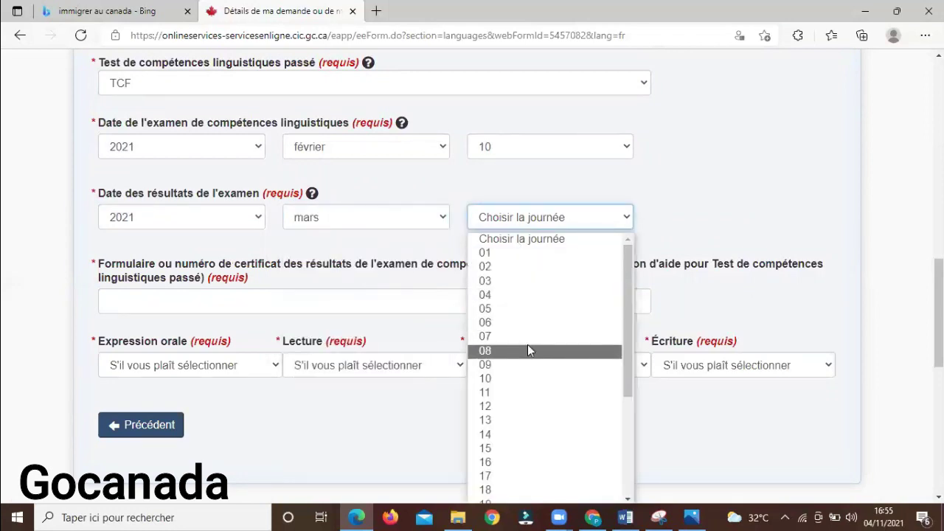
pyautogui.click(528, 448)
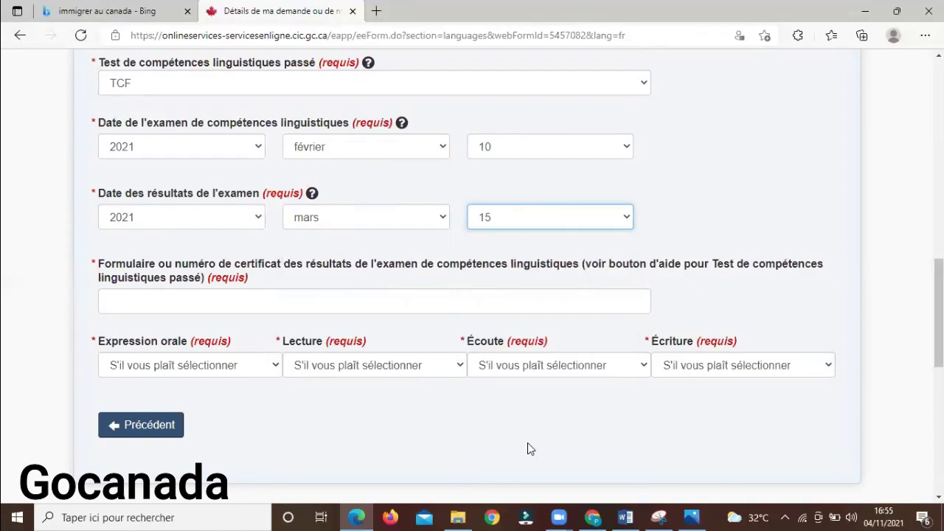
# Fill the TCF certificate number field from Edge's saved autofill entry
pyautogui.click(208, 303)
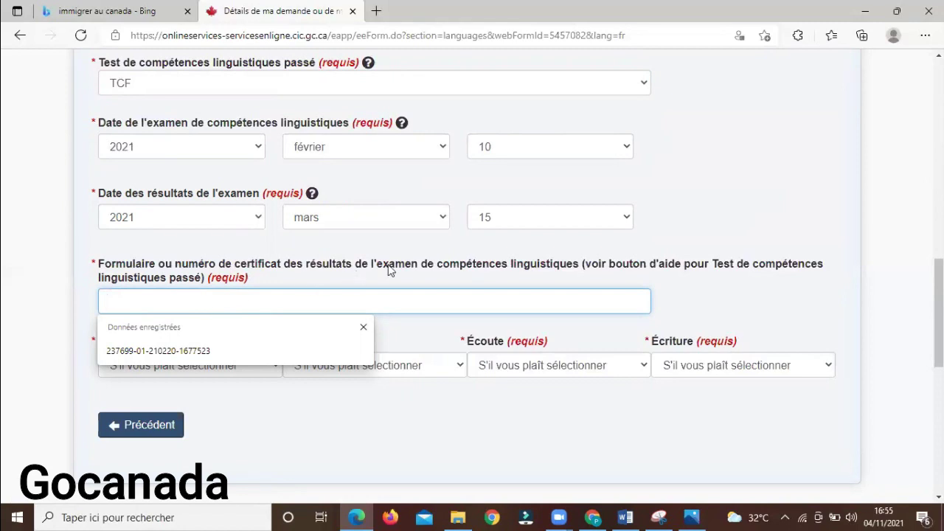
pyautogui.click(506, 277)
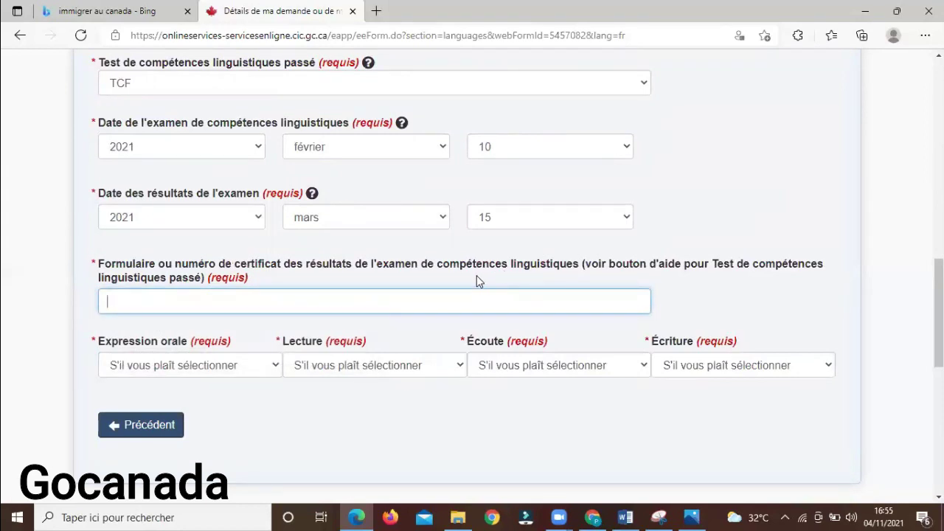
pyautogui.click(398, 302)
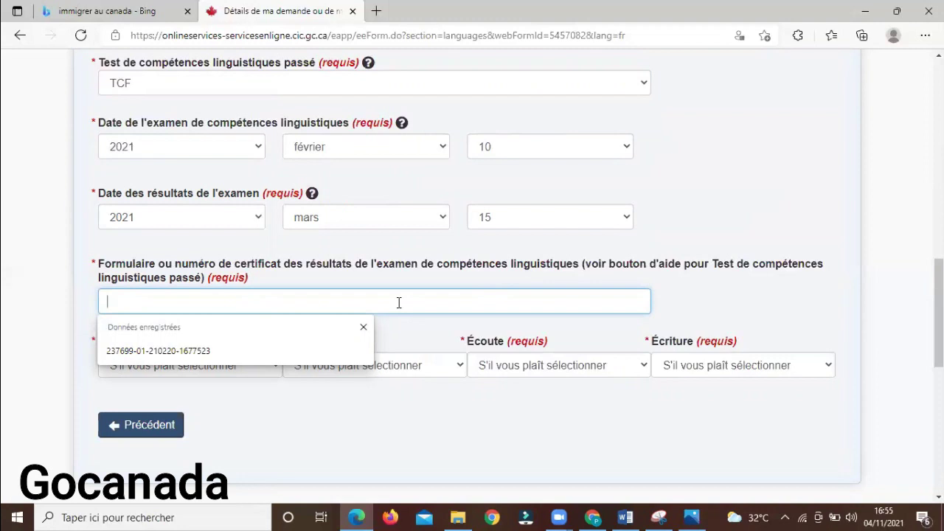
pyautogui.click(278, 352)
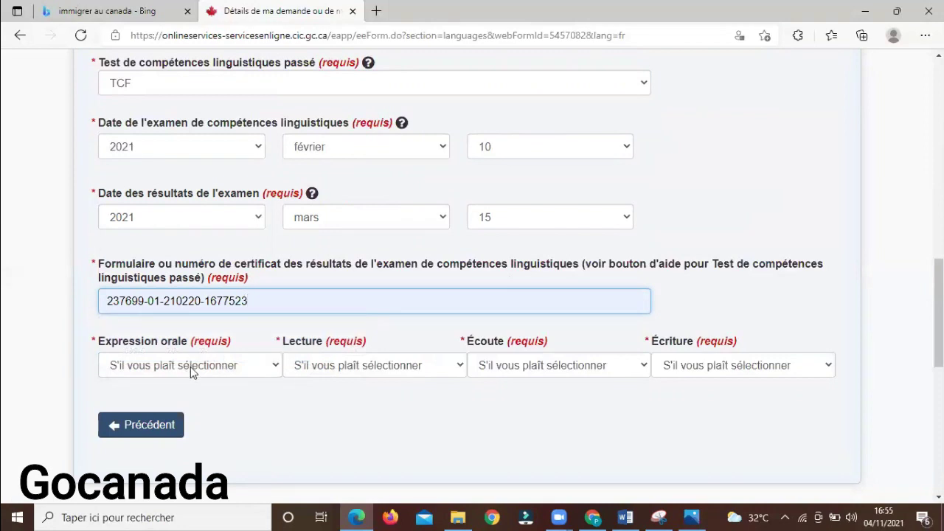
# Set the Expression orale score to 18 and the Lecture score to 587
pyautogui.click(190, 367)
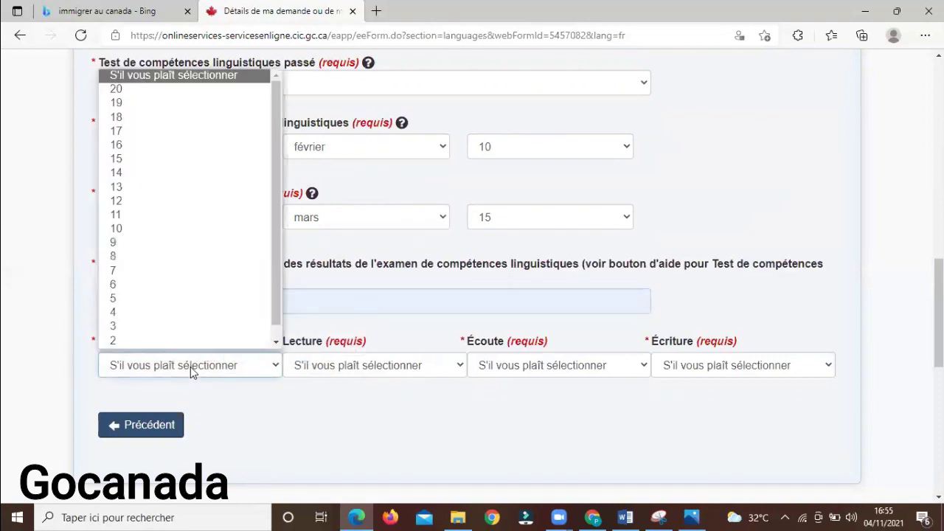
pyautogui.click(183, 118)
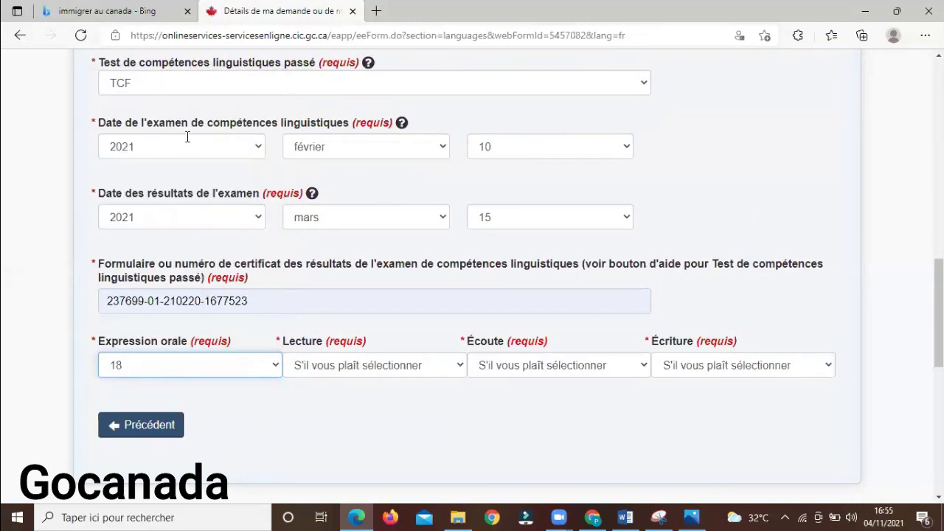
pyautogui.click(342, 367)
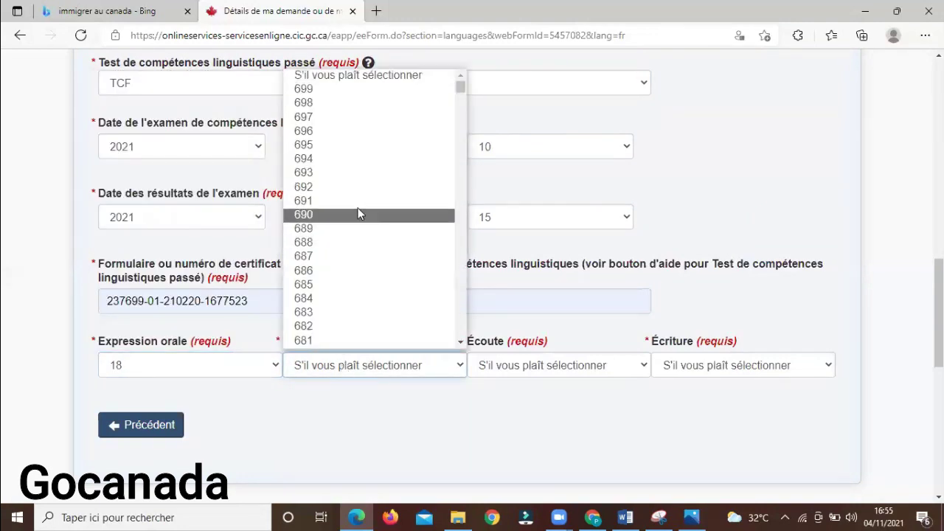
pyautogui.click(461, 210)
pyautogui.scroll(-12, 461, 209)
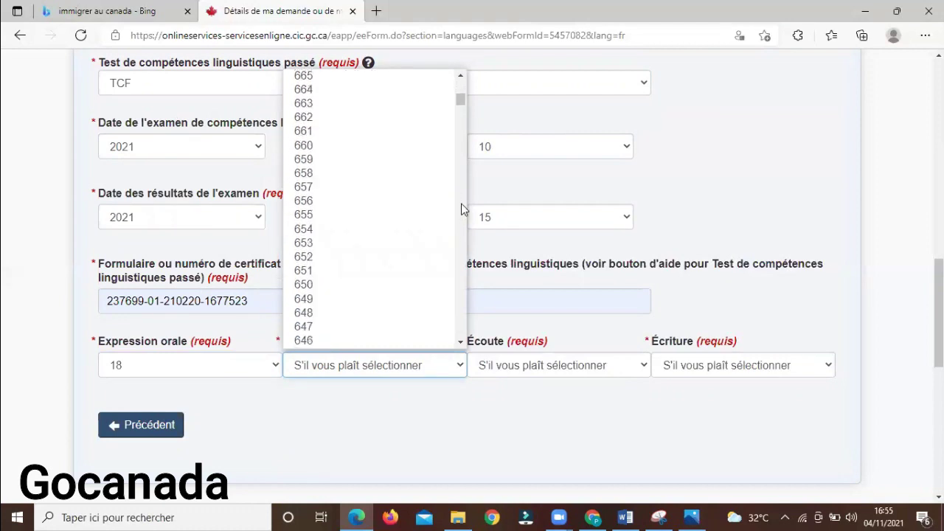
pyautogui.scroll(-15, 461, 210)
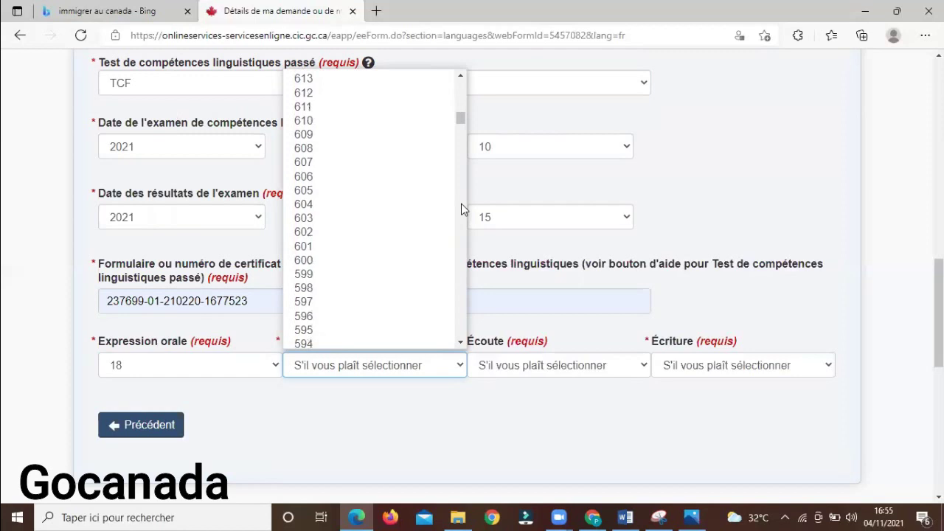
pyautogui.click(322, 187)
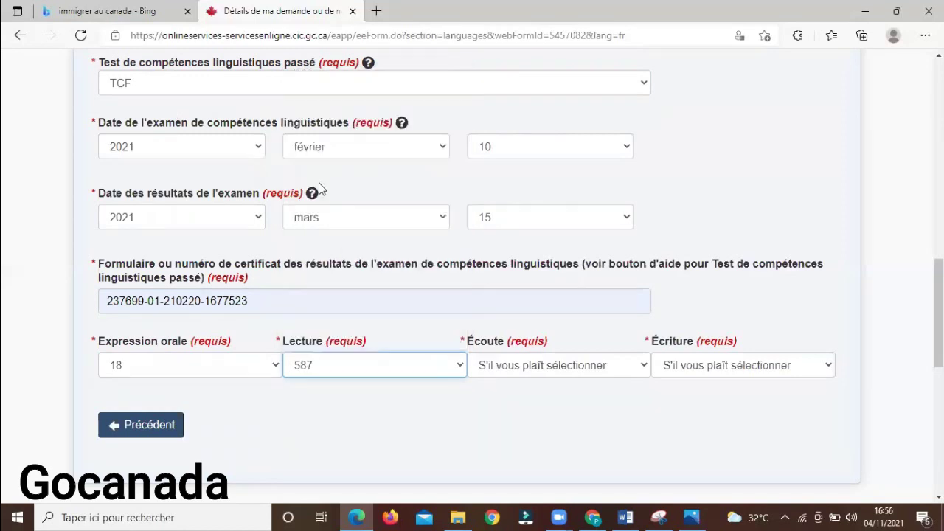
# Confirm reading 587, then set listening (Écoute) to 693 and writing (Écriture) to 17
pyautogui.click(533, 364)
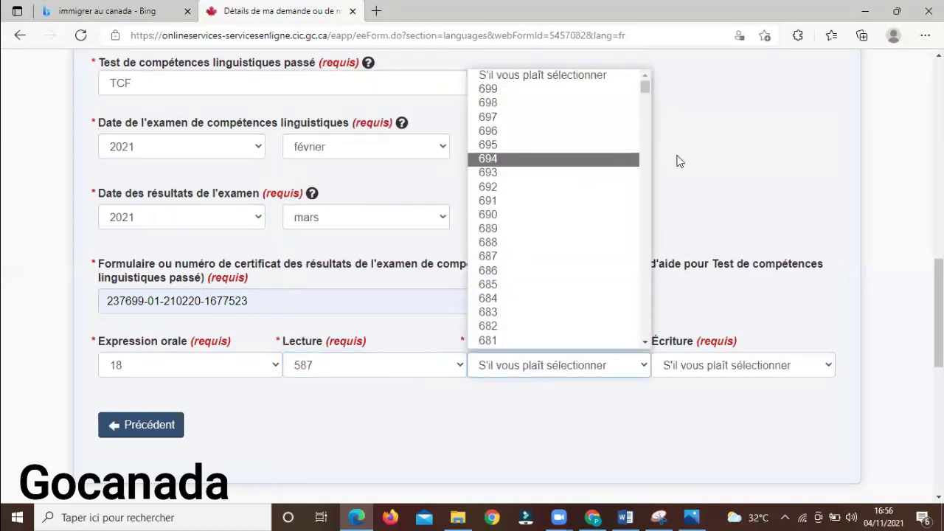
pyautogui.click(562, 172)
pyautogui.click(709, 365)
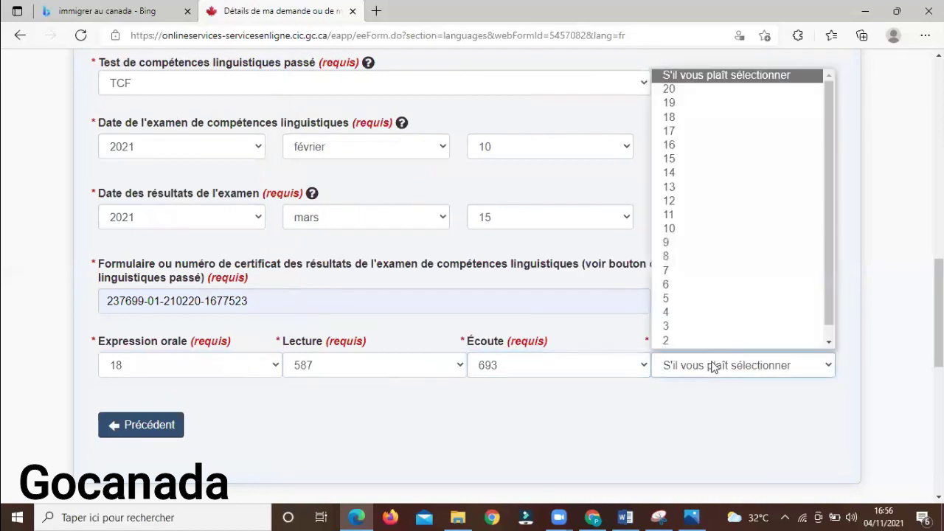
pyautogui.click(678, 132)
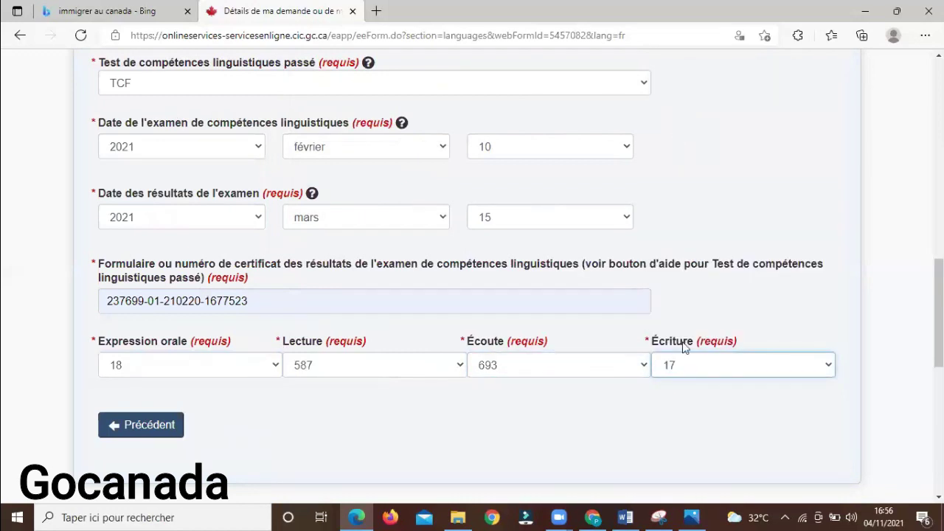
pyautogui.scroll(-2, 884, 310)
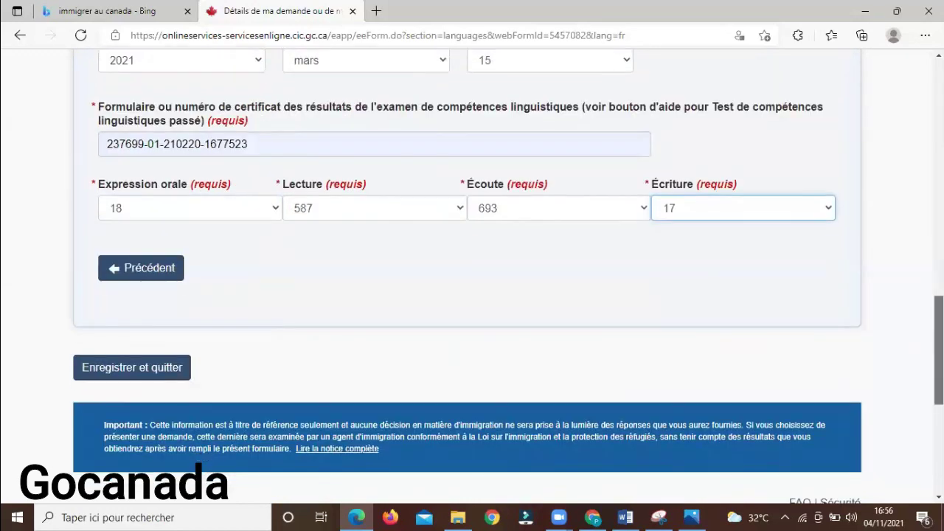
# Save and exit the languages section, then begin the Détails sur la demande form
pyautogui.click(127, 367)
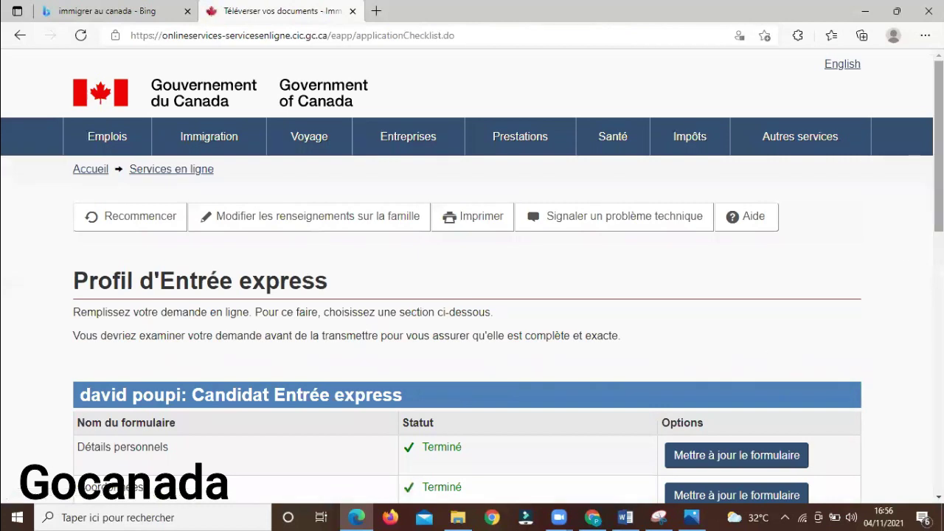
pyautogui.scroll(-3, 473, 276)
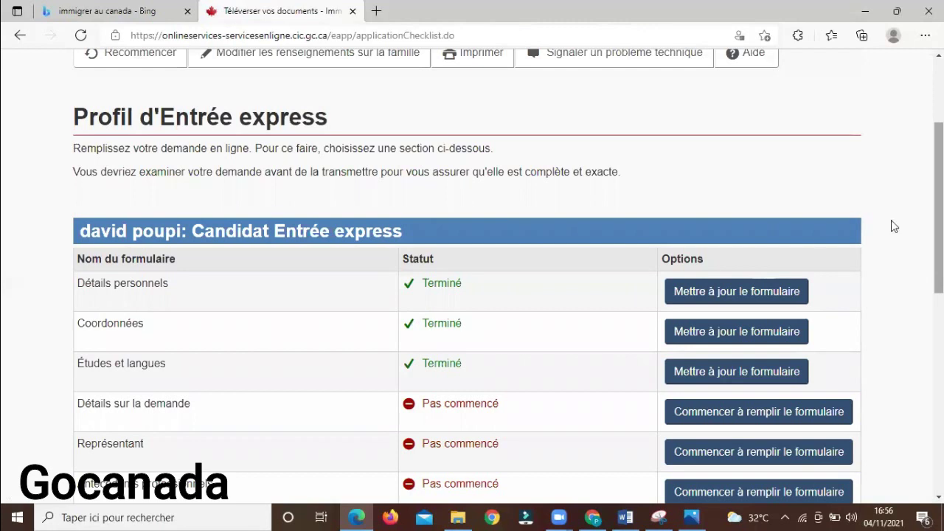
pyautogui.click(746, 415)
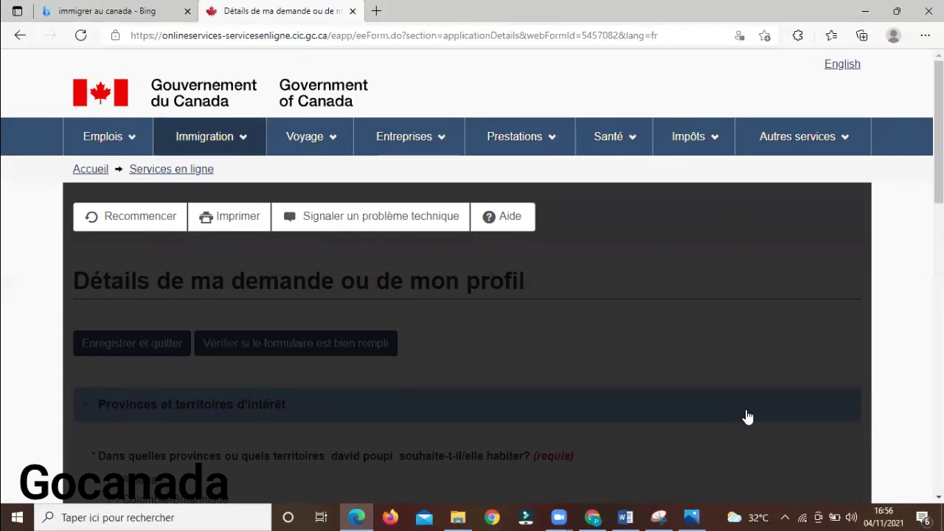
# Tick Alberta, Colombie-Britannique, Manitoba, Nouveau-Brunswick, Terre-Neuve-et-Labrador and Territoires du Nord-Ouest
pyautogui.scroll(-2, 923, 199)
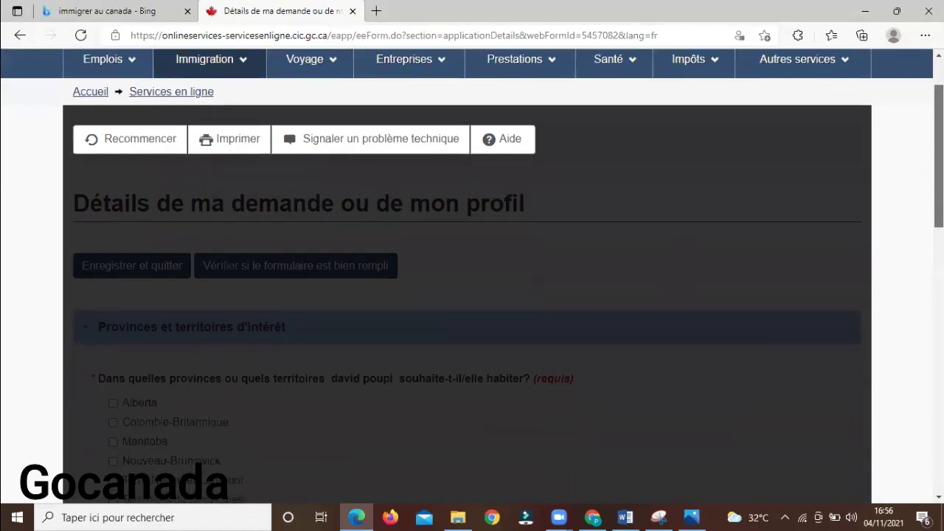
pyautogui.scroll(-1, 472, 273)
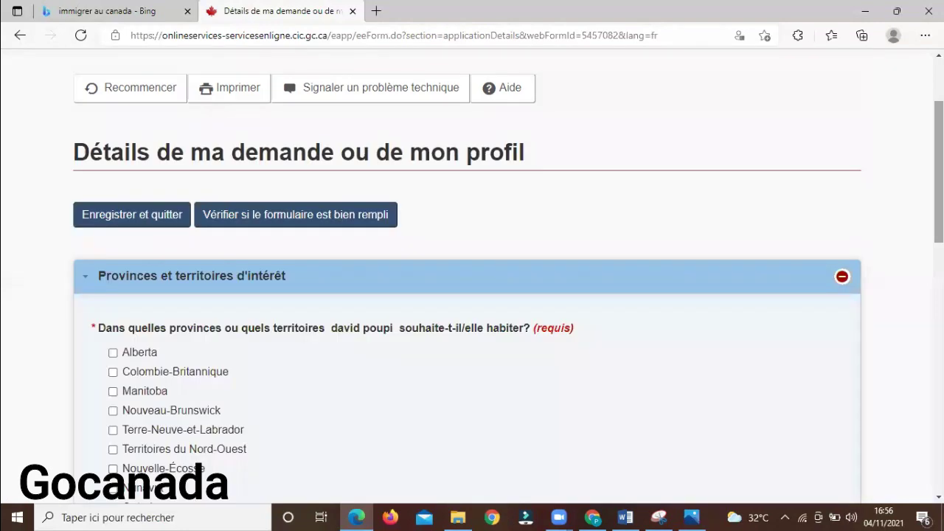
pyautogui.scroll(-2, 473, 295)
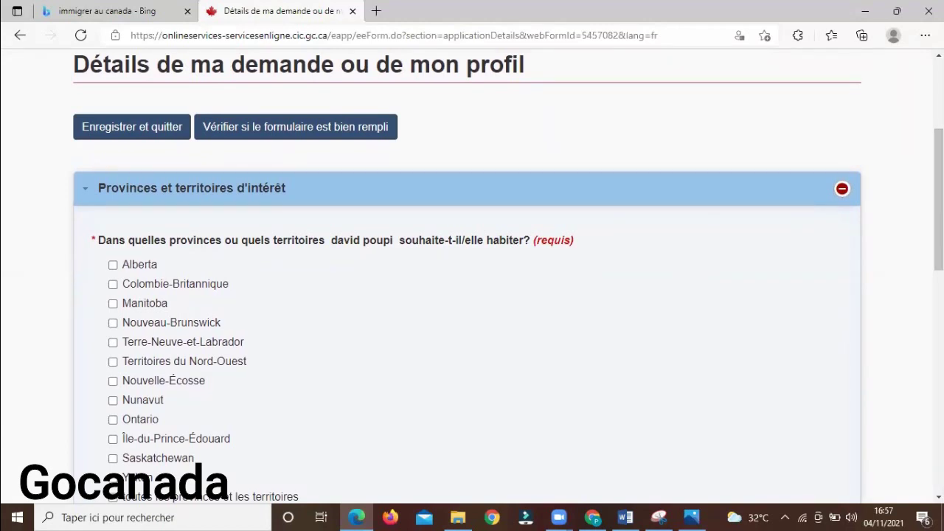
pyautogui.scroll(-1, 679, 267)
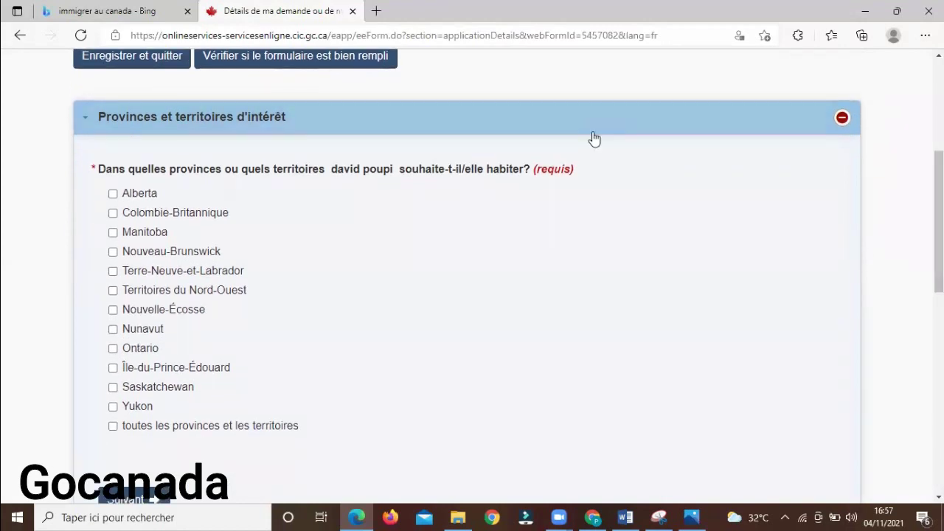
pyautogui.click(112, 195)
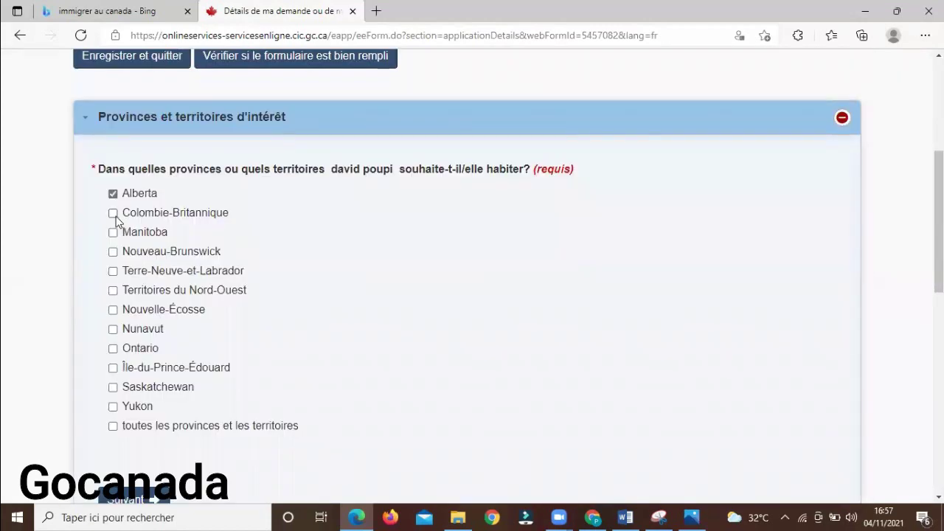
pyautogui.click(114, 214)
pyautogui.click(113, 233)
pyautogui.click(112, 252)
pyautogui.click(113, 271)
pyautogui.click(113, 290)
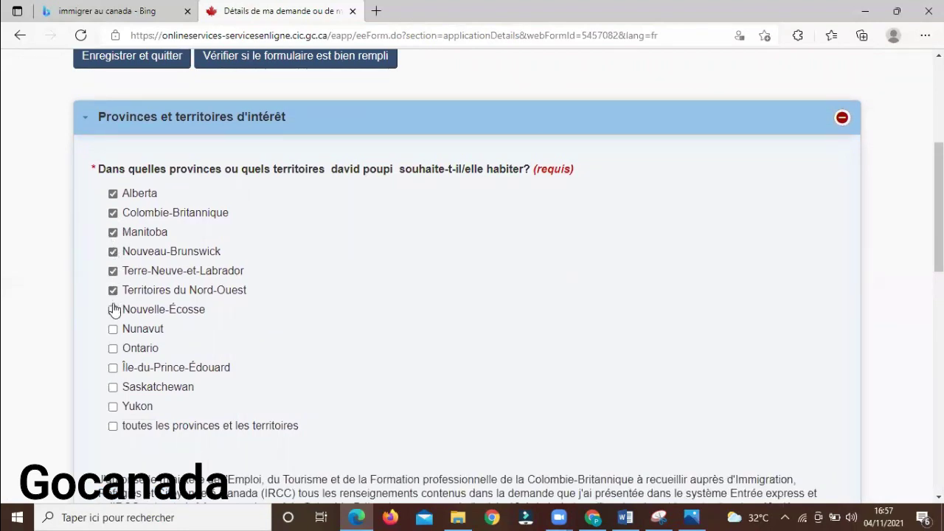
# Tick Nouvelle-Écosse, Nunavut, Île-du-Prince-Édouard, Saskatchewan, Yukon, Ontario and the all-provinces option
pyautogui.click(113, 311)
pyautogui.click(113, 330)
pyautogui.click(113, 367)
pyautogui.click(113, 387)
pyautogui.click(113, 407)
pyautogui.click(113, 427)
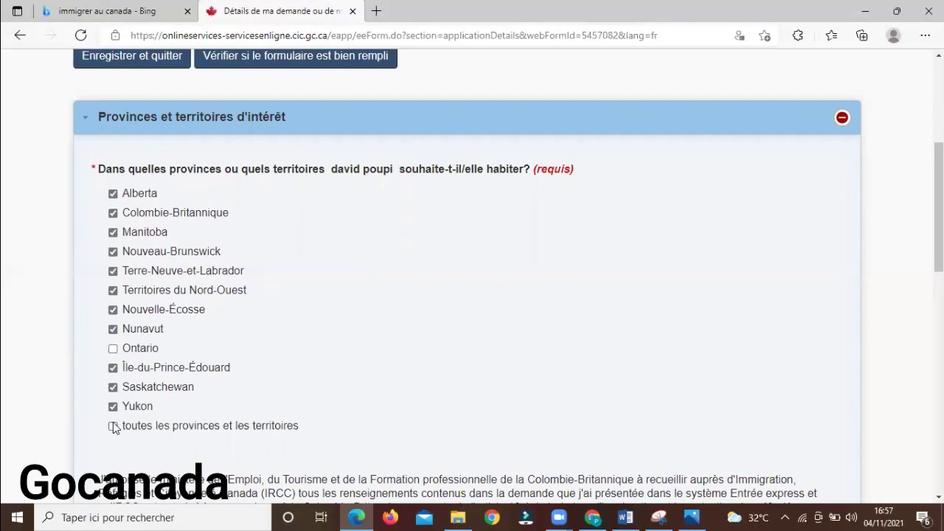
pyautogui.click(113, 348)
# Answer Oui in the Colombie Britannique consent dropdown
pyautogui.scroll(-2, 472, 281)
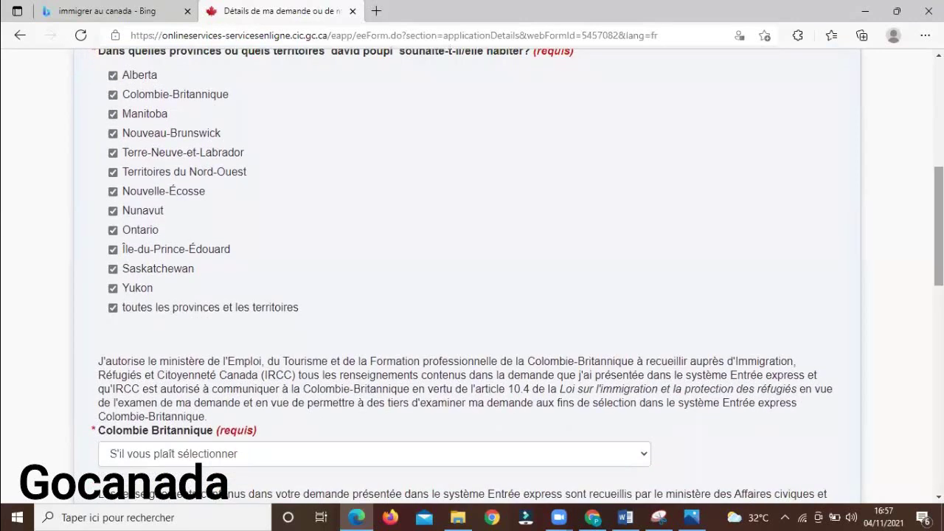
pyautogui.scroll(-1, 517, 295)
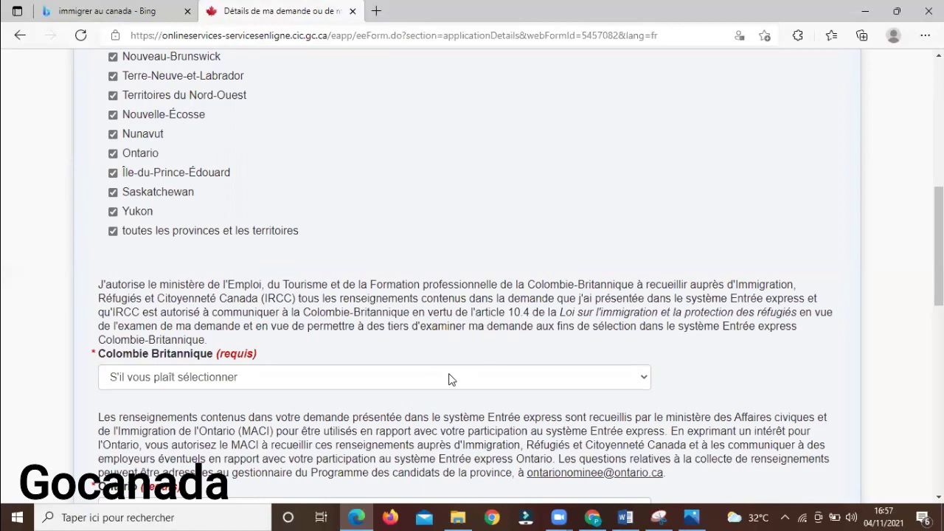
pyautogui.click(451, 379)
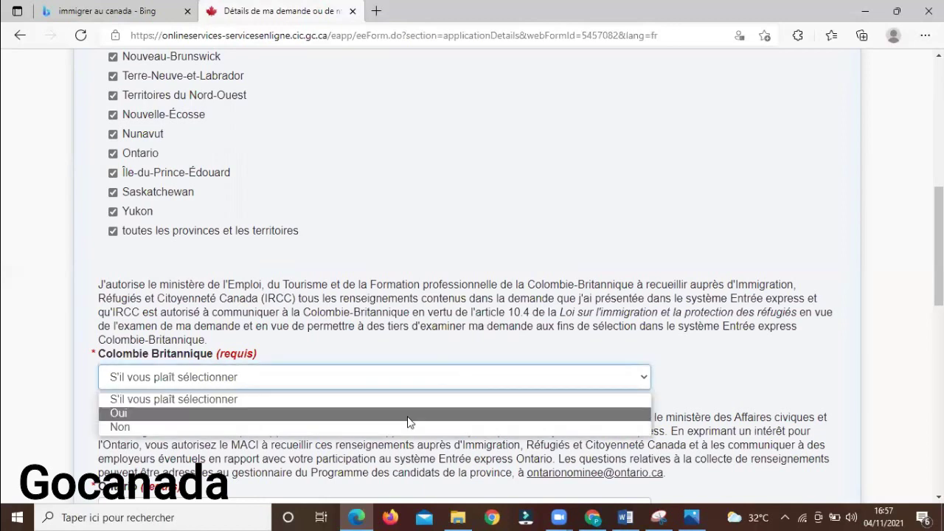